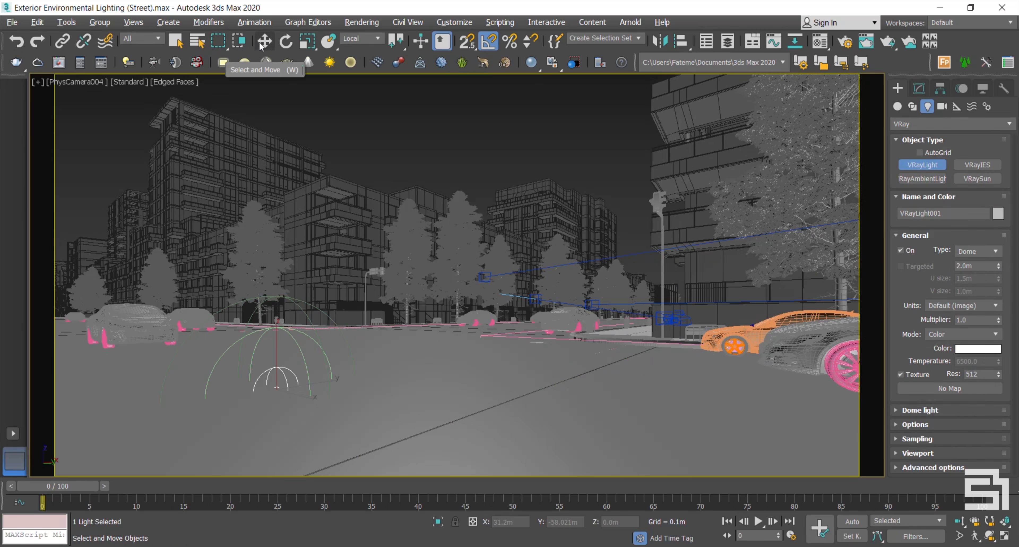
- Raise the dome light slightly above the street to a Z height of about 0.113 m and deselect it
left_click(268, 44)
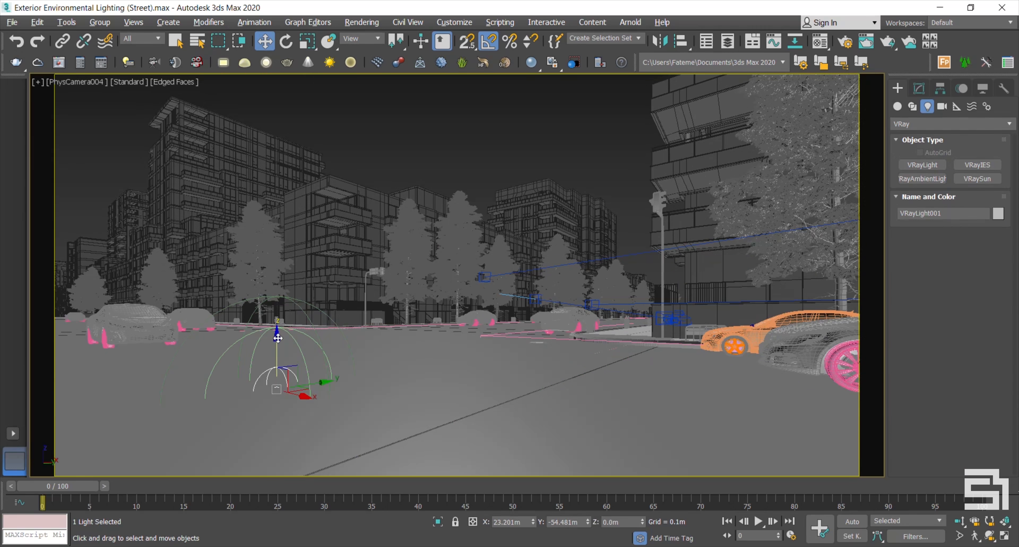
left_click_drag(278, 331, 278, 330)
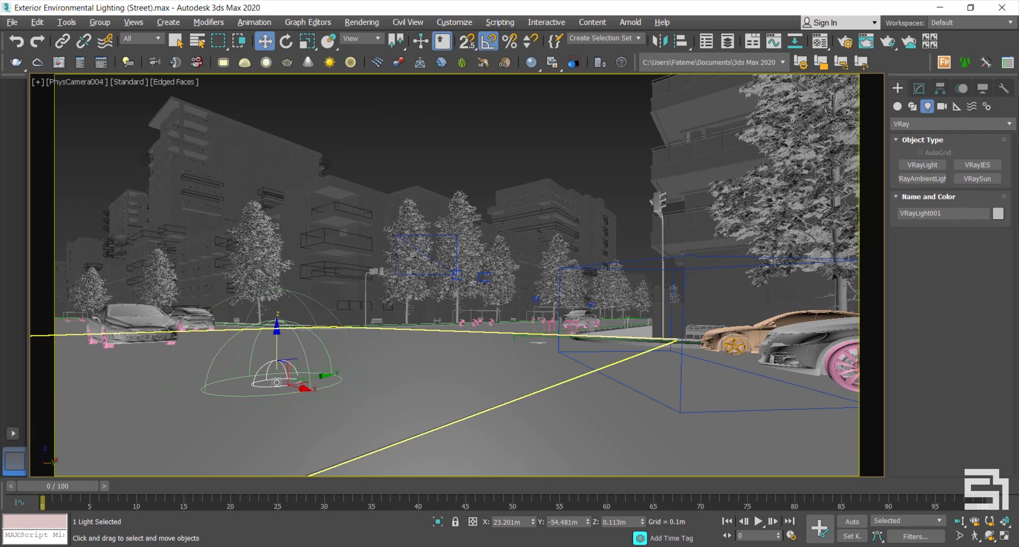
left_click(460, 119)
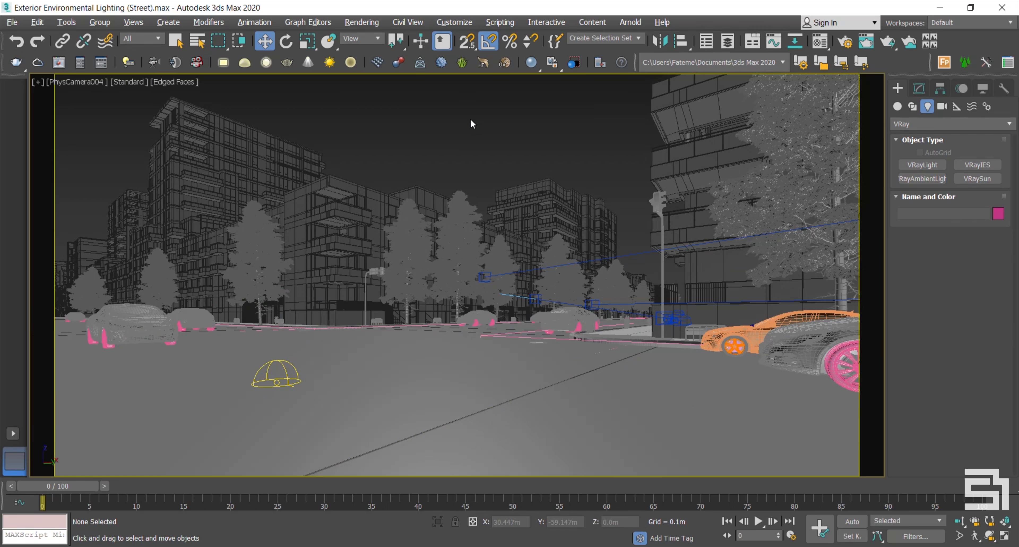
- Enable the override material option in the V-Ray global switches of the render setup
key("F10")
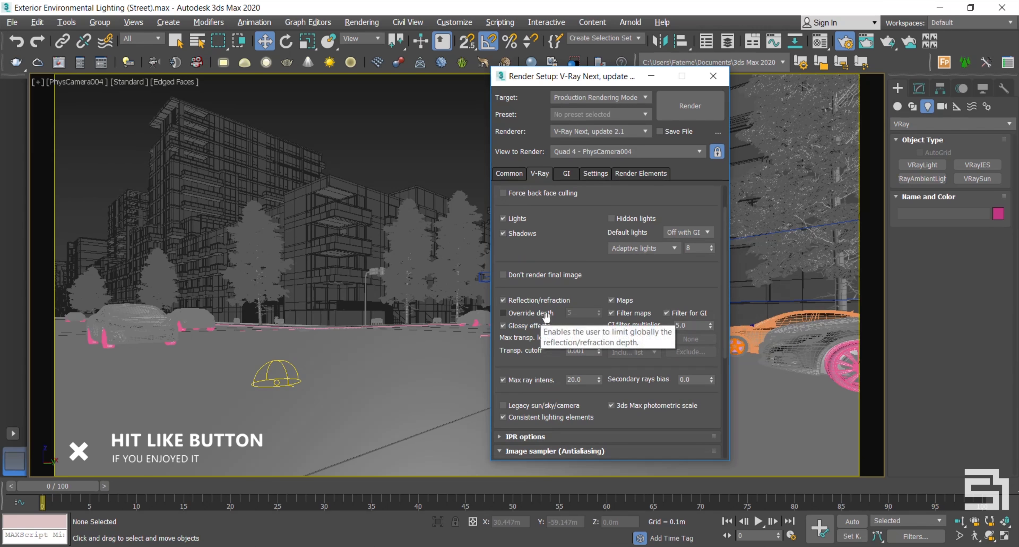
left_click(616, 339)
scroll(631, 287, "down", 1)
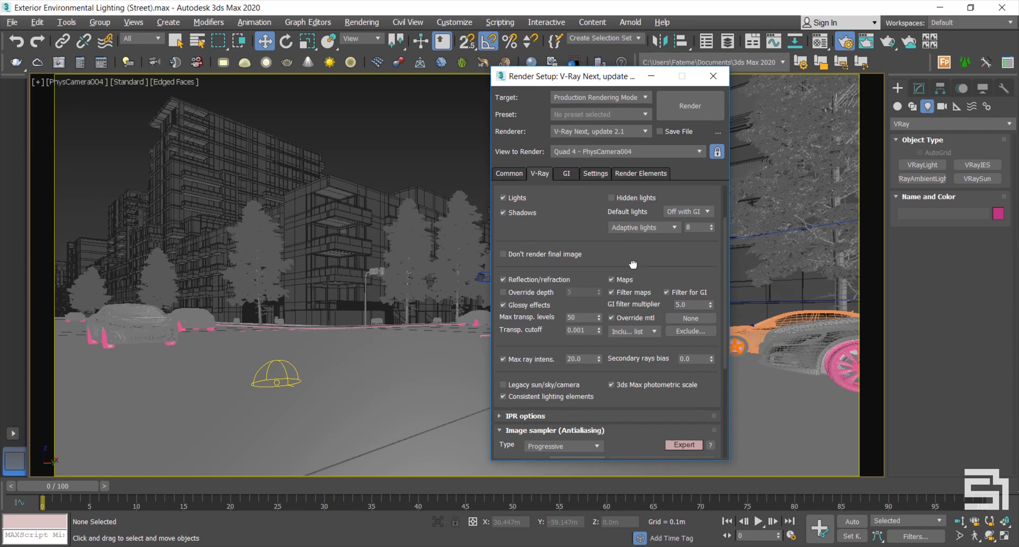
left_click_drag(644, 267, 644, 265)
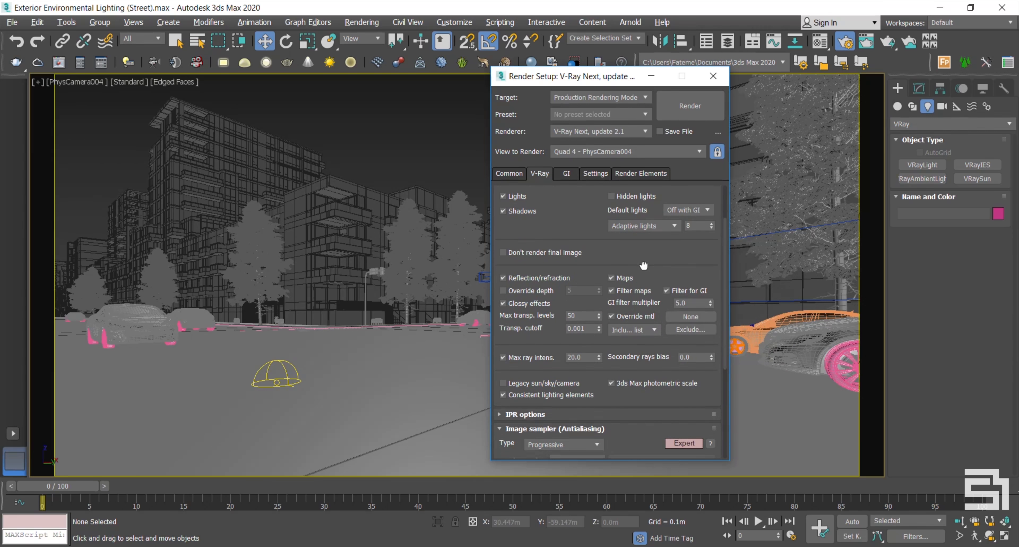
- Turn on the sample background for the first V-Ray material and set its diffuse colour to near-white, value 240
key("m")
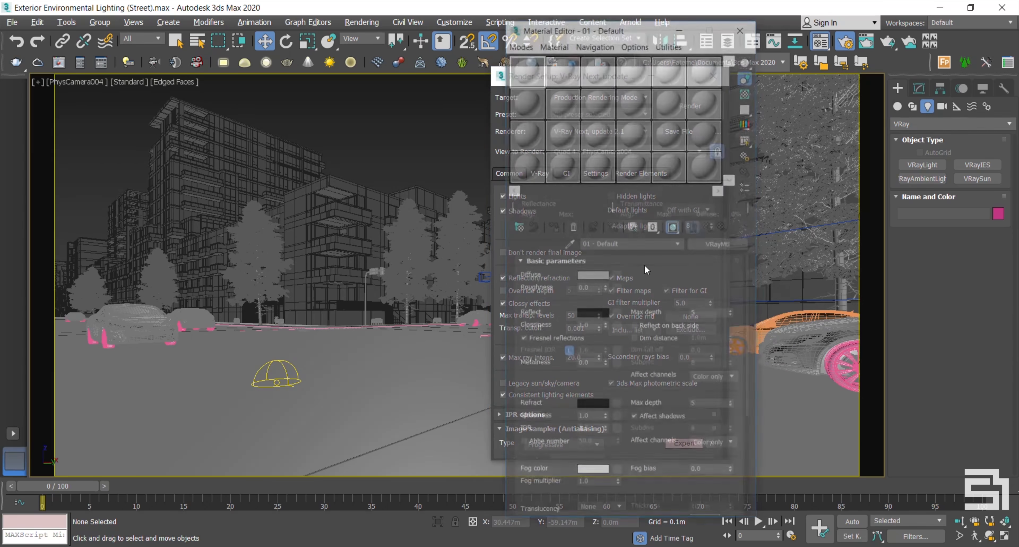
left_click_drag(602, 26, 335, 19)
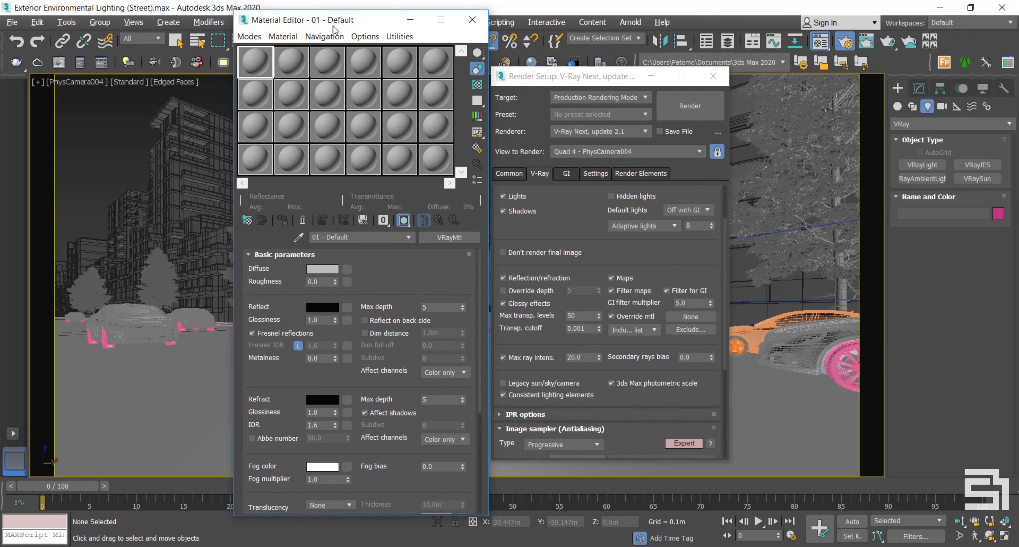
left_click(478, 84)
left_click(323, 270)
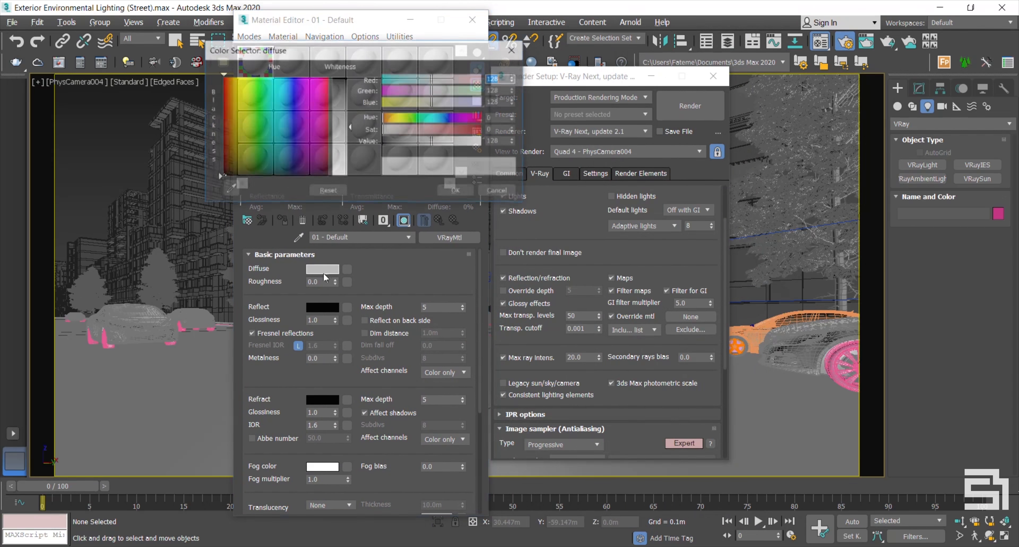
left_click_drag(351, 127, 350, 171)
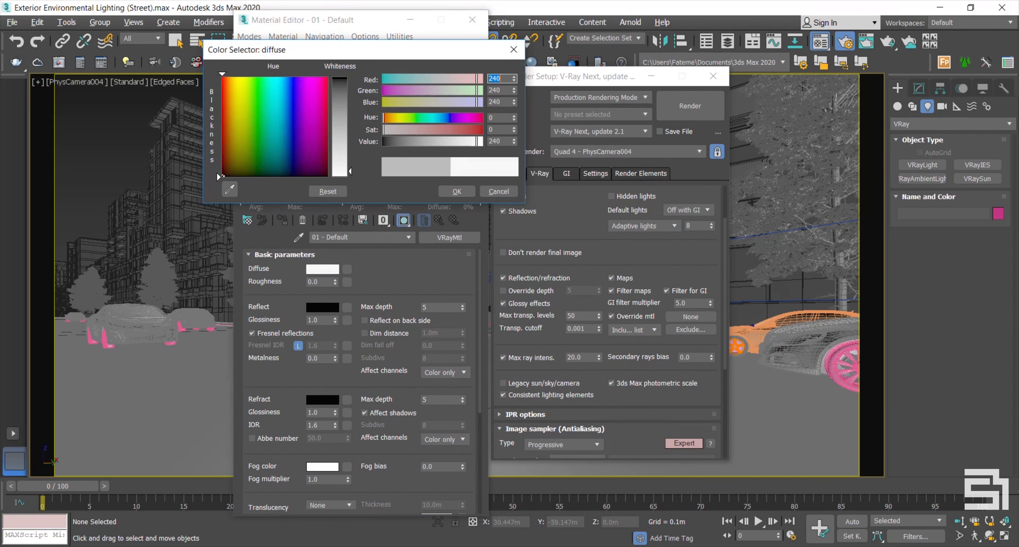
left_click(455, 191)
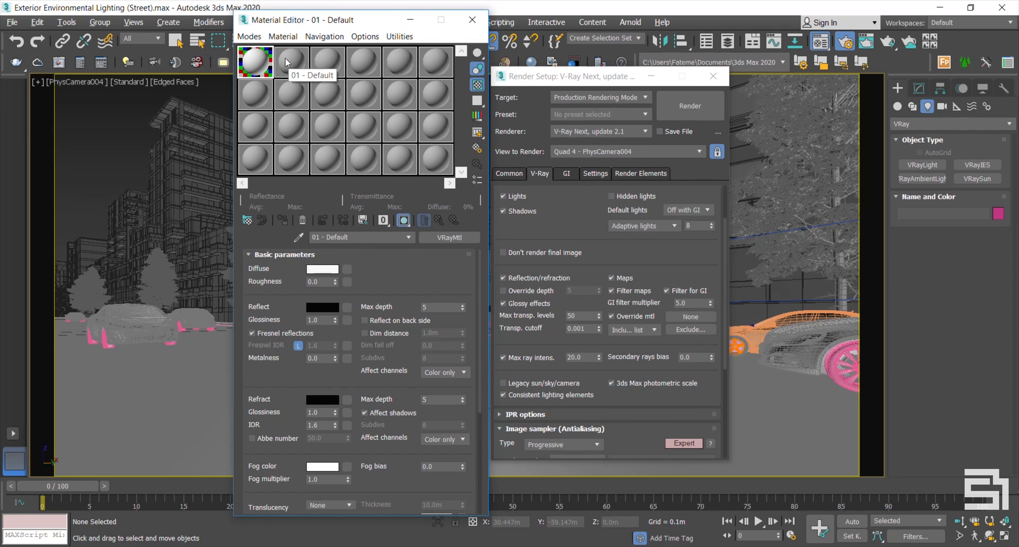
- Show an enlarged preview of the first material and set its reflection colour to a neutral grey
double_click(254, 63)
left_click_drag(253, 35, 812, 34)
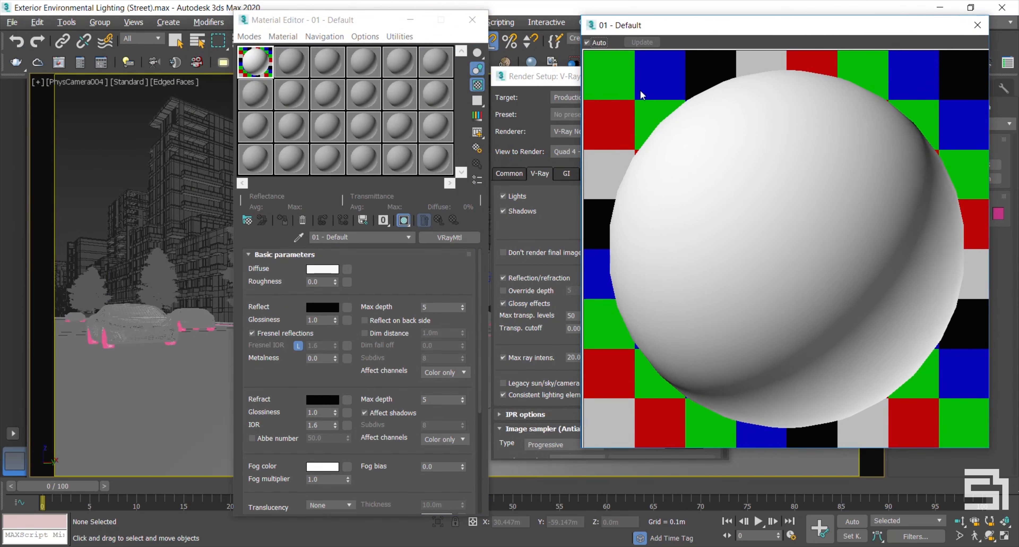
left_click(323, 307)
left_click(340, 98)
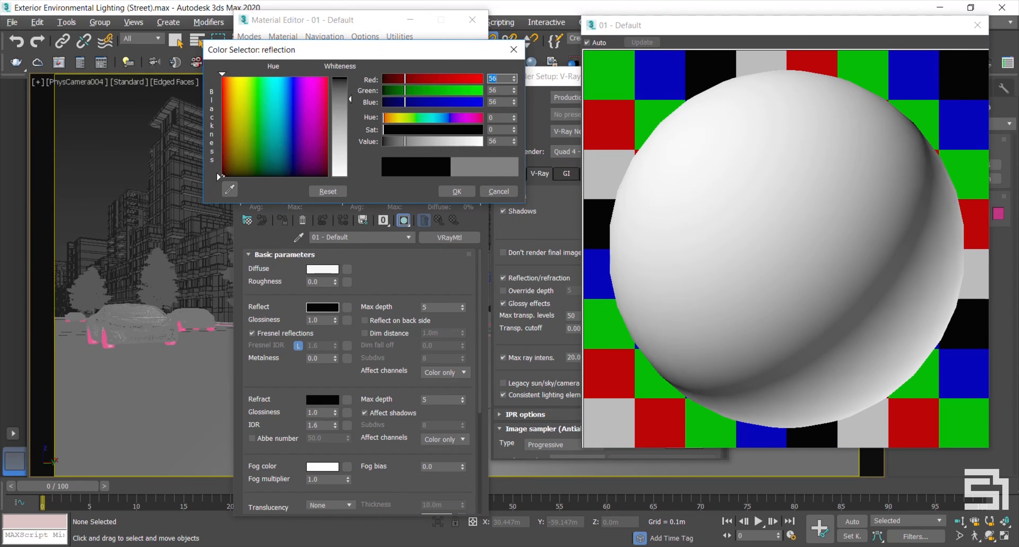
left_click_drag(341, 99, 352, 104)
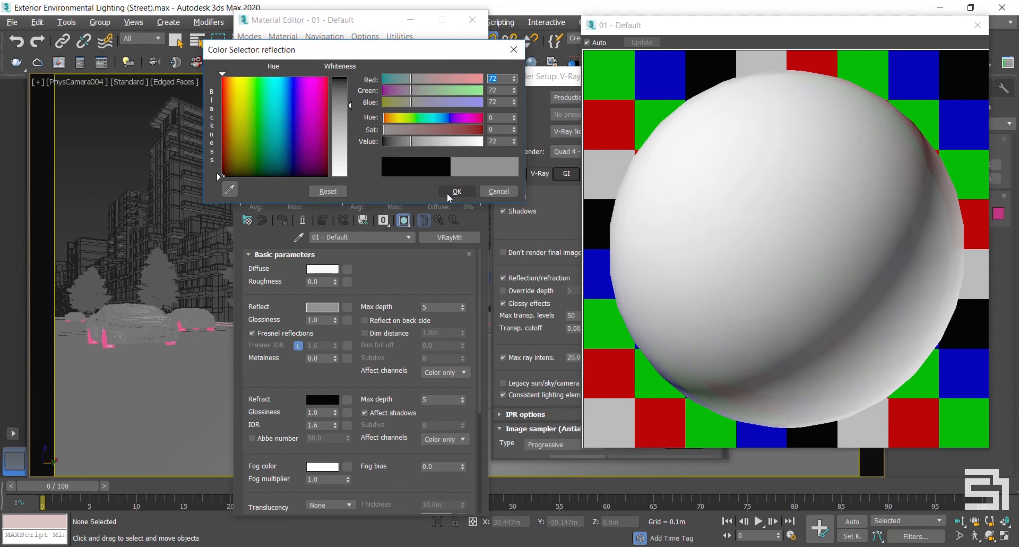
mouse_move(349, 127)
left_mouse_down()
mouse_move(351, 111)
mouse_move(351, 125)
left_mouse_up()
left_click(455, 191)
- Set the material's reflection glossiness to 0.78 and close the enlarged preview
double_click(301, 319)
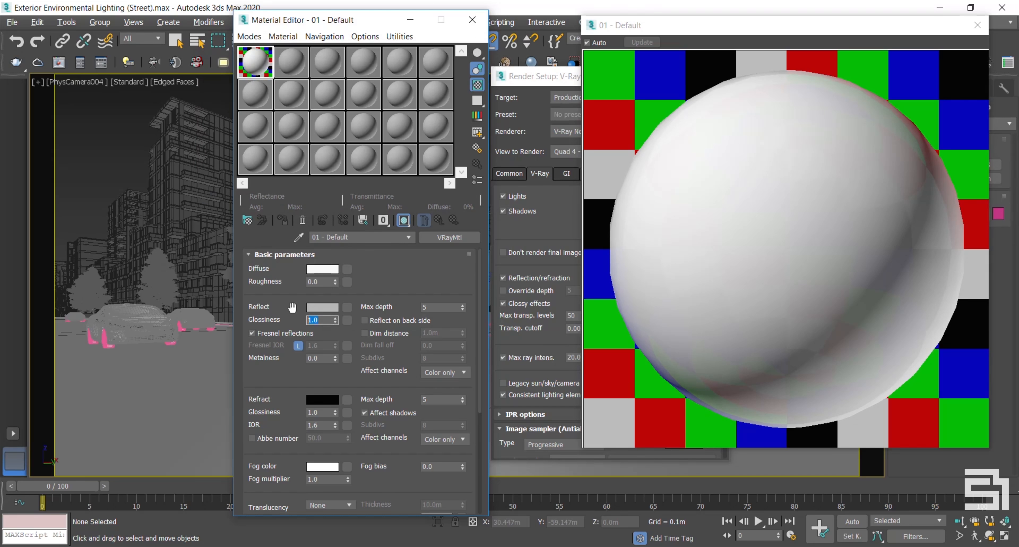
type("0.78")
left_click_drag(291, 302, 289, 298)
left_click_drag(277, 376, 279, 379)
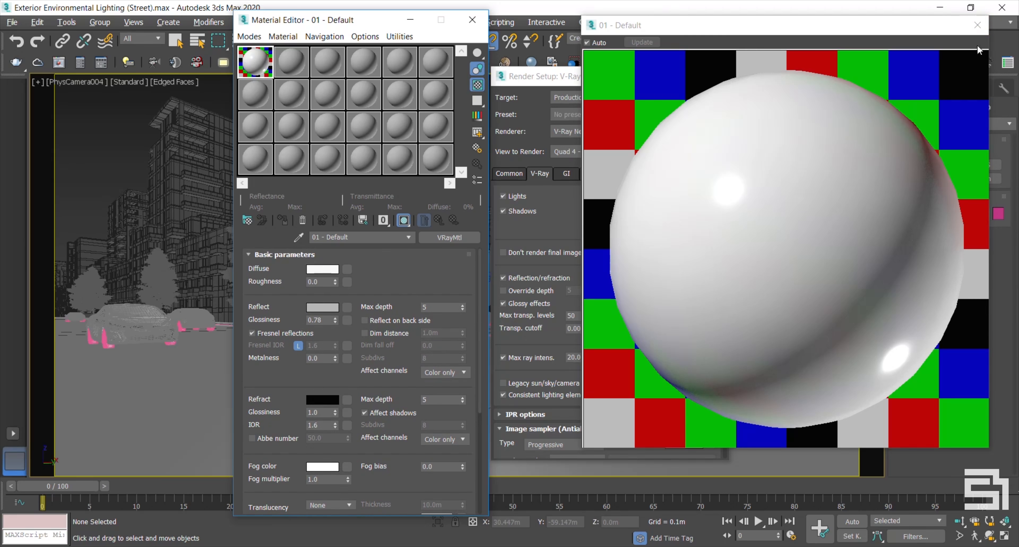
left_click(977, 25)
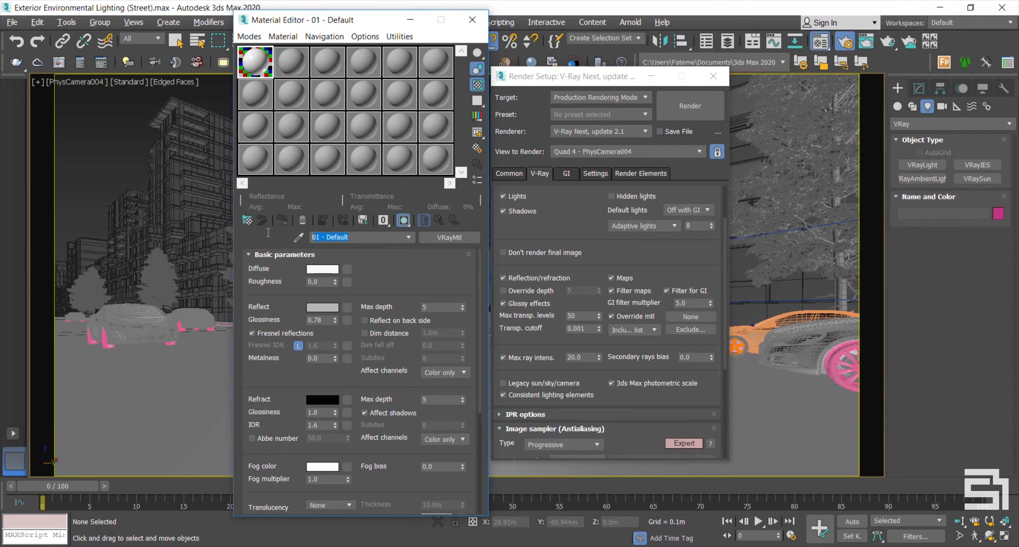
- Rename the material "Test Shader" and assign it as an instance to the render setup's override material
type("Test Shader")
left_click_drag(691, 321, 691, 318)
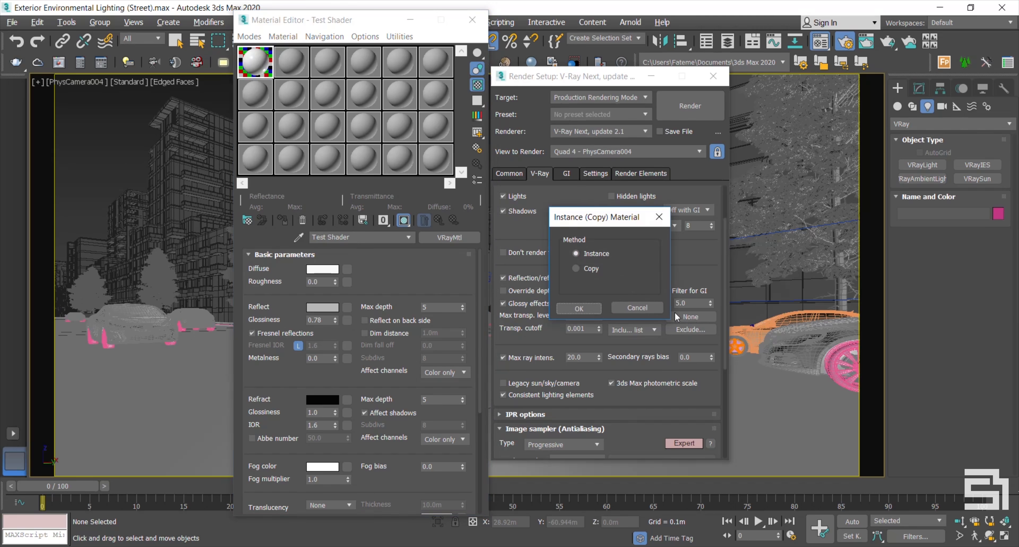
left_click(578, 308)
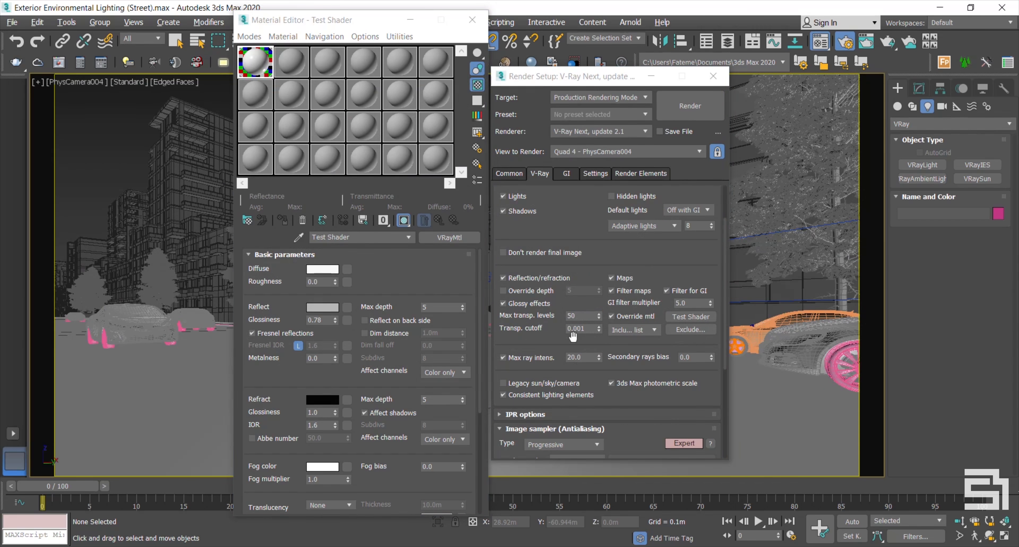
- Enable ambient occlusion in the global illumination settings and close the material editor
left_click(563, 172)
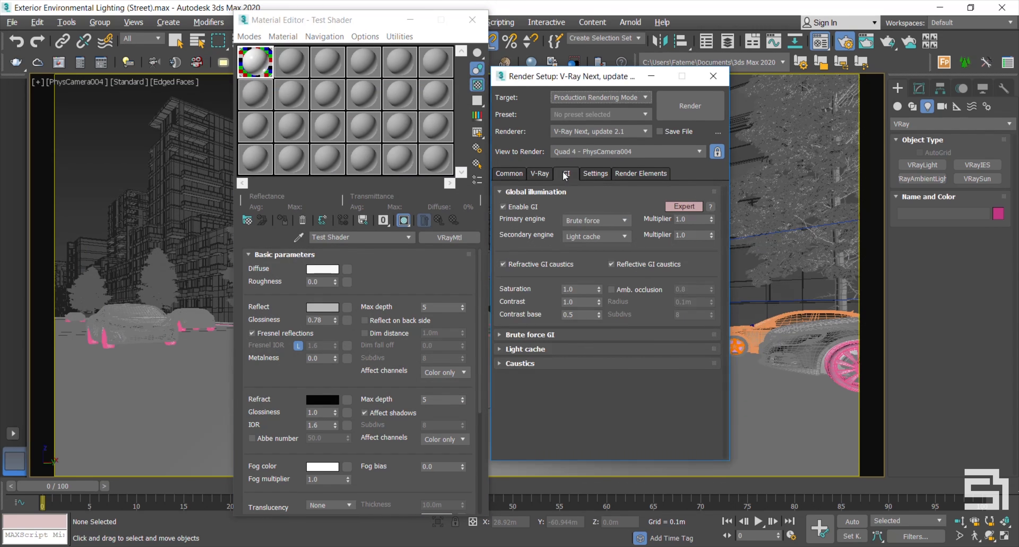
left_click(613, 290)
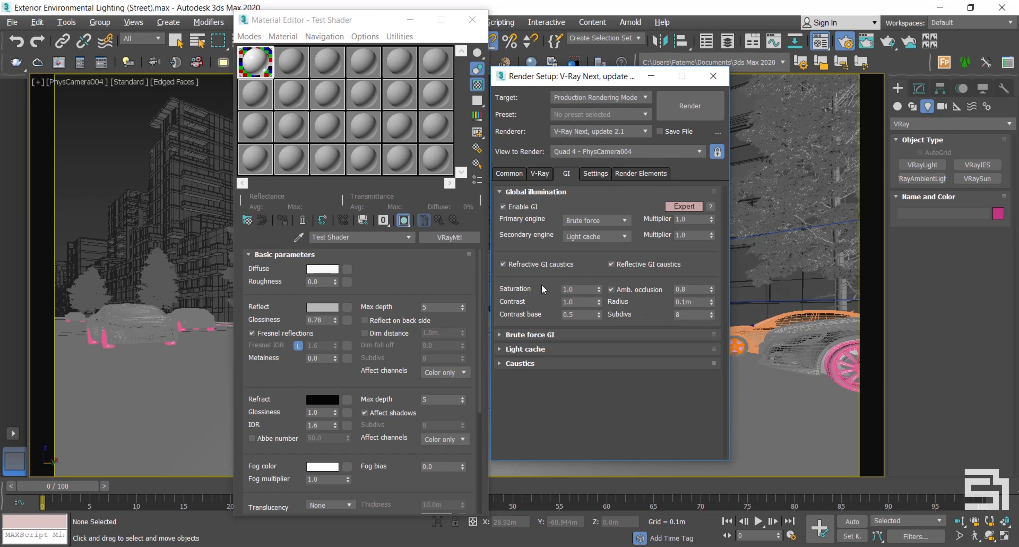
left_click(563, 194)
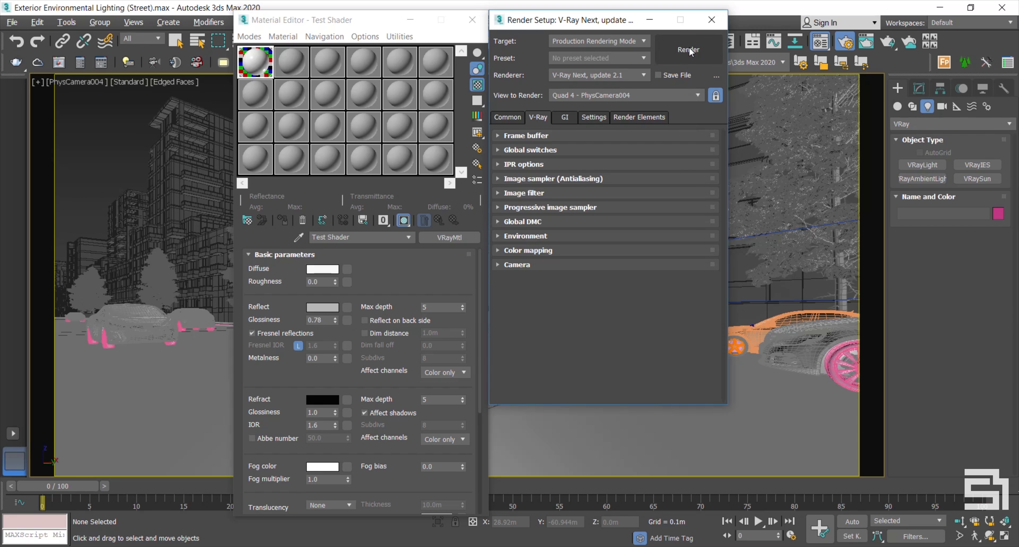
left_click(473, 20)
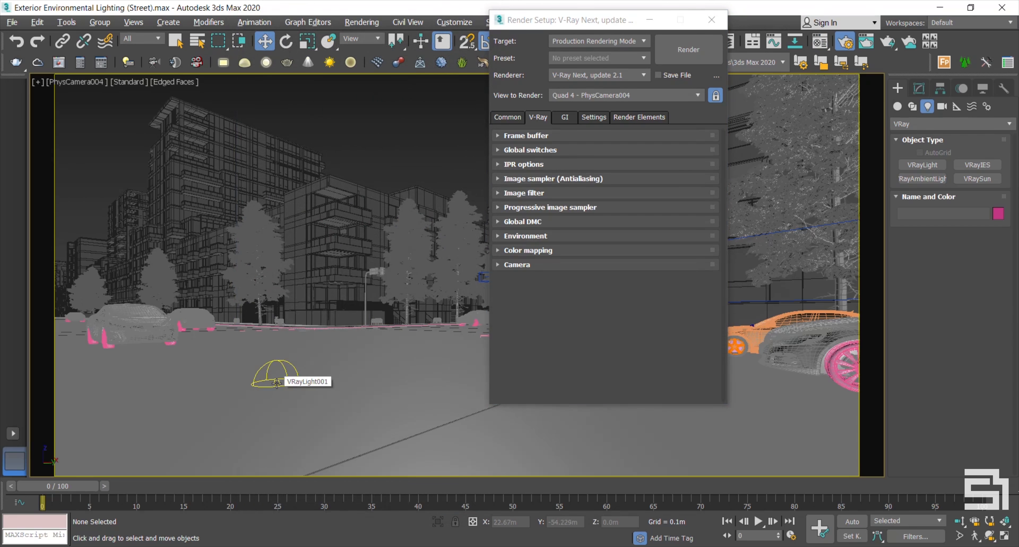
- Render the PhysCamera004 view and examine the trees and building facades closely in the frame buffer
left_click(682, 40)
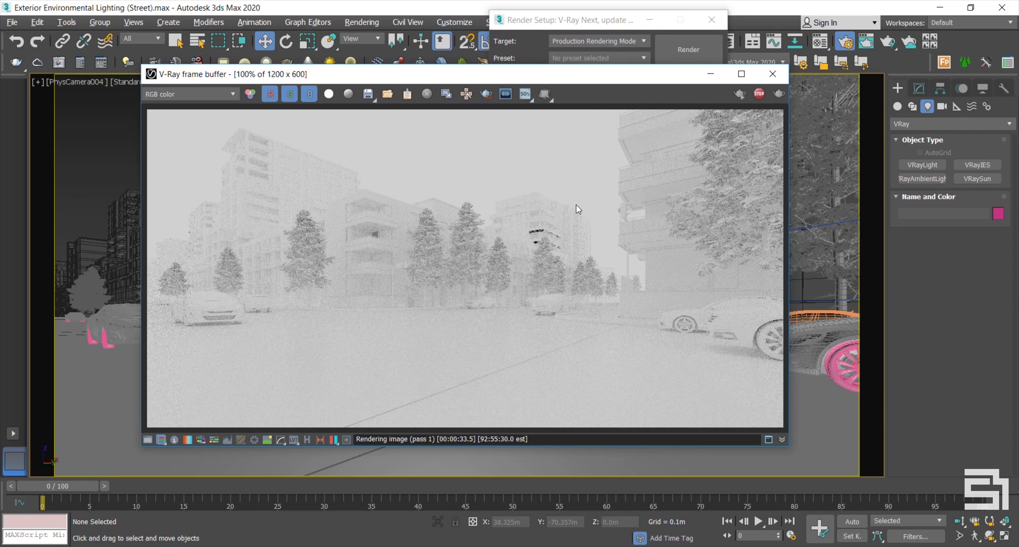
left_click(147, 439)
left_click(147, 439)
scroll(326, 245, "up", 1)
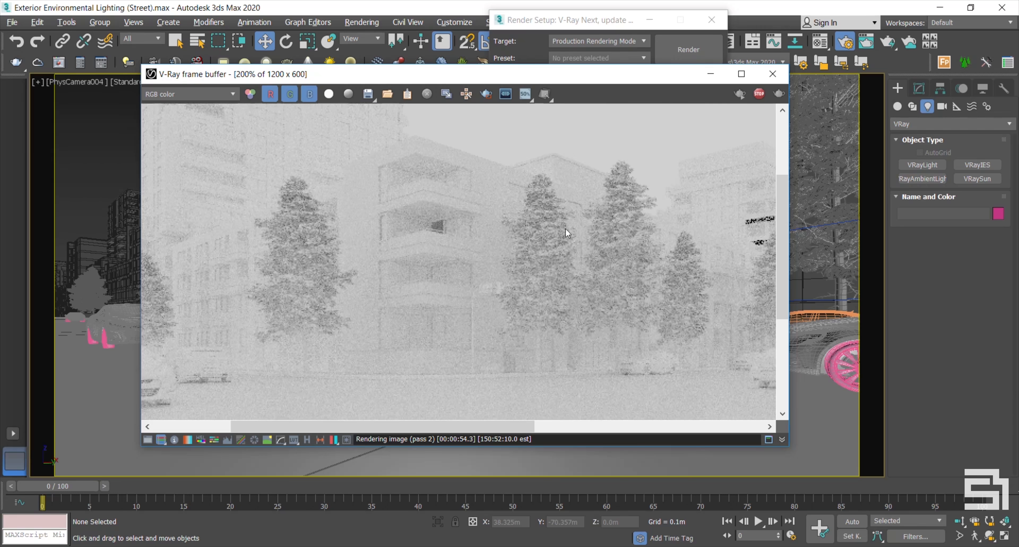
scroll(609, 248, "down", 1)
scroll(554, 248, "up", 1)
scroll(542, 250, "up", 1)
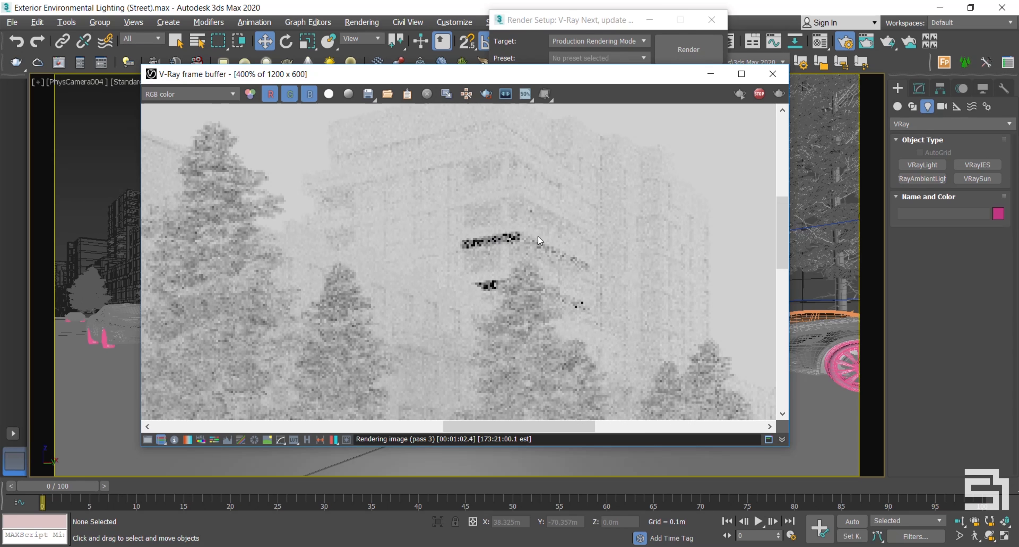
scroll(538, 235, "down", 3)
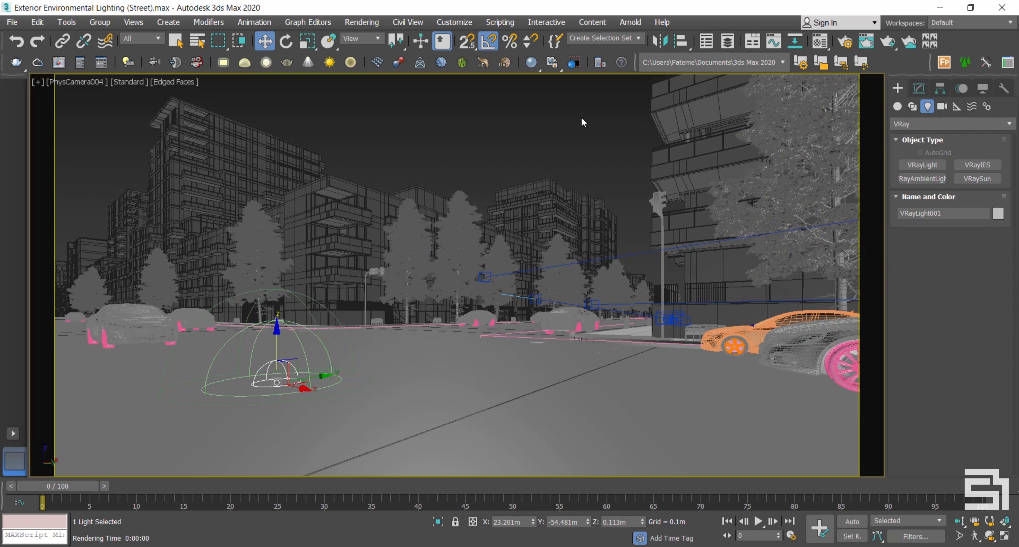
- Assign a VRayHDRI map as the scene's environment background map
key("Delete")
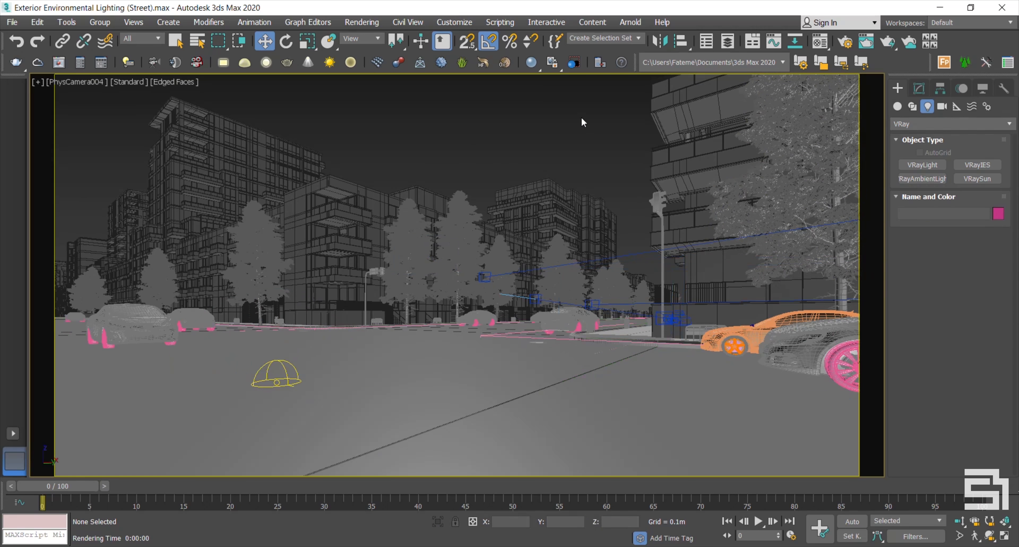
key("8")
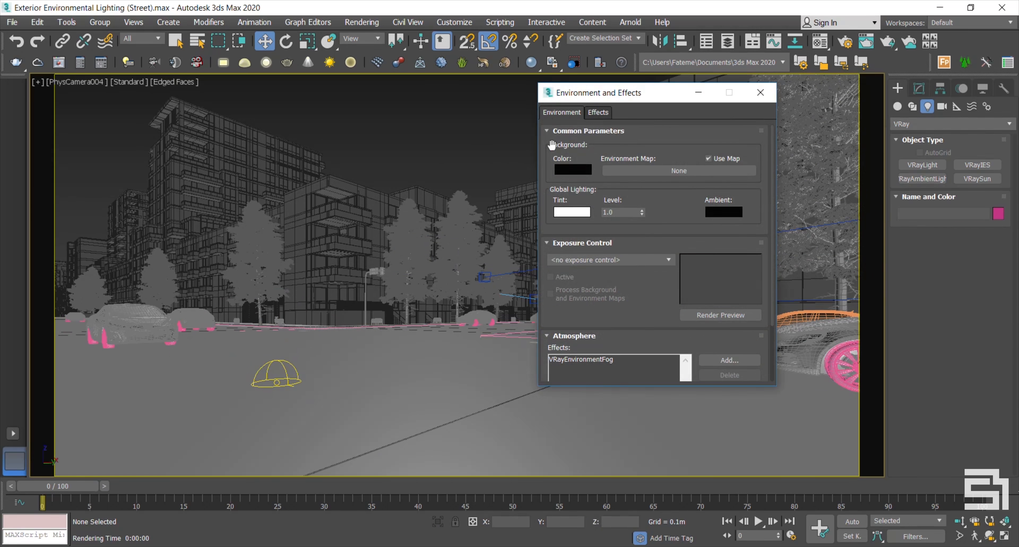
left_click(680, 170)
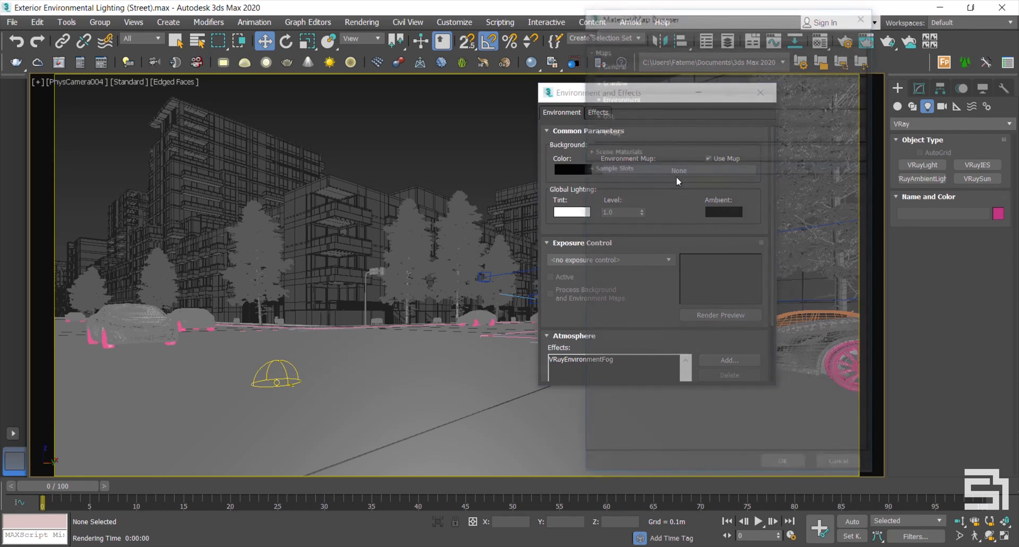
left_click(605, 129)
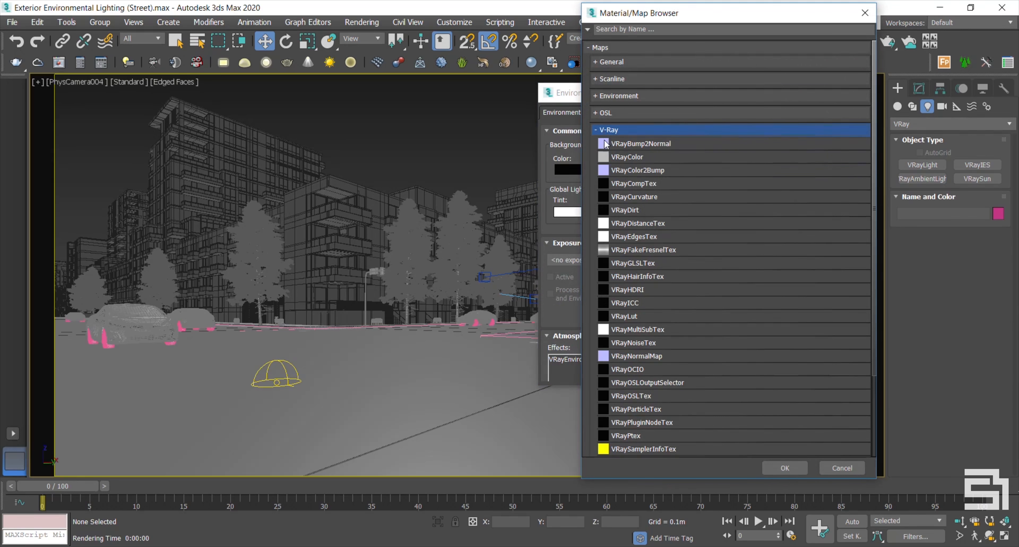
double_click(632, 289)
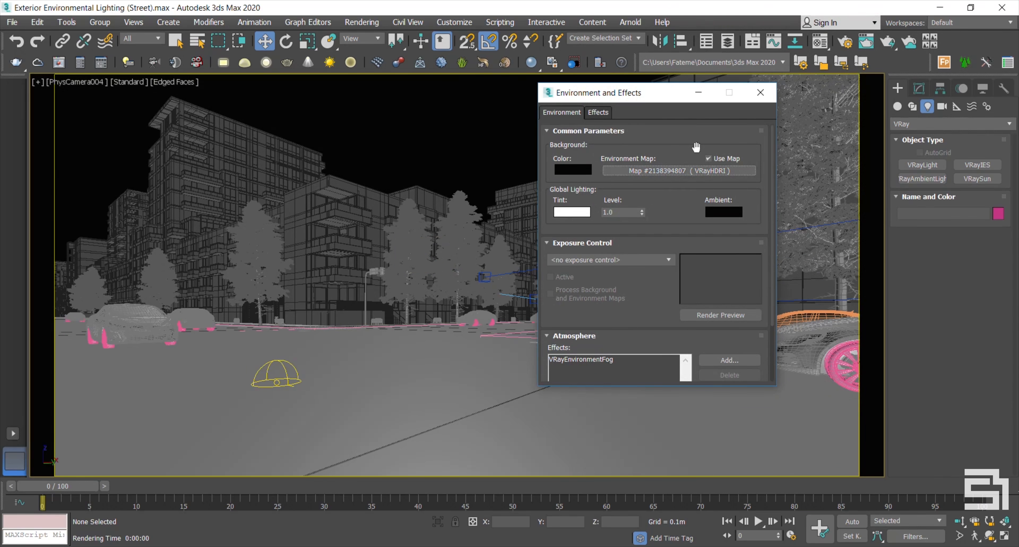
- Place the environment's VRayHDRI map as an instance in the second material editor sample slot
left_click(817, 44)
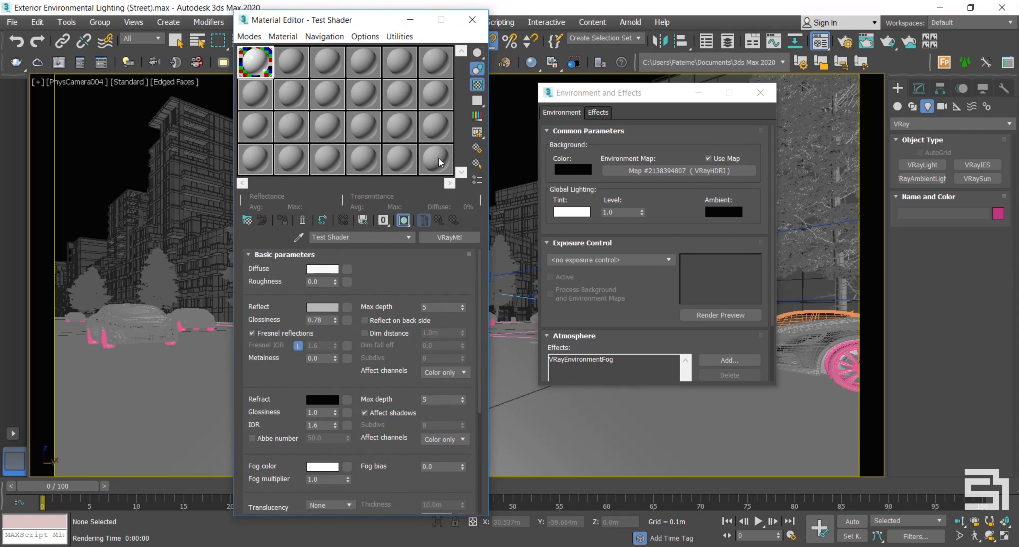
left_click(291, 61)
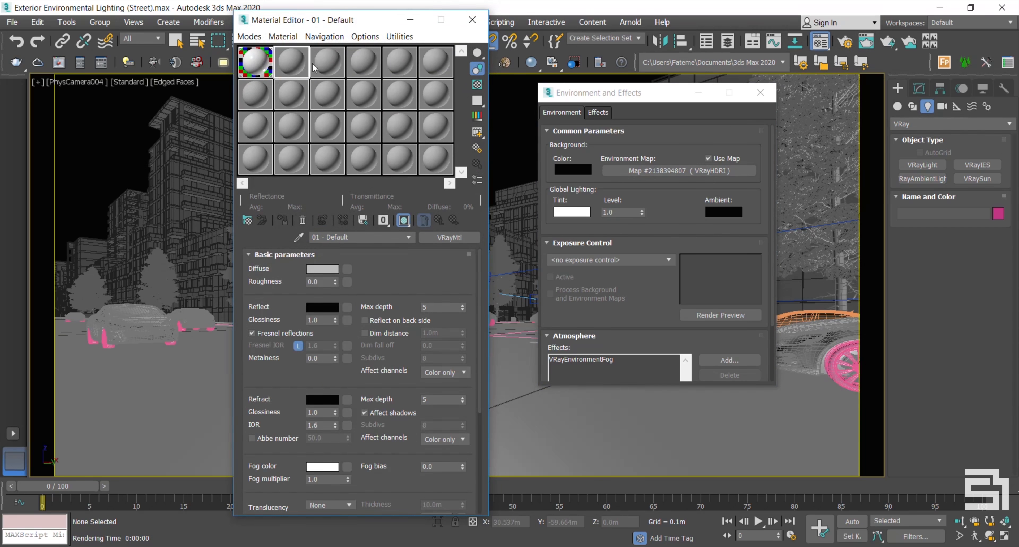
left_click_drag(638, 171, 336, 89)
left_click_drag(286, 61, 293, 58)
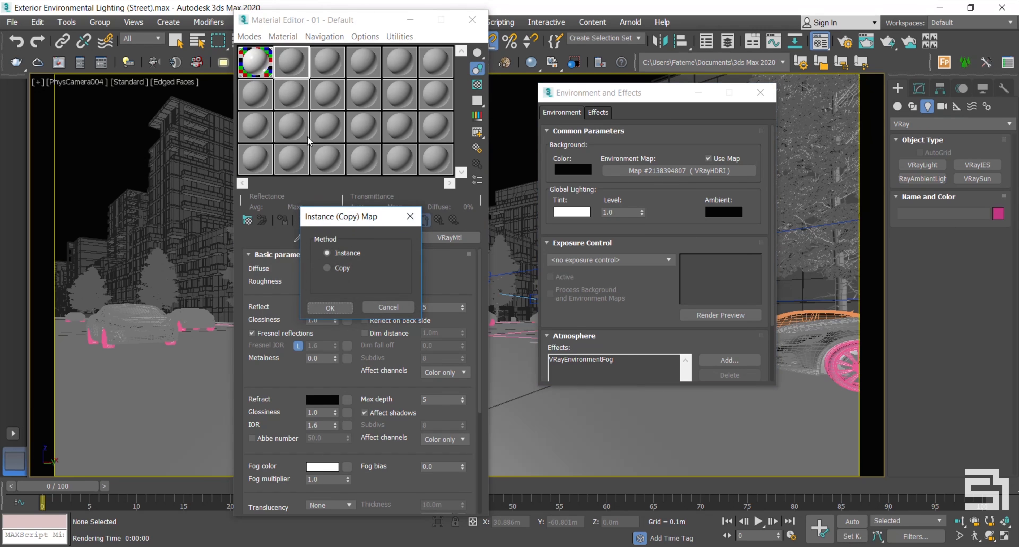
left_click(330, 308)
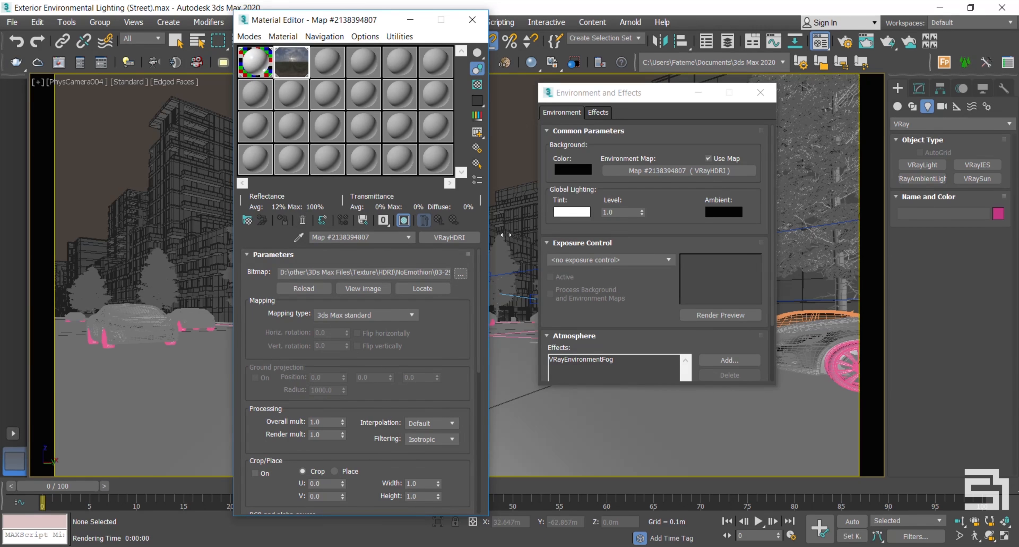
- Open an enlarged preview of the HDRI map and set its mapping type to Spherical
double_click(298, 68)
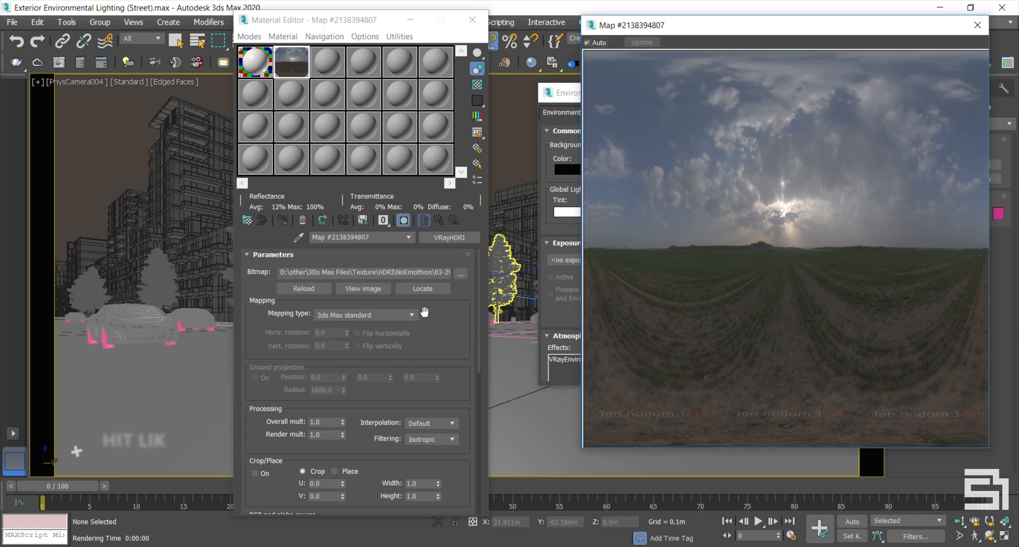
left_click(407, 317)
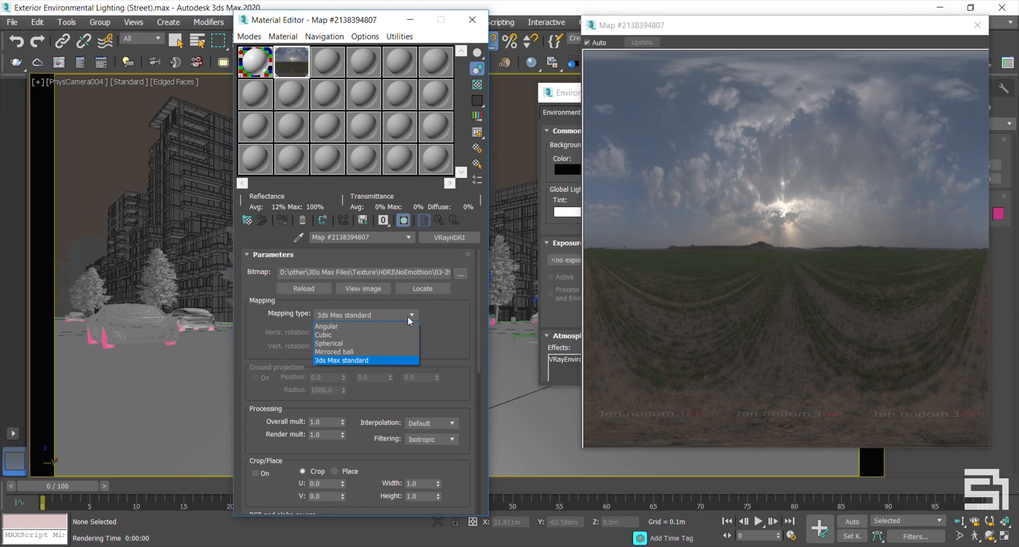
left_click(398, 343)
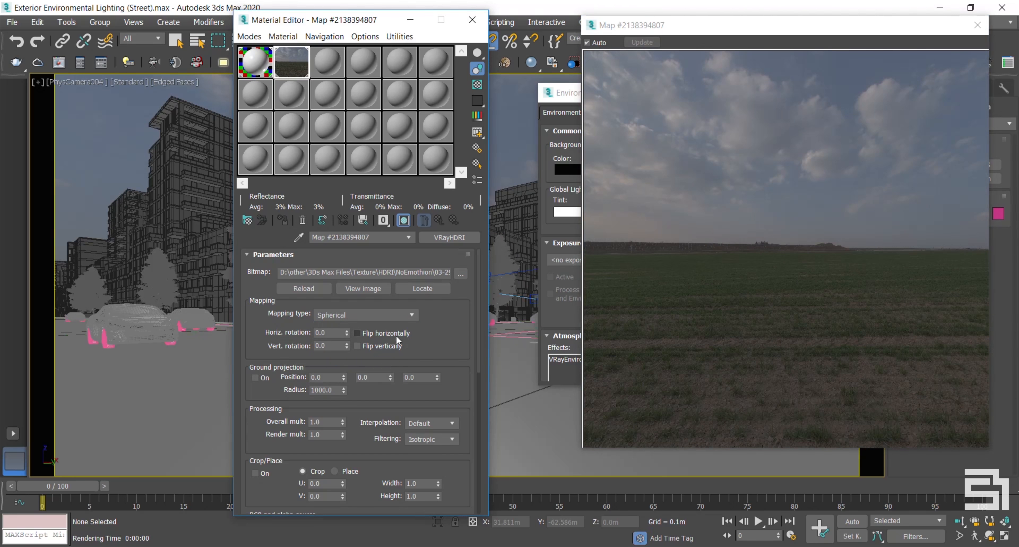
left_click(391, 316)
left_click(391, 315)
left_click_drag(275, 339, 276, 335)
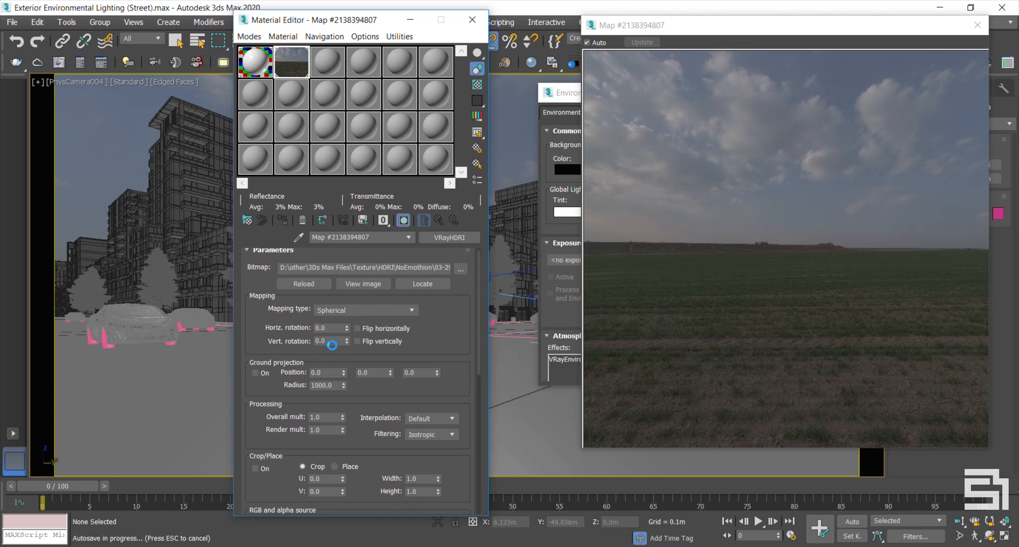
- Try vertical rotations of 64 and -18 on the HDRI map and reset the vertical rotation to 0
left_click_drag(347, 341, 345, 306)
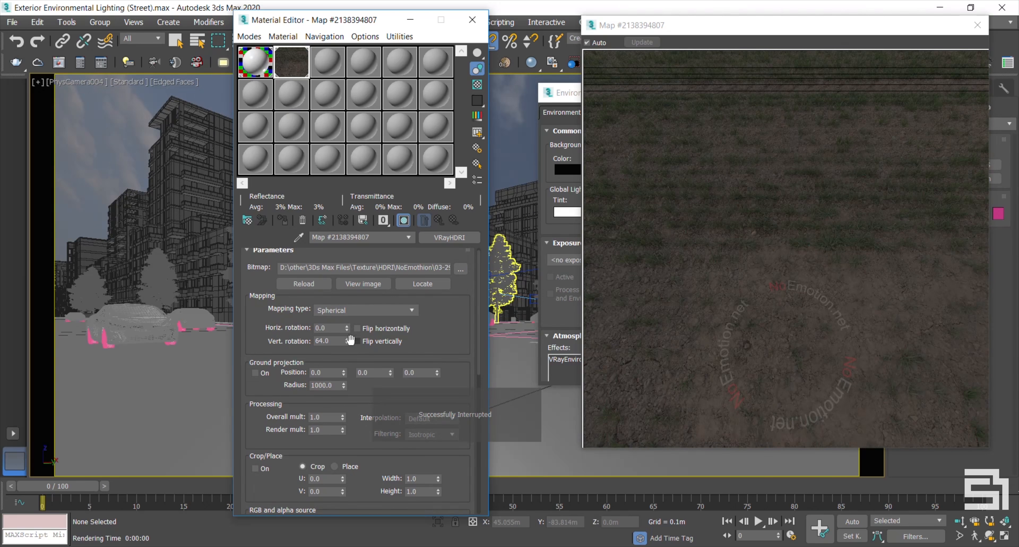
left_click_drag(347, 340, 348, 389)
double_click(341, 341)
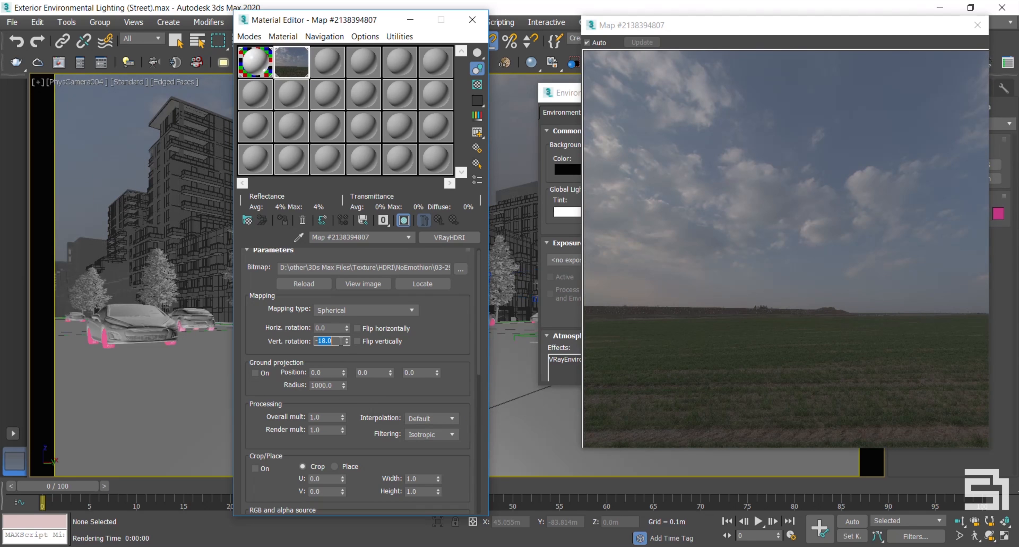
type("0")
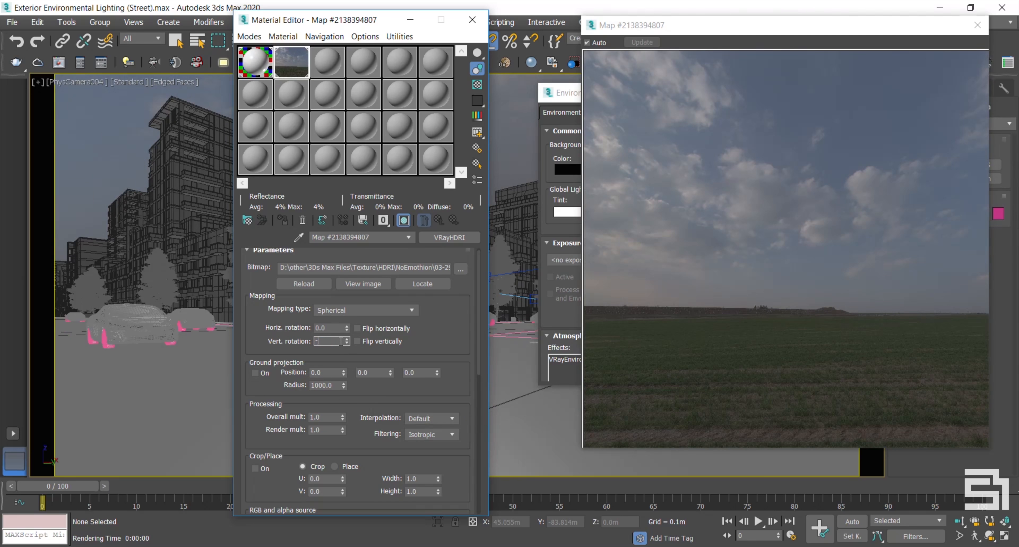
key("Return")
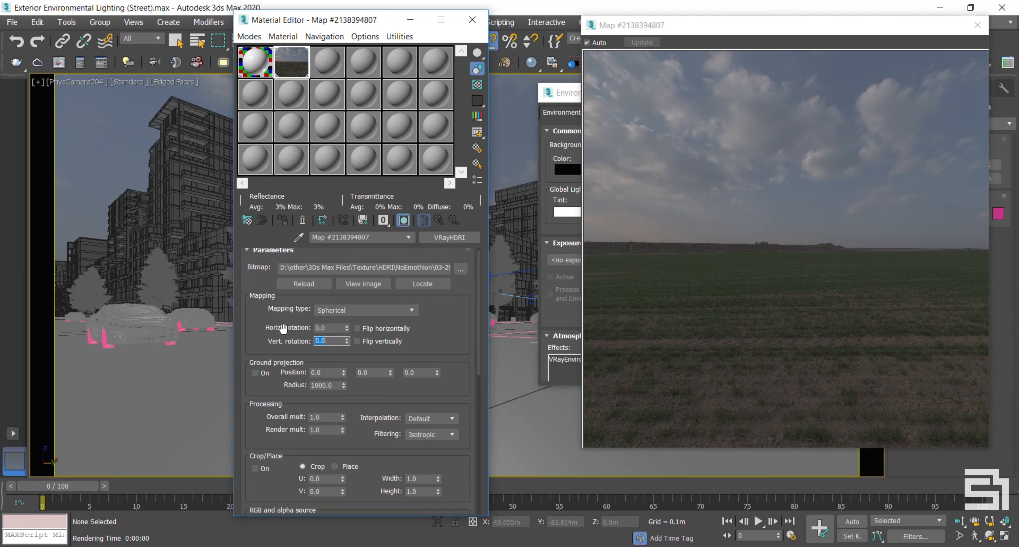
- Set the HDRI map's horizontal rotation to 90, with the map preview placed beside the top view of the street
left_click(313, 327)
left_click_drag(326, 328, 312, 328)
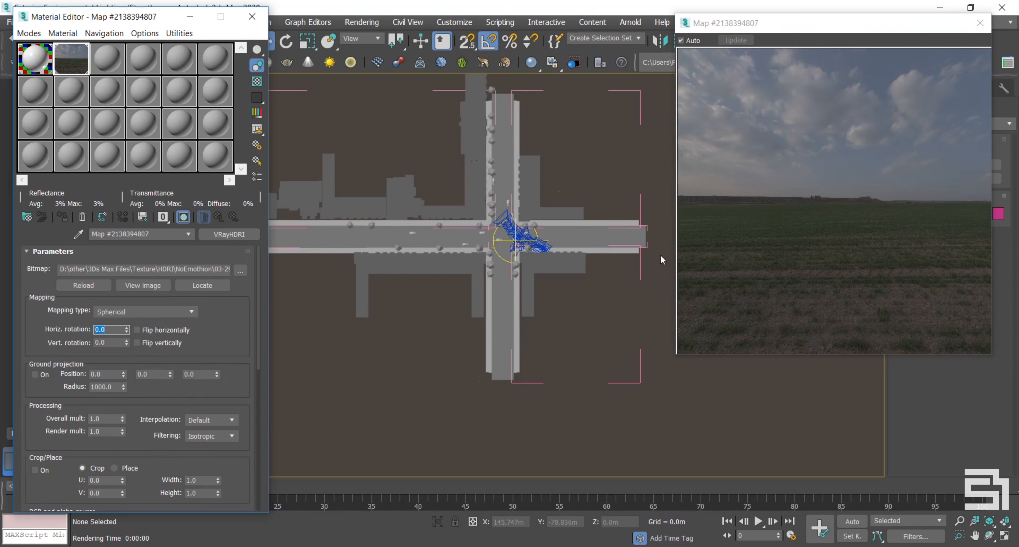
left_click_drag(774, 23, 98, 14)
left_click_drag(122, 343, 122, 294)
left_click_drag(142, 18, 155, 22)
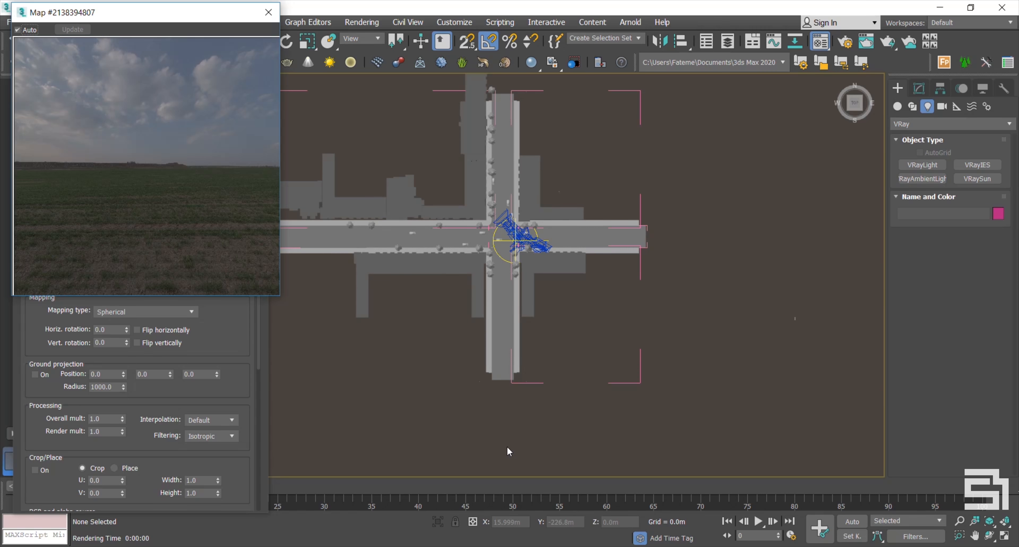
left_click(71, 328)
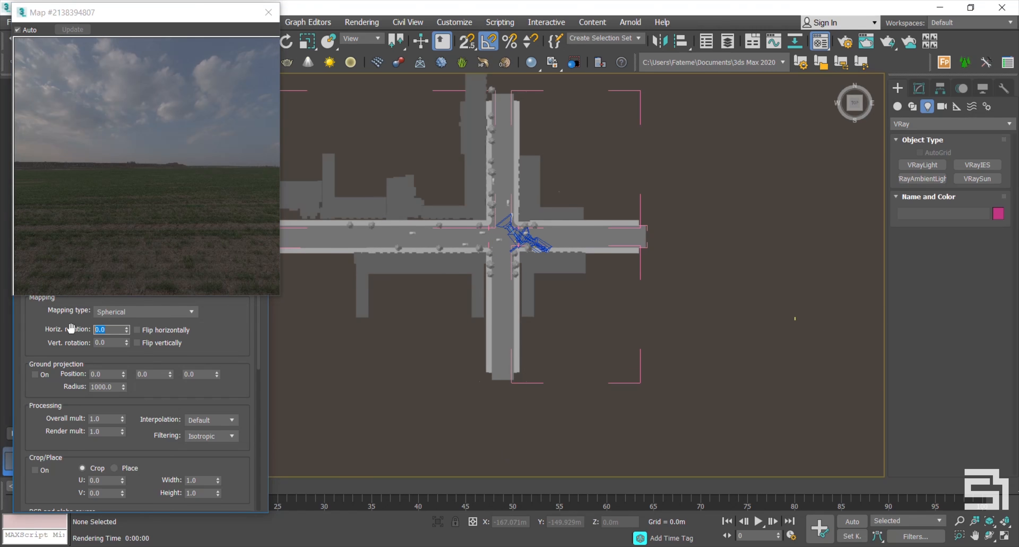
type("90")
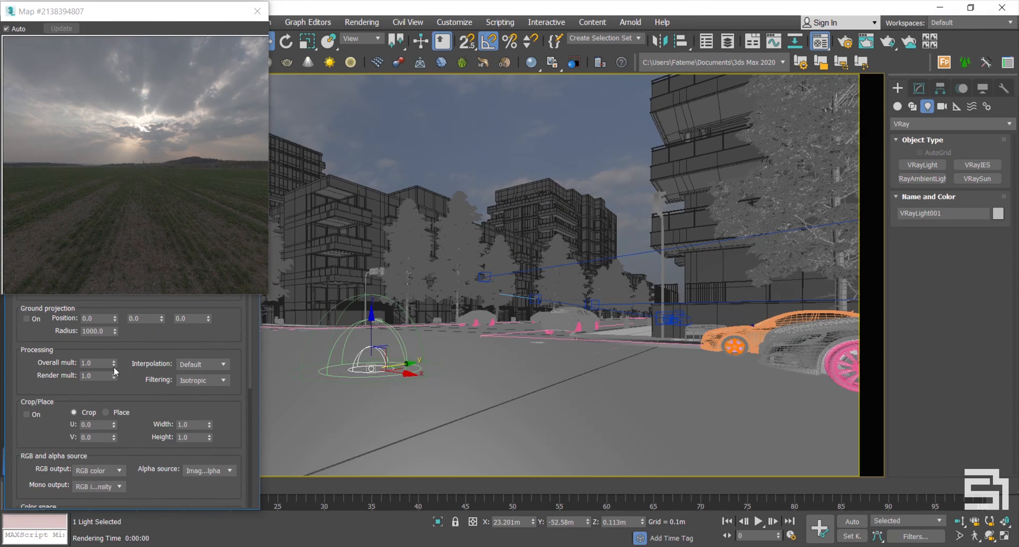
- Try a render multiplier of 0.5 on the HDRI map and restore it to 1.0
left_click(96, 363)
key("Tab")
type("0.5")
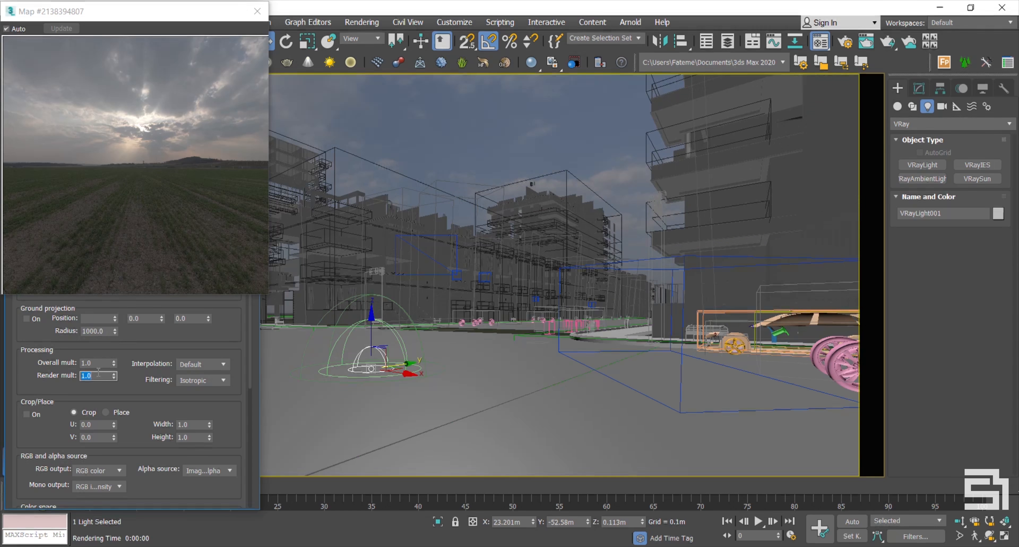
left_click(140, 396)
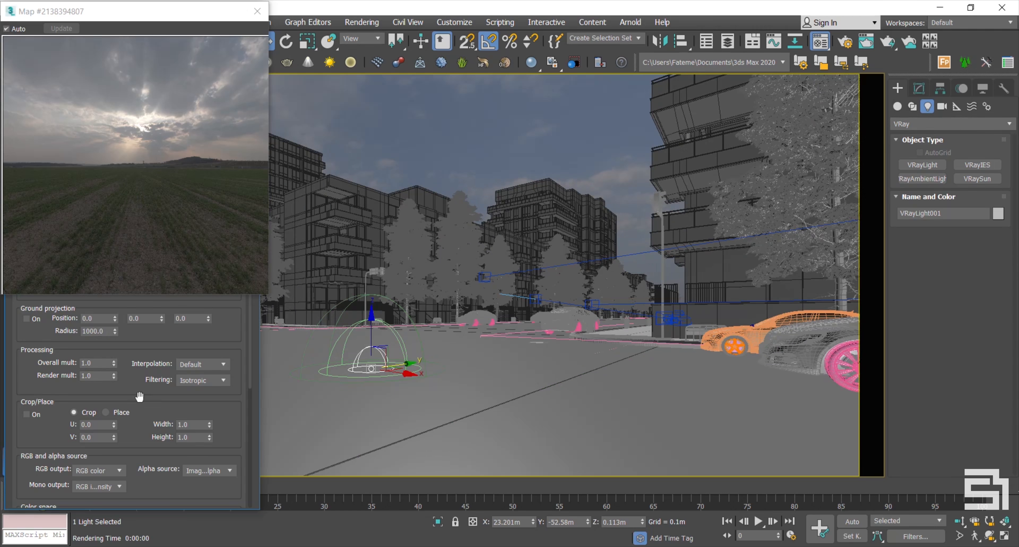
left_click(565, 166)
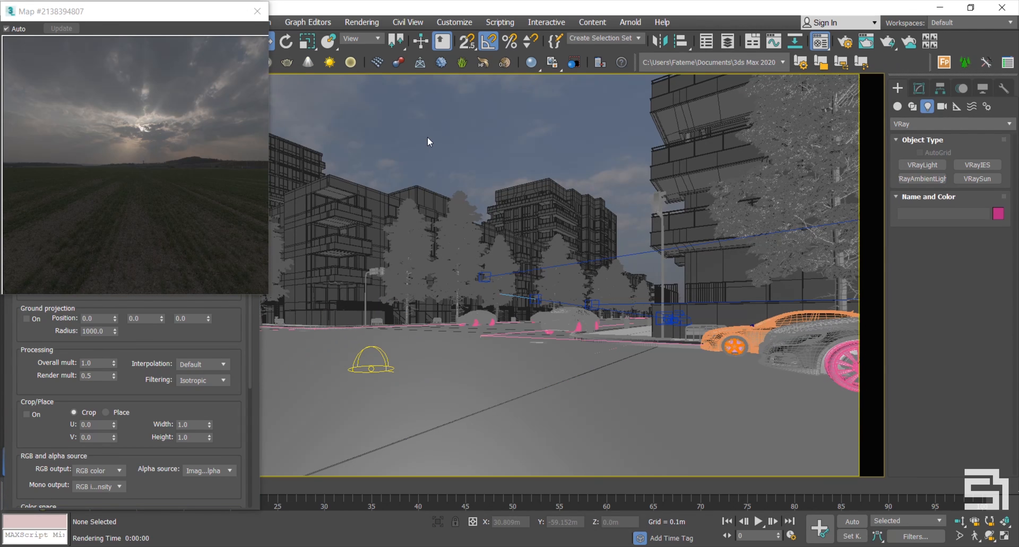
left_click_drag(95, 376, 60, 375)
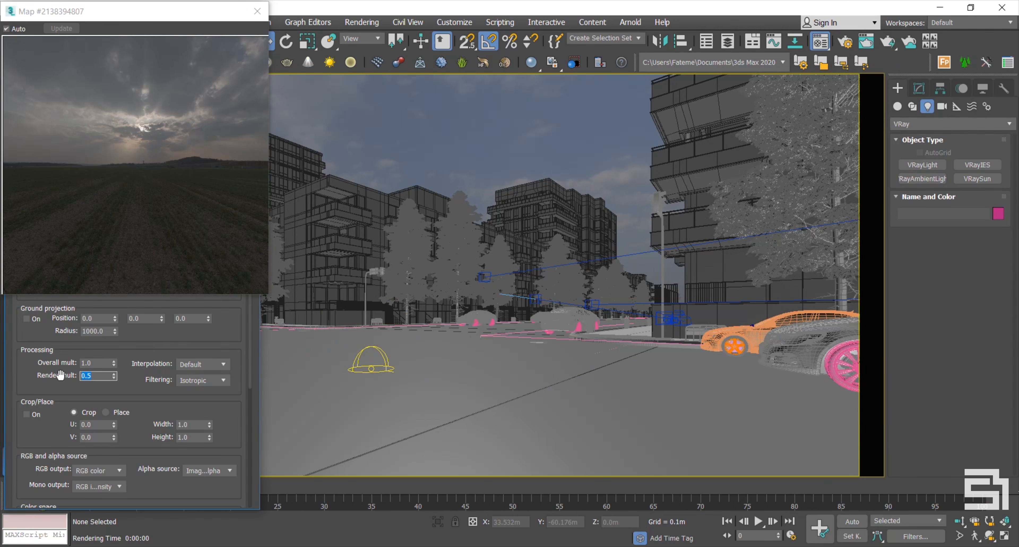
key("Return")
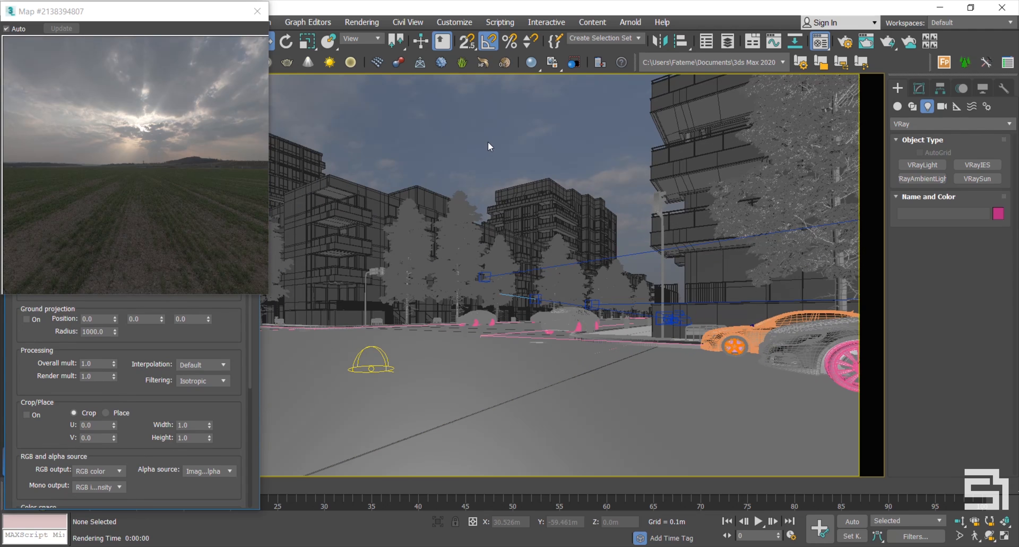
- Close the enlarged map preview and assign the HDRI map as an instance to the dome light's texture
left_click(373, 368)
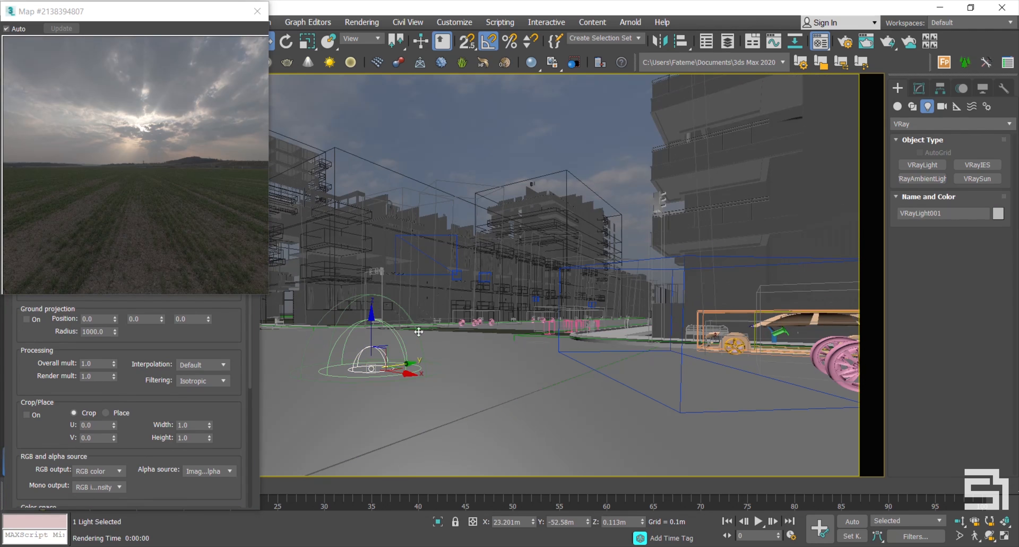
left_click(920, 89)
left_click_drag(919, 432, 919, 378)
left_click(535, 125)
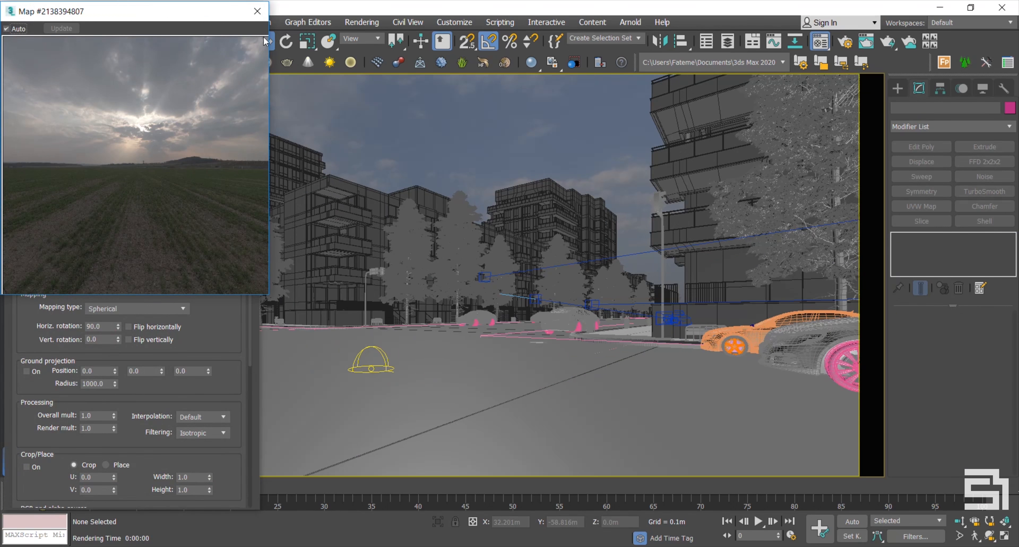
left_click(256, 16)
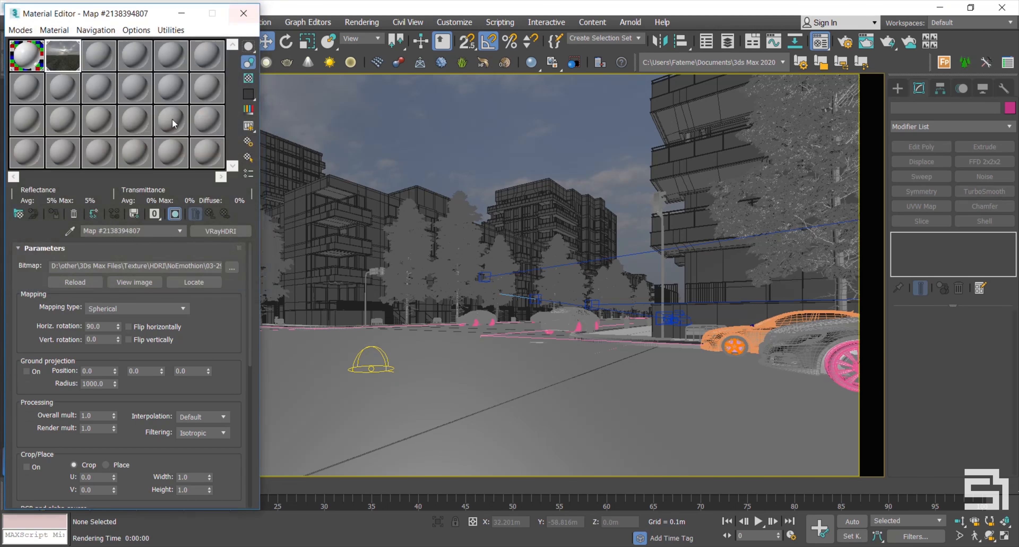
left_click(372, 369)
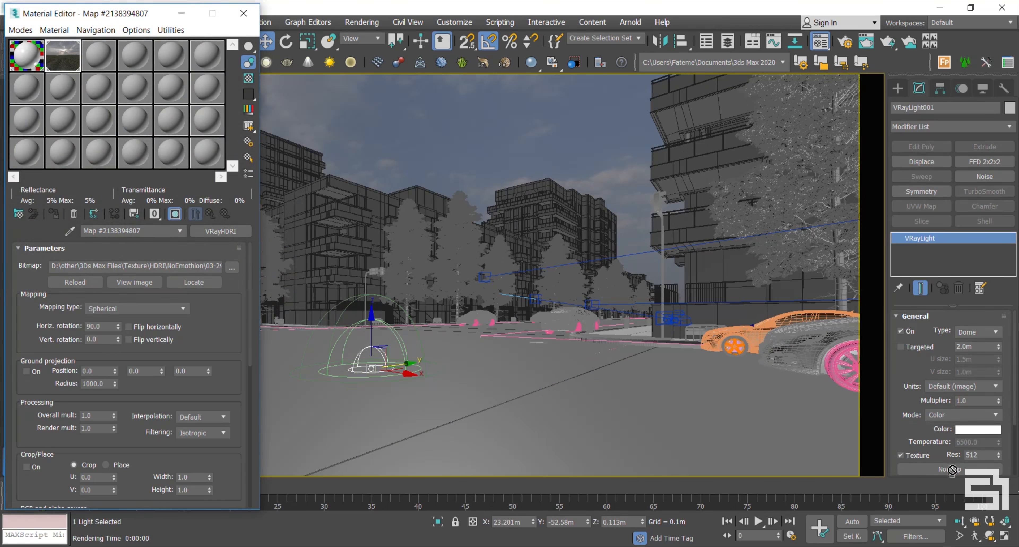
left_click_drag(950, 471, 946, 475)
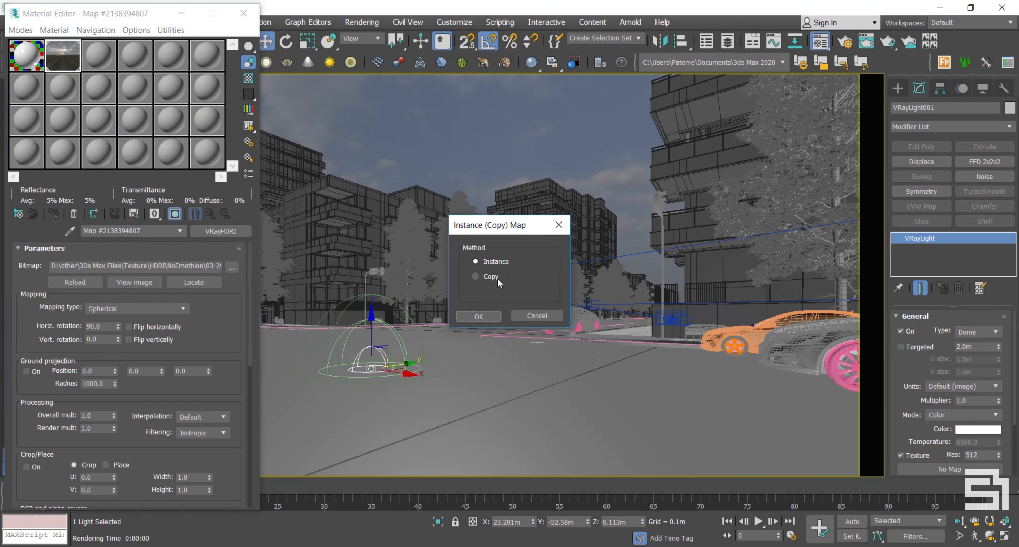
left_click(479, 316)
left_click_drag(917, 427, 912, 392)
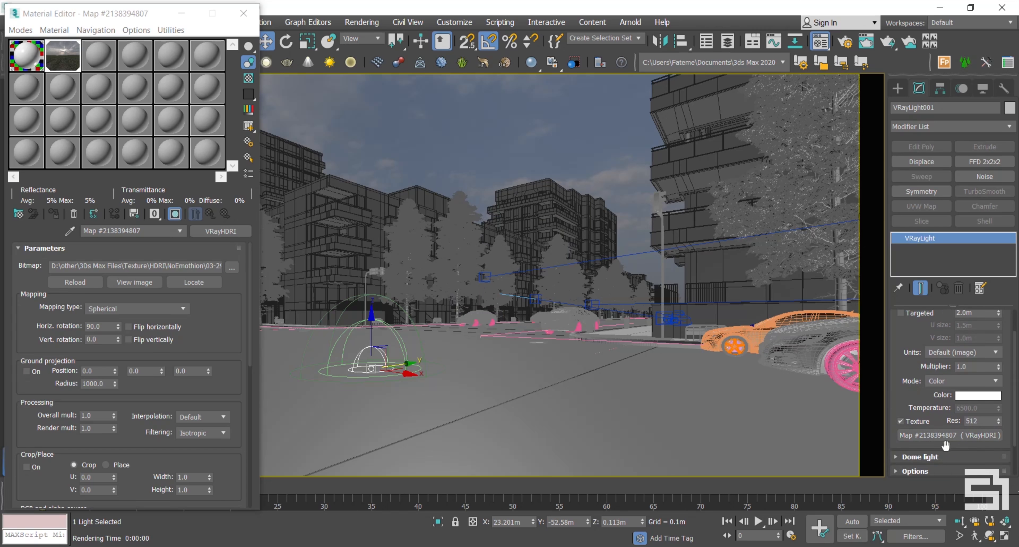
- Render the camera view and start an interactive render in the V-Ray frame buffer
left_click(425, 143)
key("shift+q")
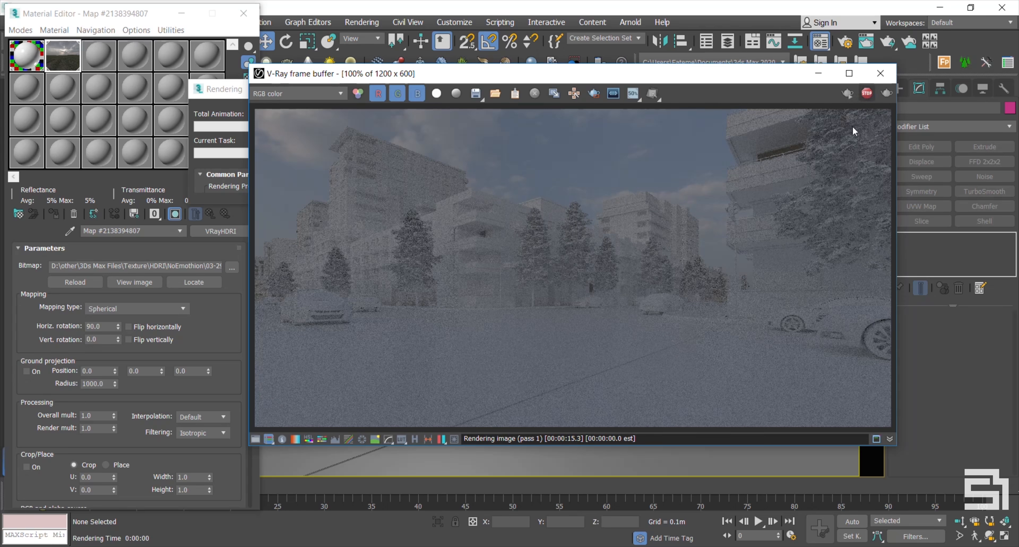
left_click(845, 92)
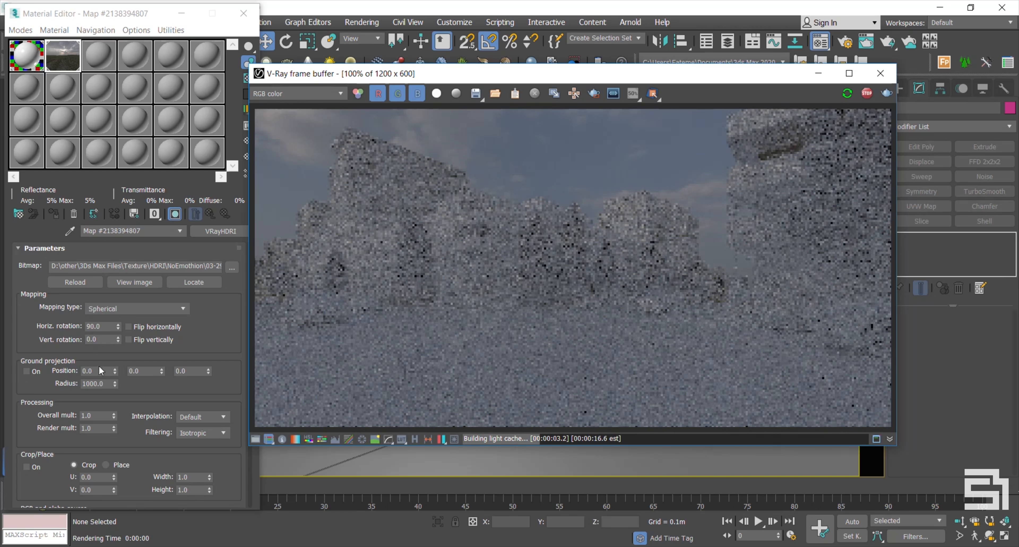
- Set the HDRI map's overall multiplier to 2 and check the trees and facades in the interactive render
left_click(89, 415)
double_click(88, 415)
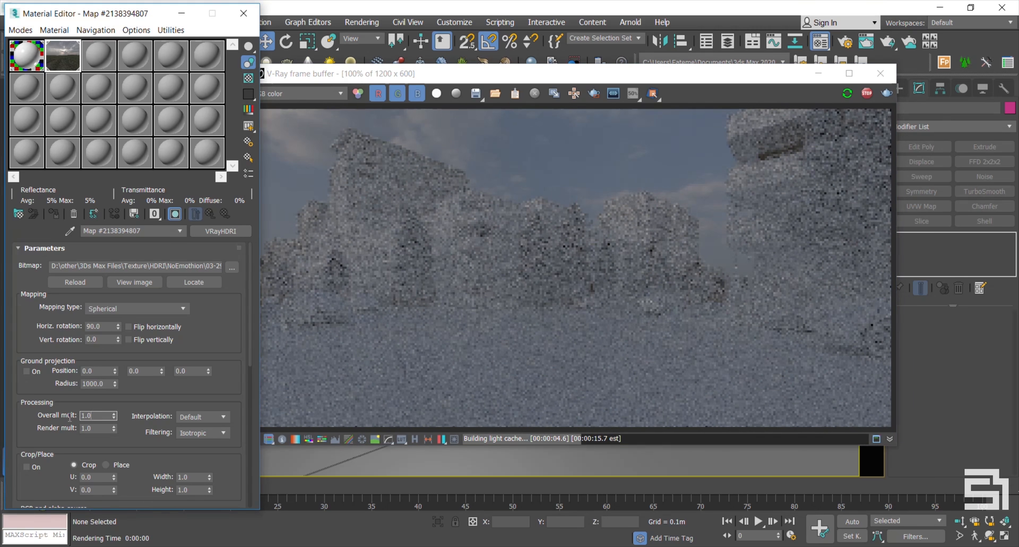
left_click_drag(43, 416, 44, 404)
double_click(88, 403)
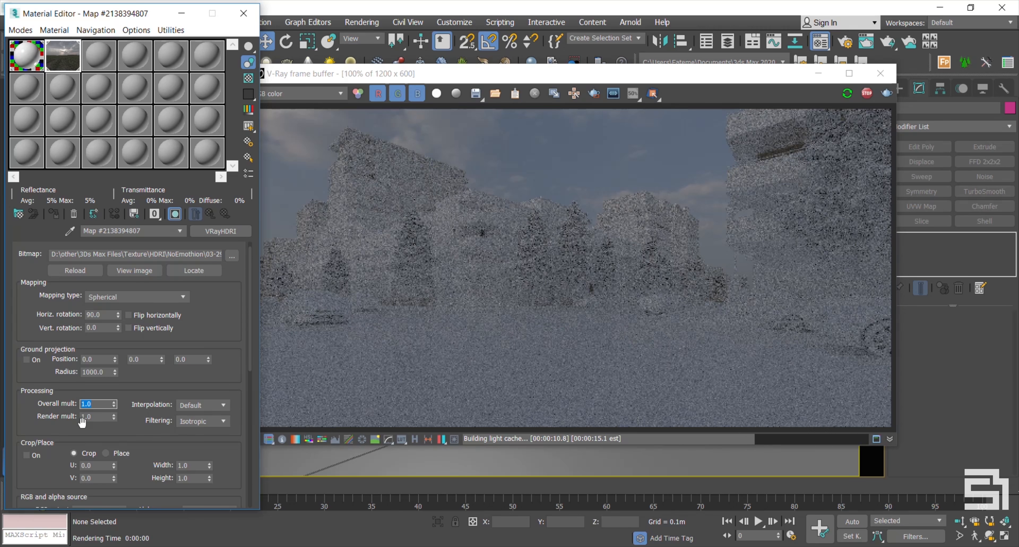
type("2")
key("Return")
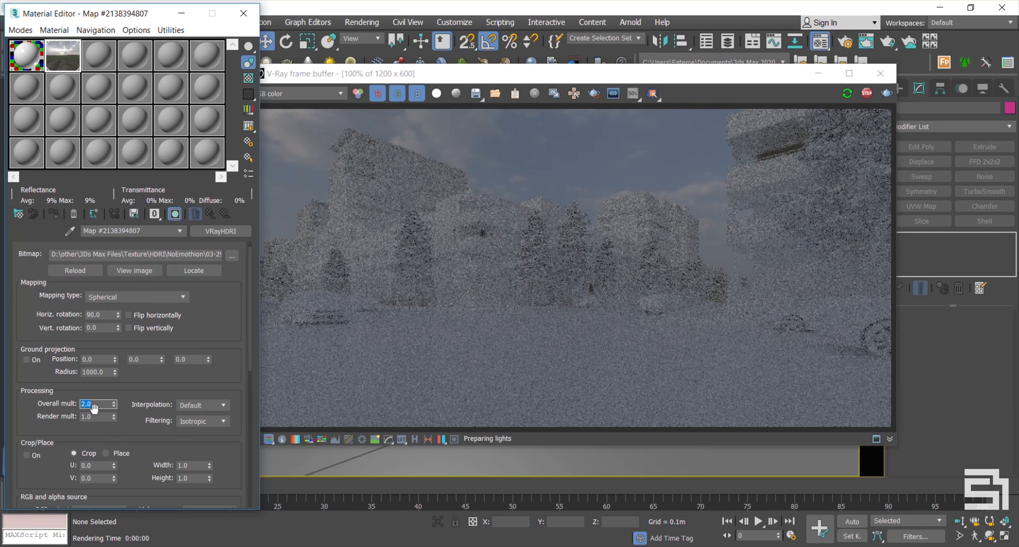
key("BackSpace")
left_click_drag(93, 389, 97, 379)
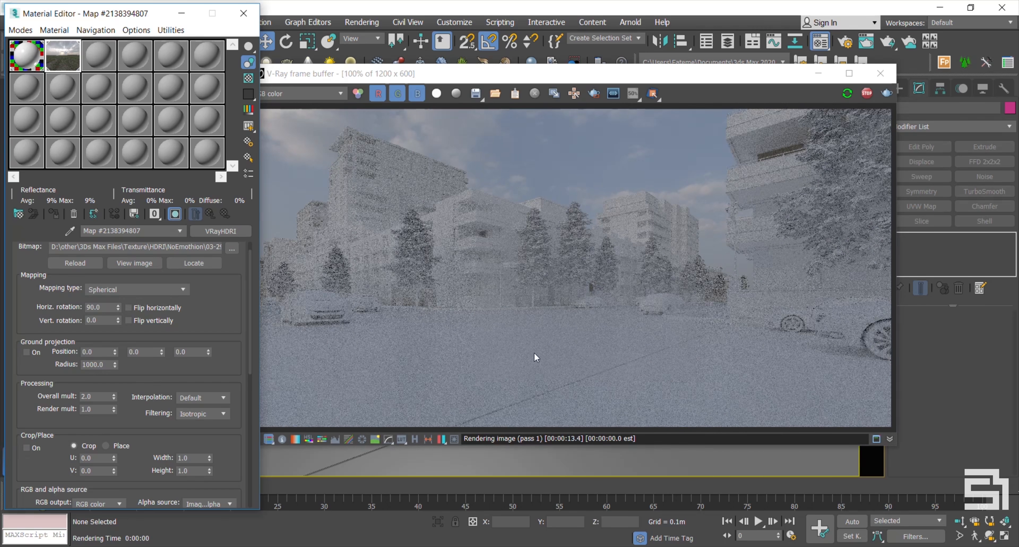
scroll(483, 299, "up", 1)
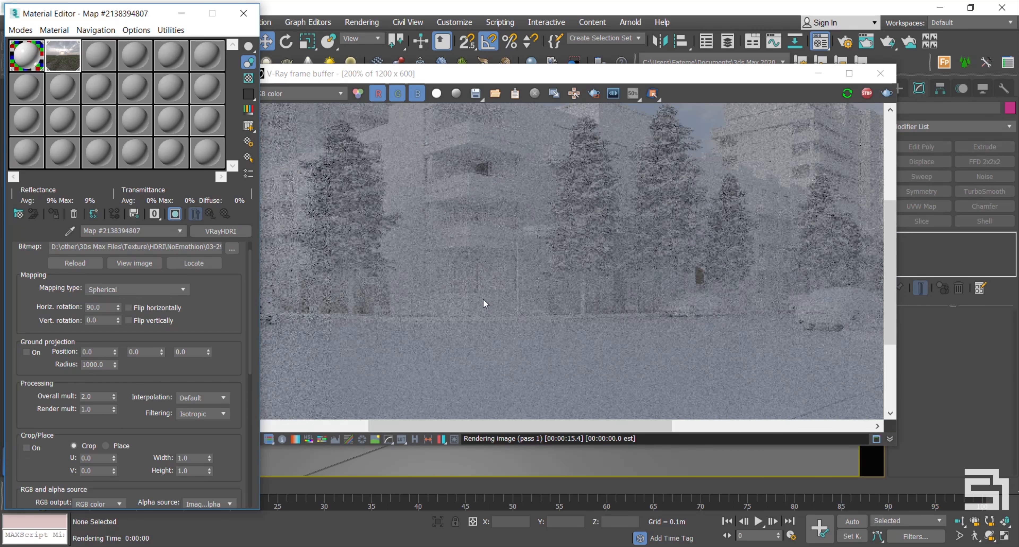
scroll(484, 299, "down", 1)
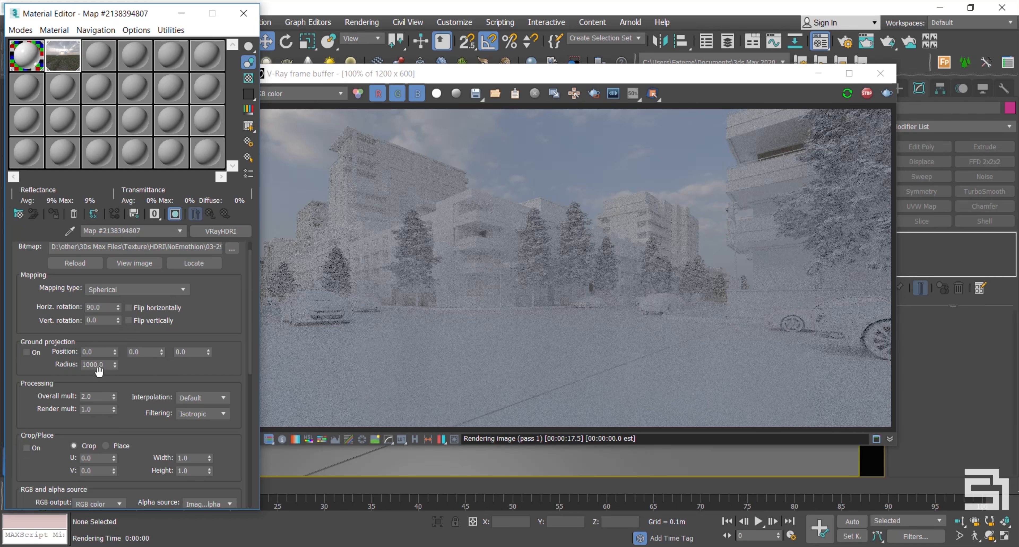
- Set the HDRI map's render multiplier to 2 and check the brightness of the street scene in the interactive render
double_click(101, 409)
left_click_drag(57, 412, 62, 412)
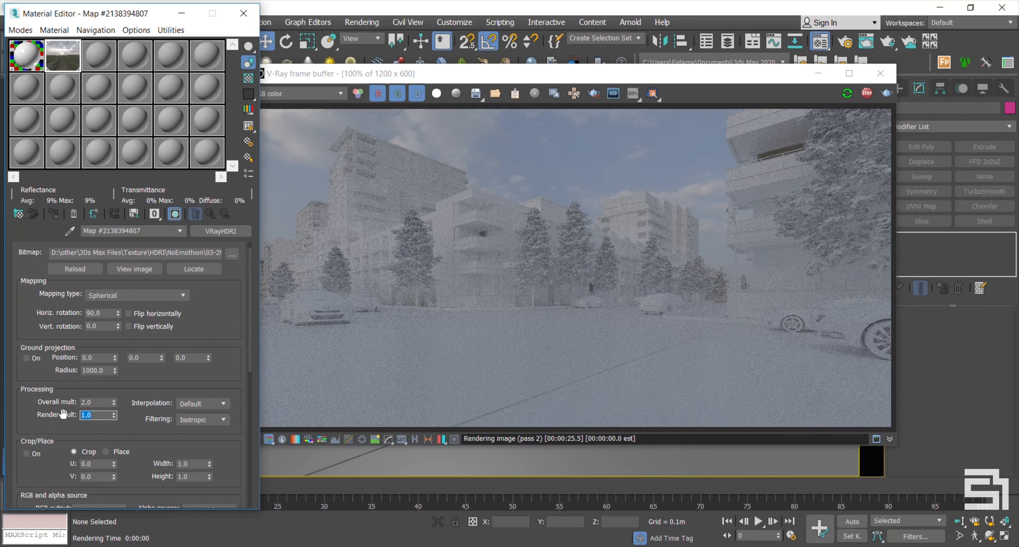
type("2")
key("Return")
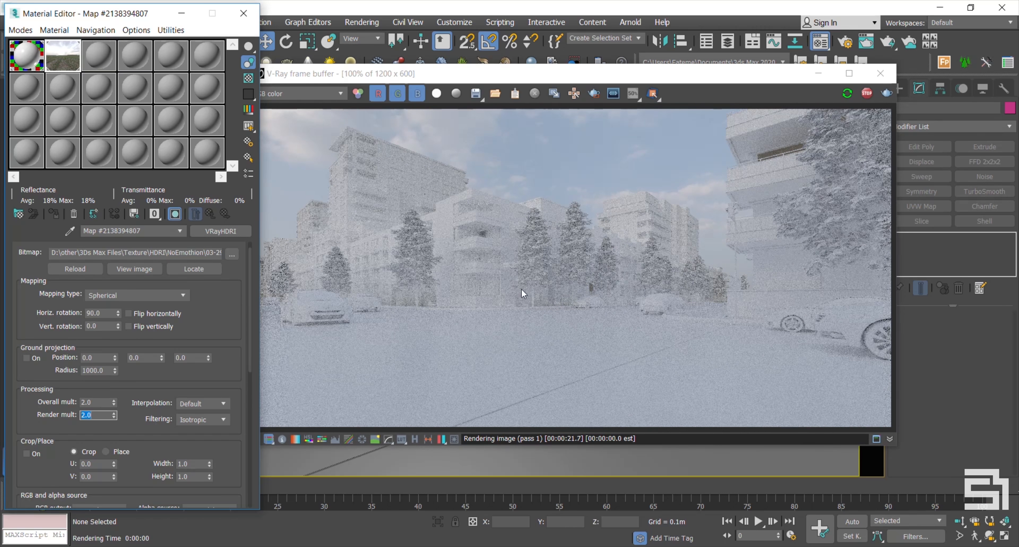
left_click(442, 328)
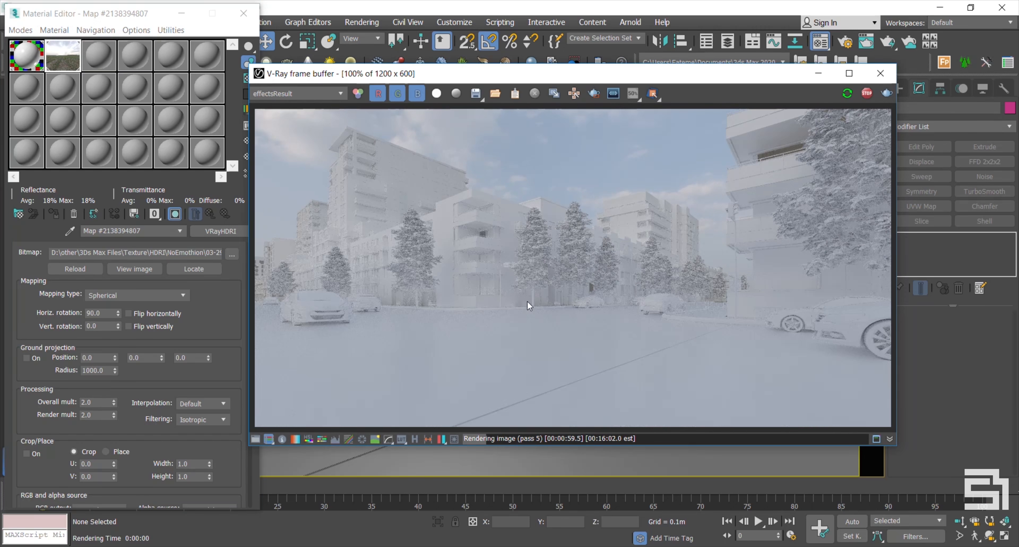
- Set the HDRI map's overall multiplier to 5 and its render multiplier to 0.5
double_click(92, 403)
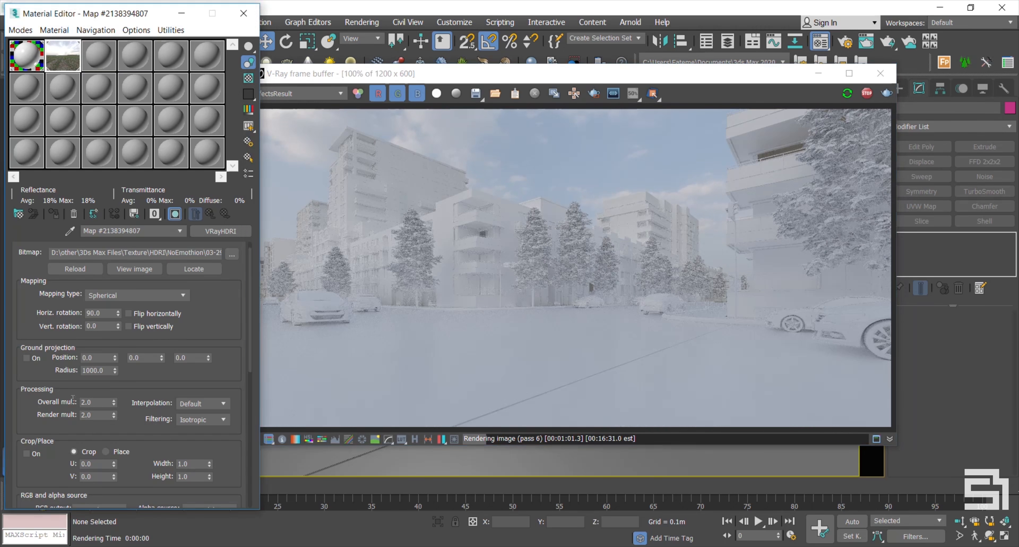
left_click_drag(61, 407, 60, 401)
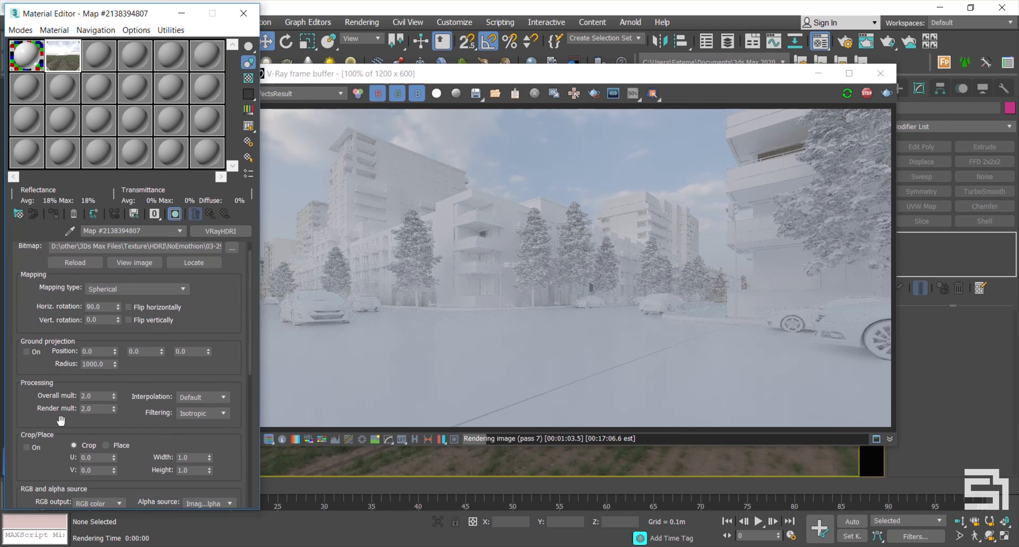
double_click(91, 396)
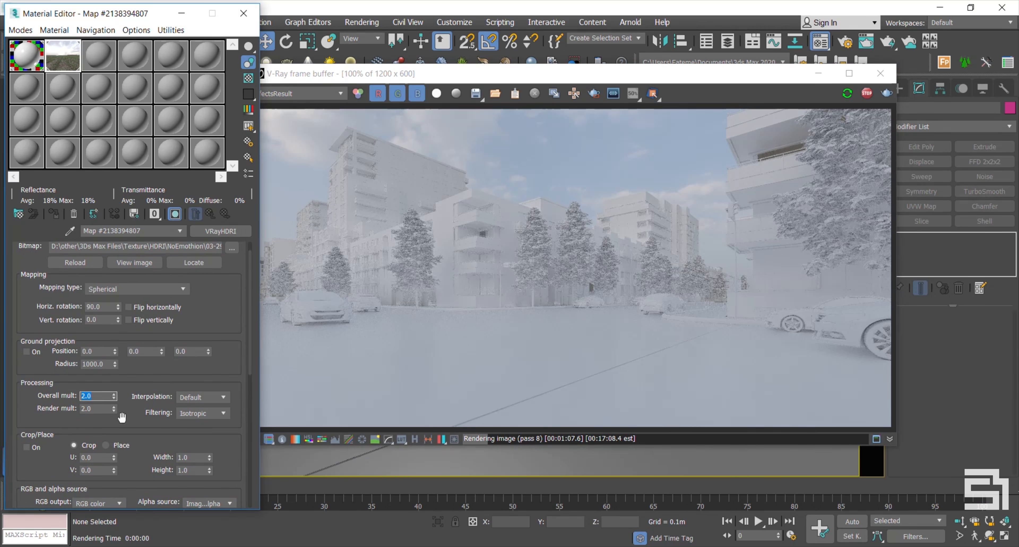
type("5")
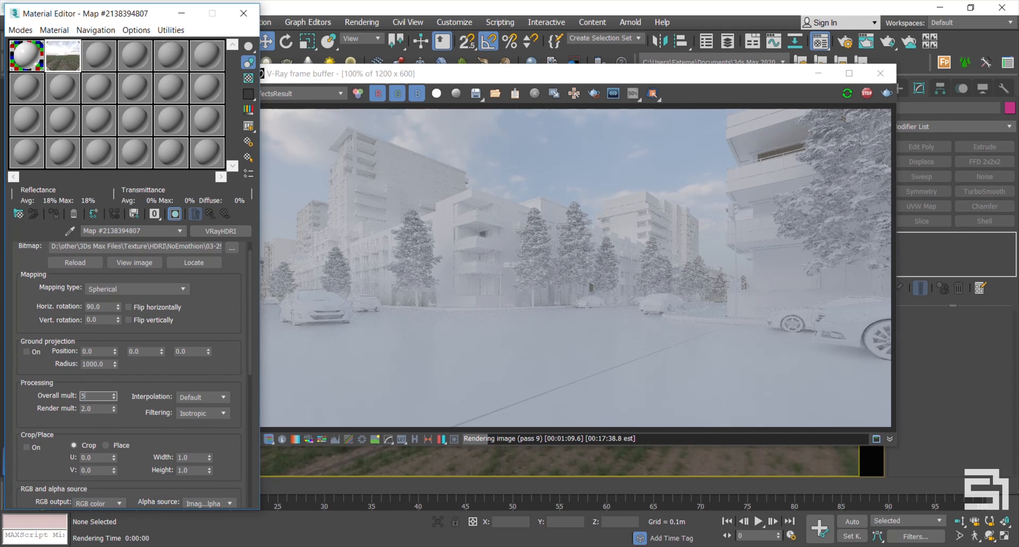
key("Return")
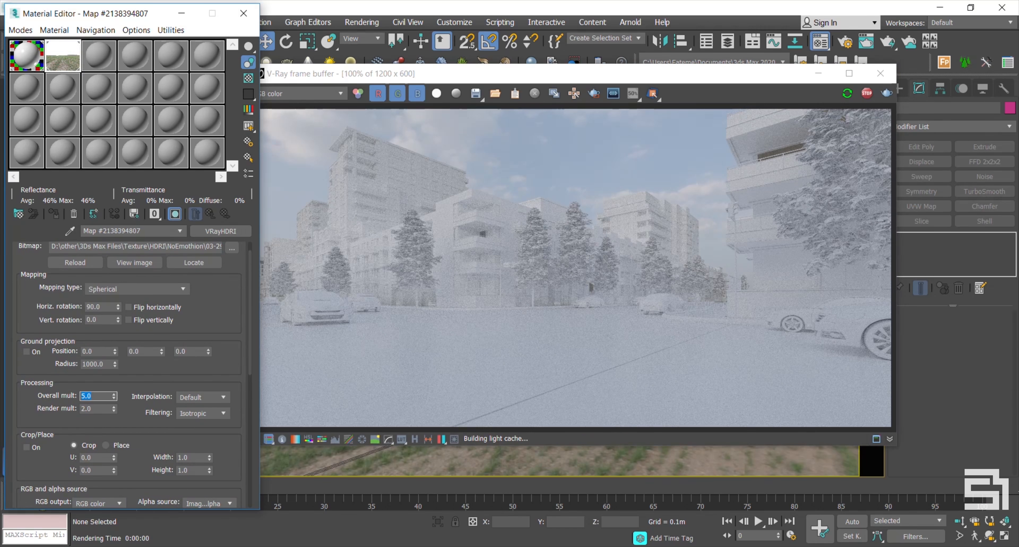
key("Tab")
type("0.5")
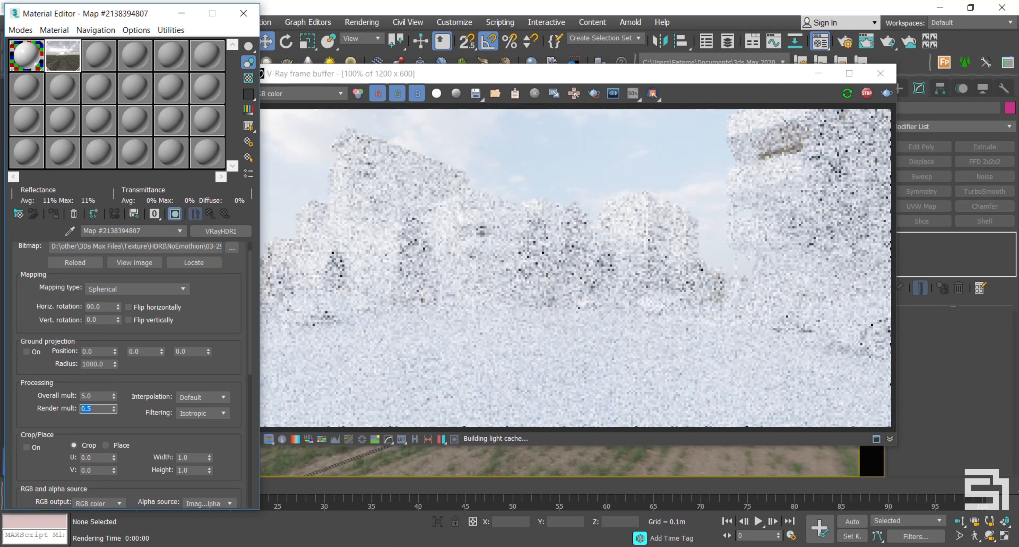
key("Return")
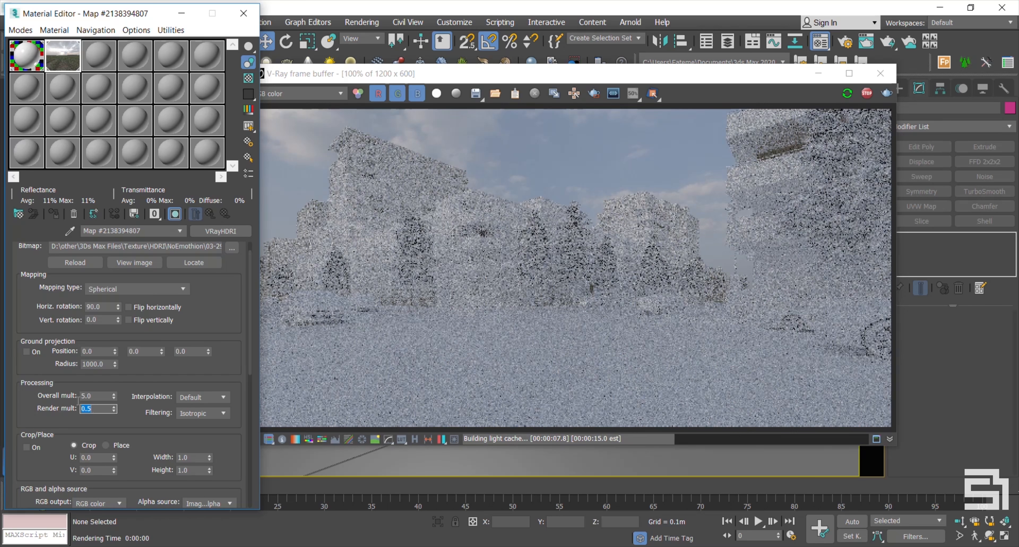
left_click_drag(56, 401, 56, 399)
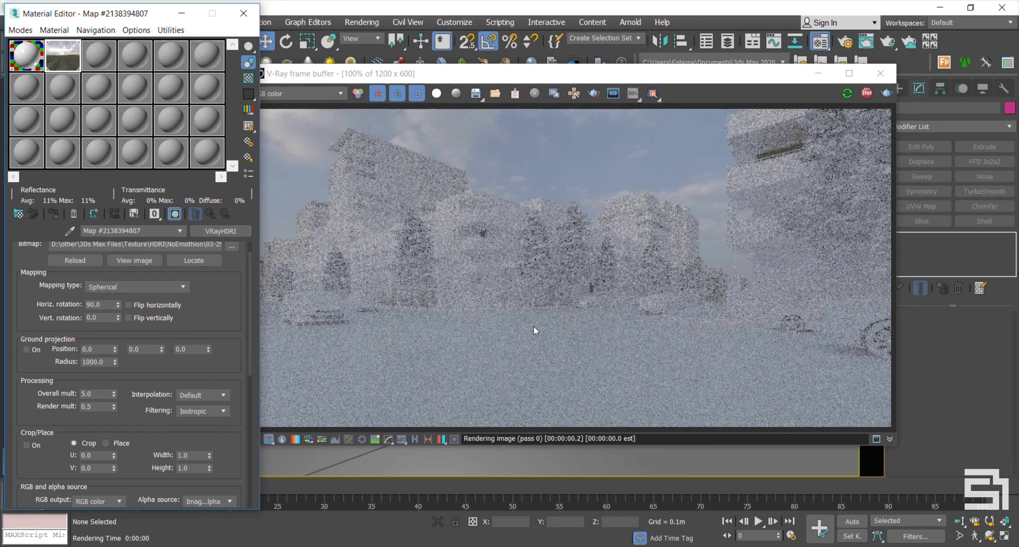
- Set the HDRI map's overall multiplier to 7 and its render multiplier to 0.7, checking the interactive render
double_click(95, 393)
type("7")
double_click(104, 407)
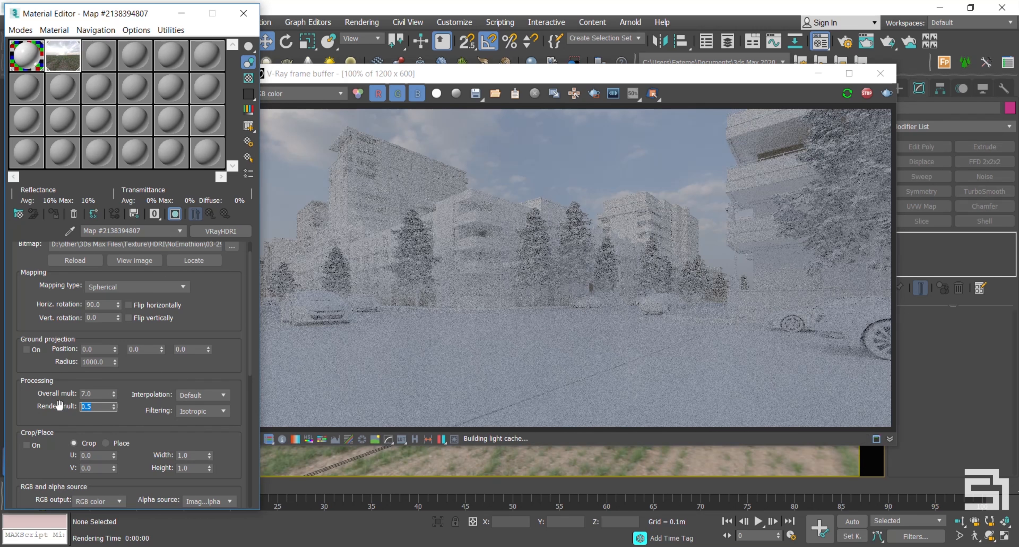
type("0.7")
key("Return")
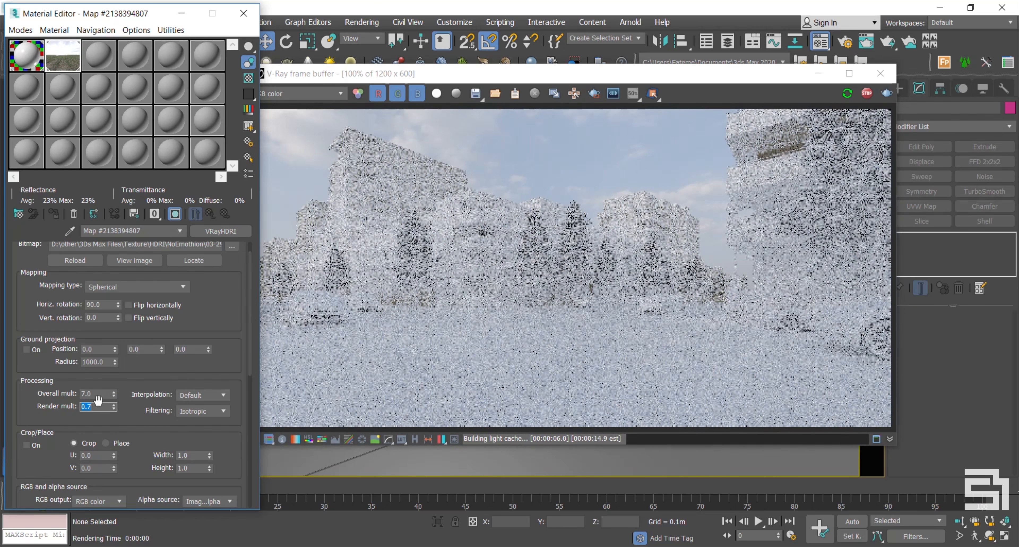
left_click_drag(38, 407, 40, 405)
left_click(590, 290)
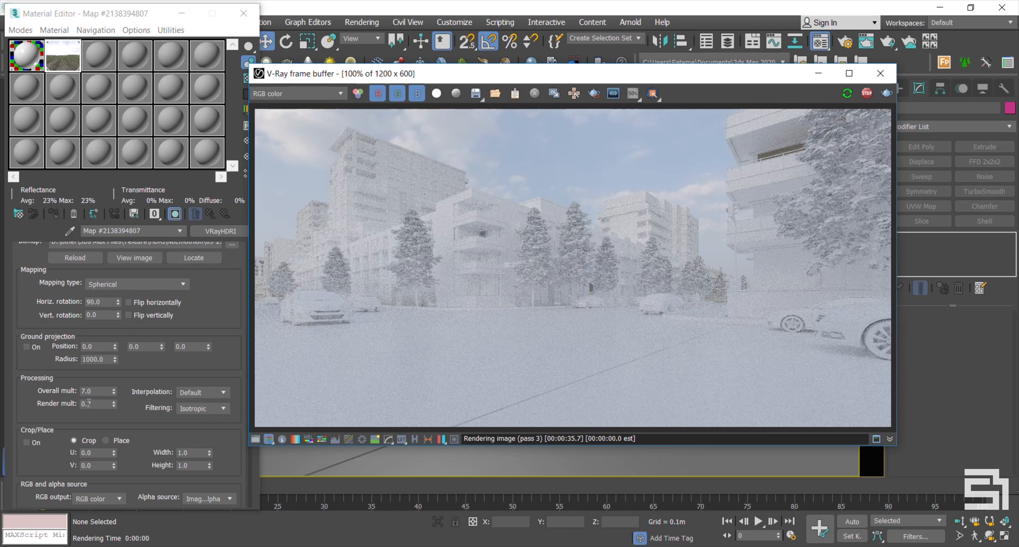
- Set the HDRI map's render multiplier to 0.5 and its color space inverse gamma to 0.65
double_click(88, 403)
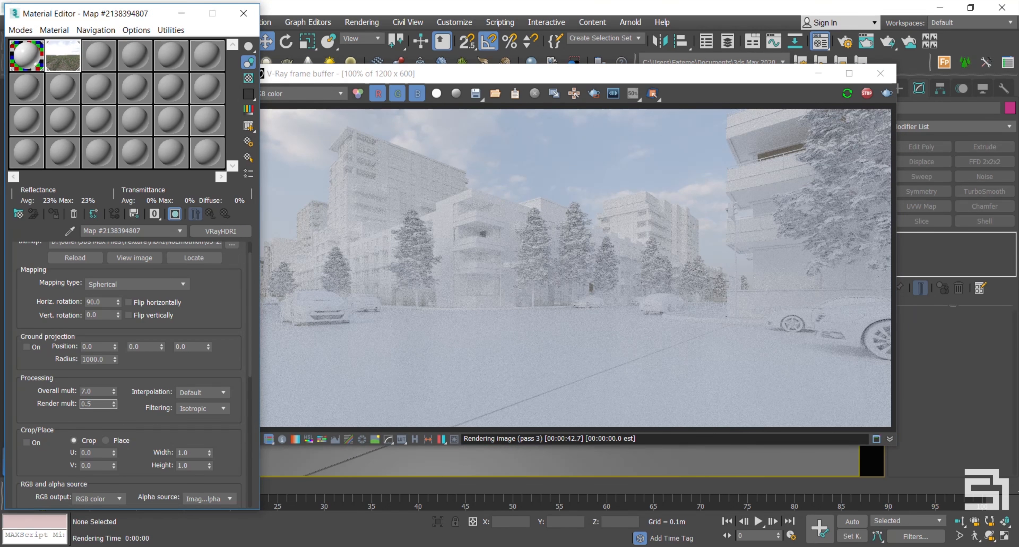
key("Return")
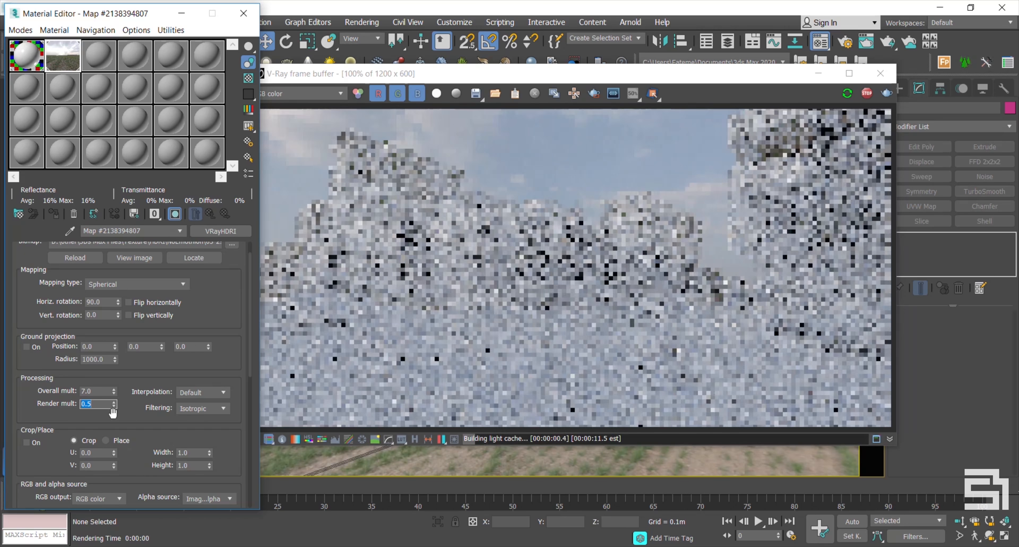
left_click_drag(135, 421, 148, 330)
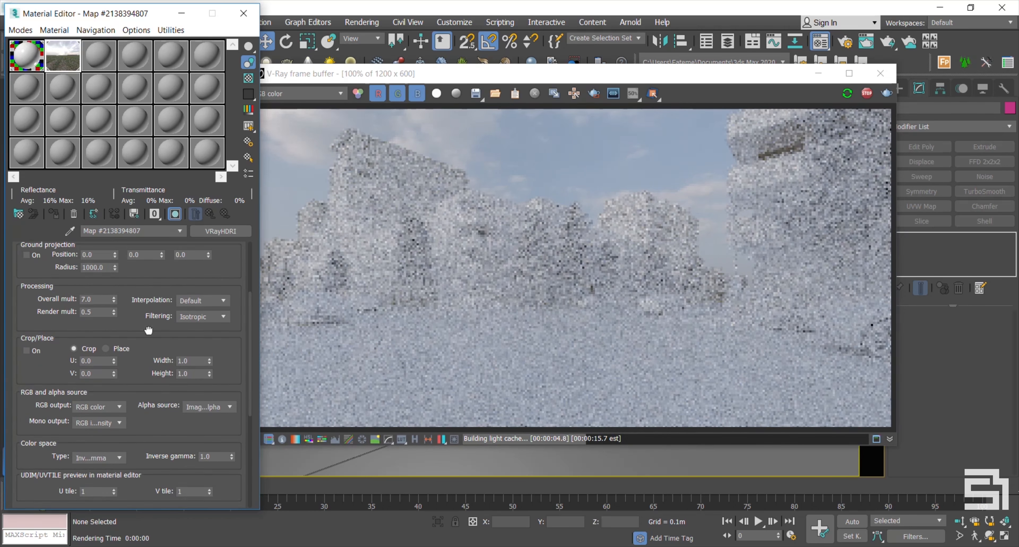
scroll(146, 360, "down", 3)
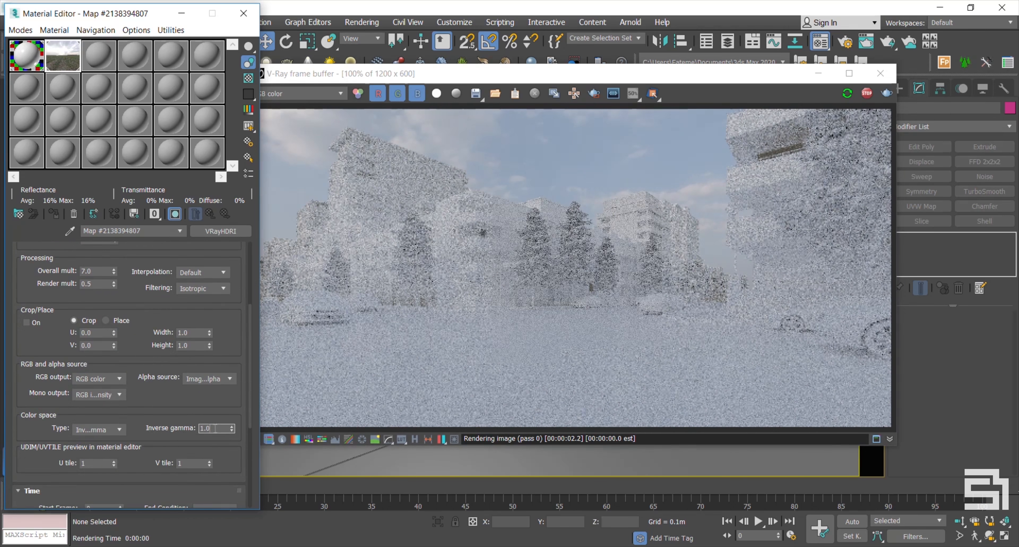
left_click_drag(212, 429, 181, 428)
scroll(183, 425, "down", 2)
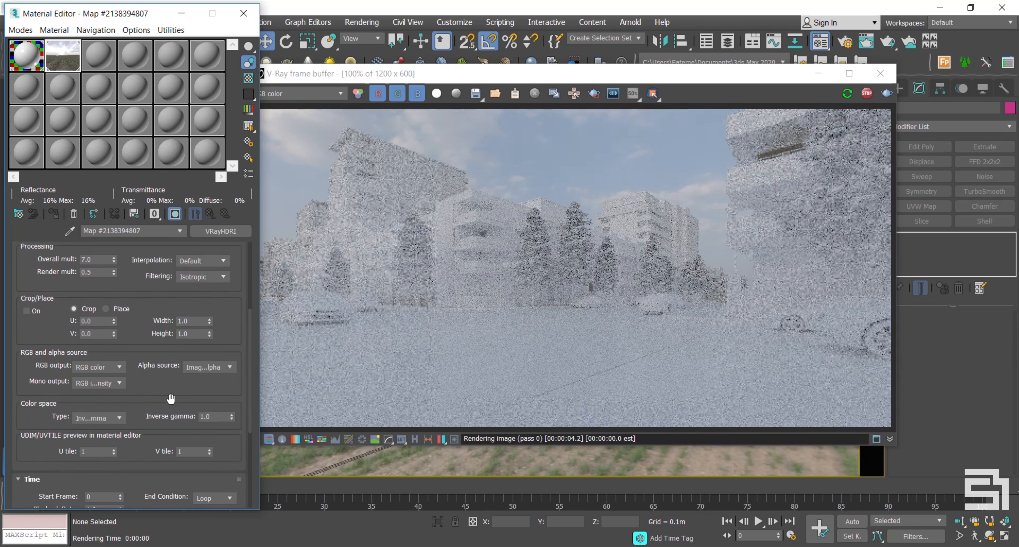
left_click_drag(216, 417, 193, 417)
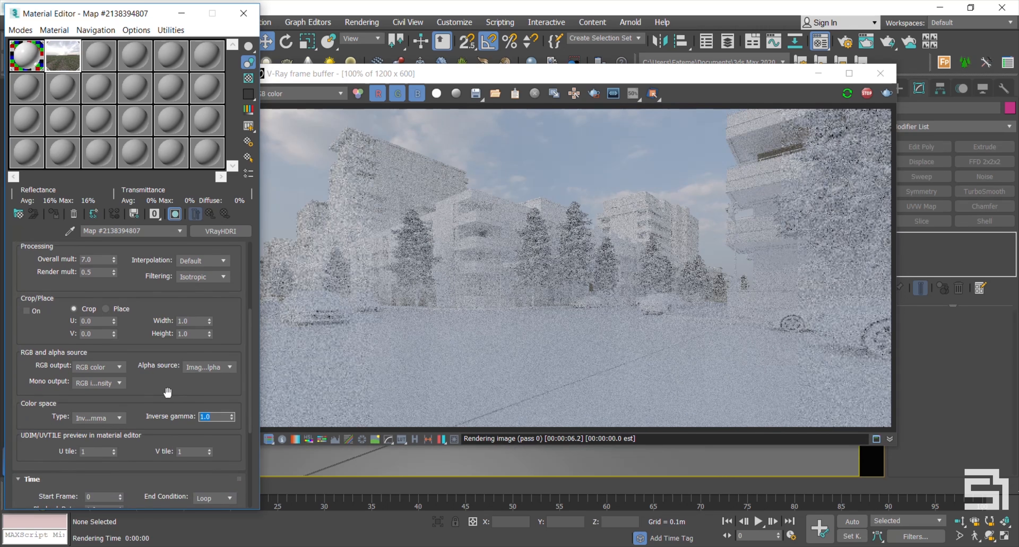
type("0.65")
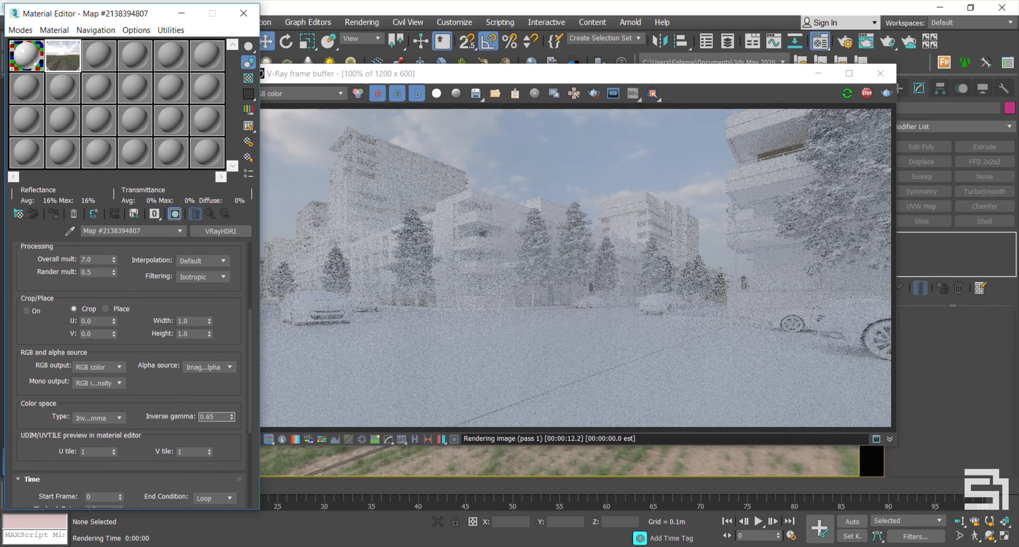
key("Return")
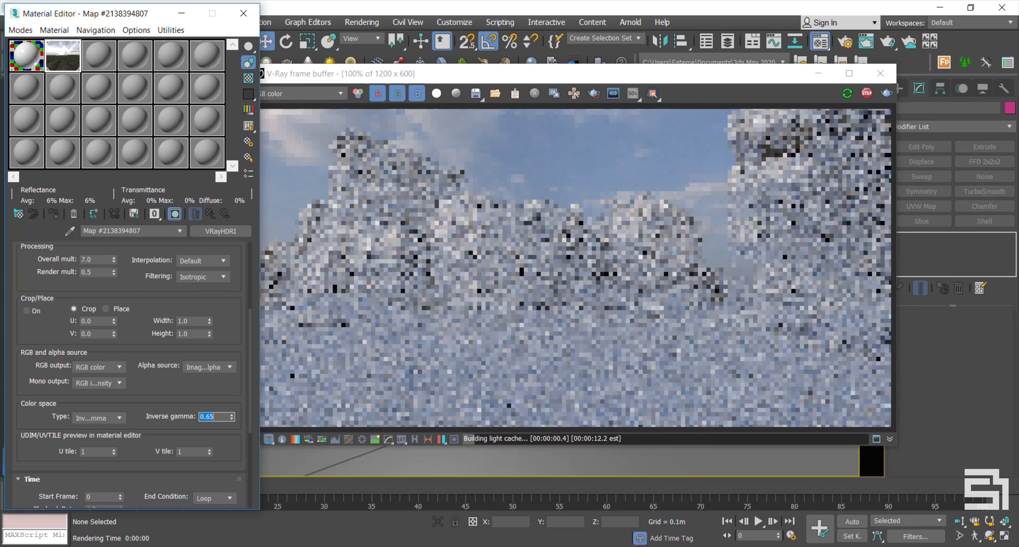
left_click_drag(198, 399, 198, 393)
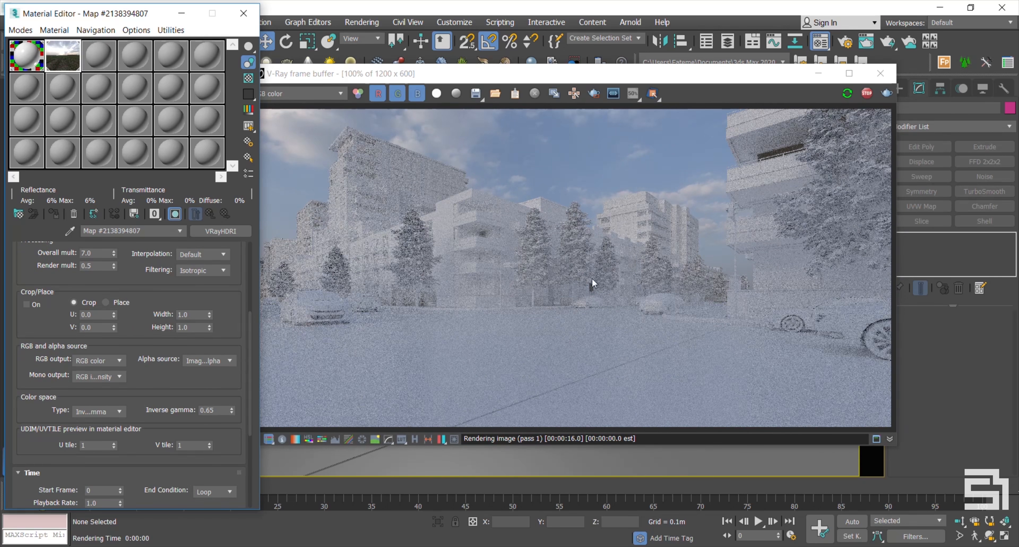
- Set the HDRI map's inverse gamma to 0.5 and inspect the parked cars' shadows in the render up close
double_click(217, 409)
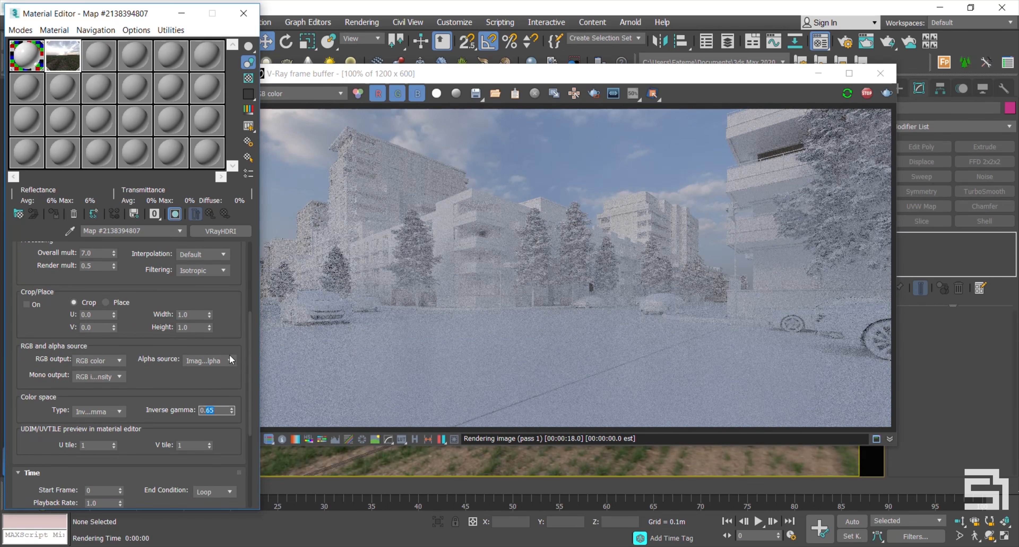
key("Return")
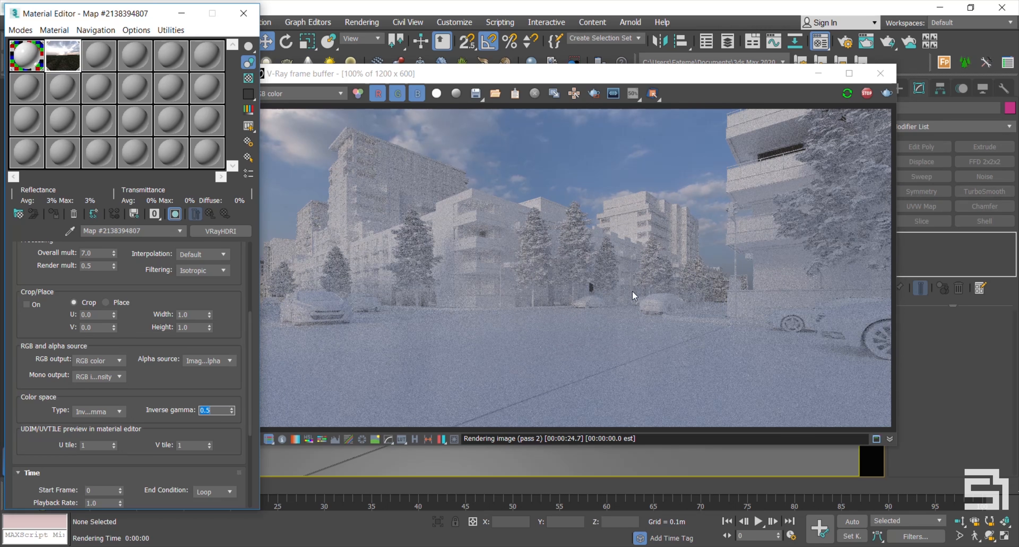
scroll(854, 338, "up", 1)
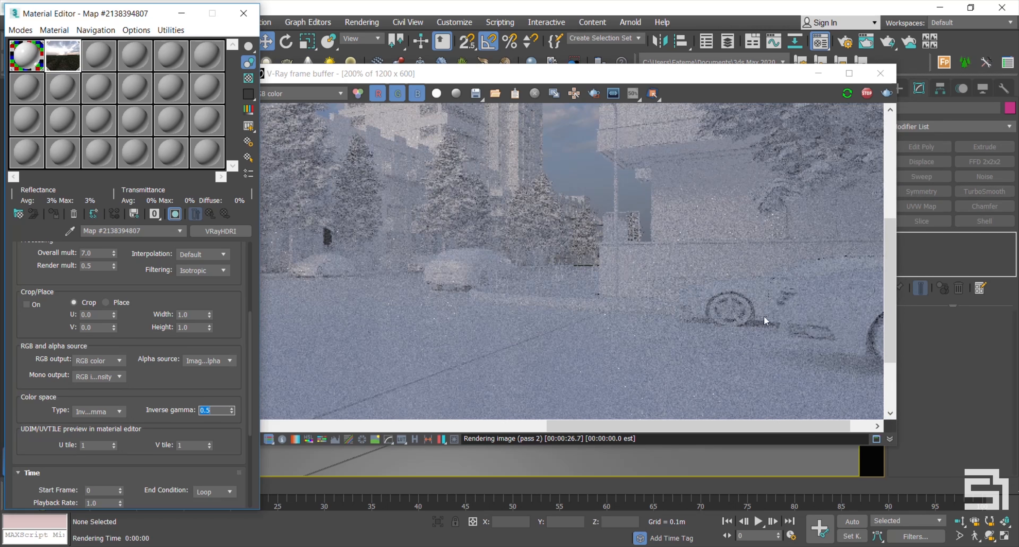
scroll(722, 305, "down", 1)
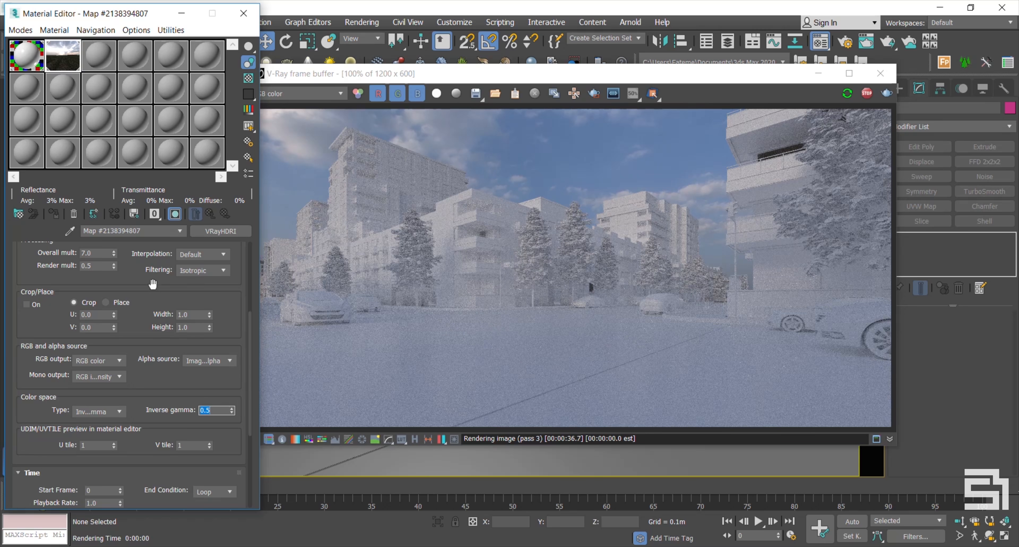
- Set the HDRI map's overall multiplier to 7.5 and its render multiplier to 0.4
scroll(152, 284, "up", 5)
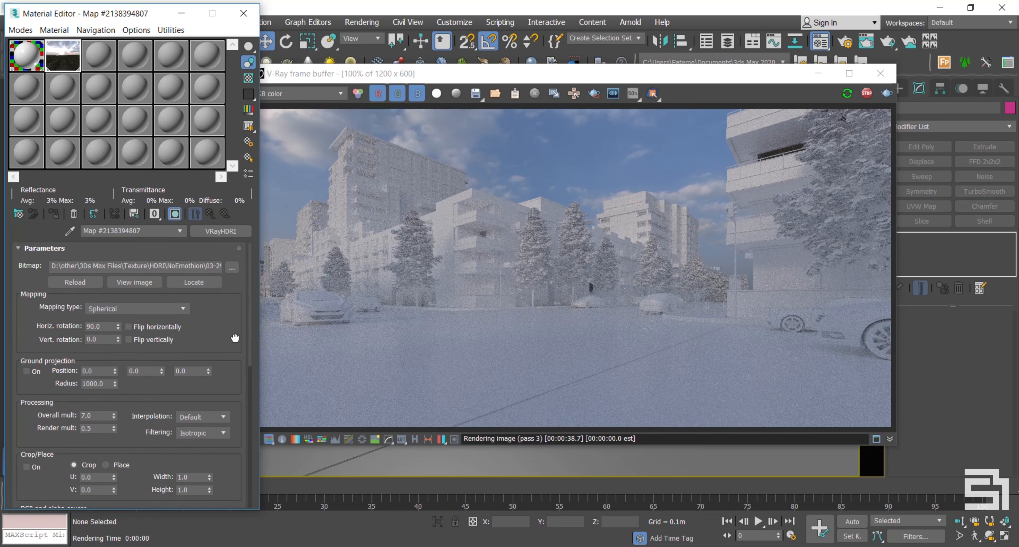
double_click(95, 415)
type("7.5")
key("Return")
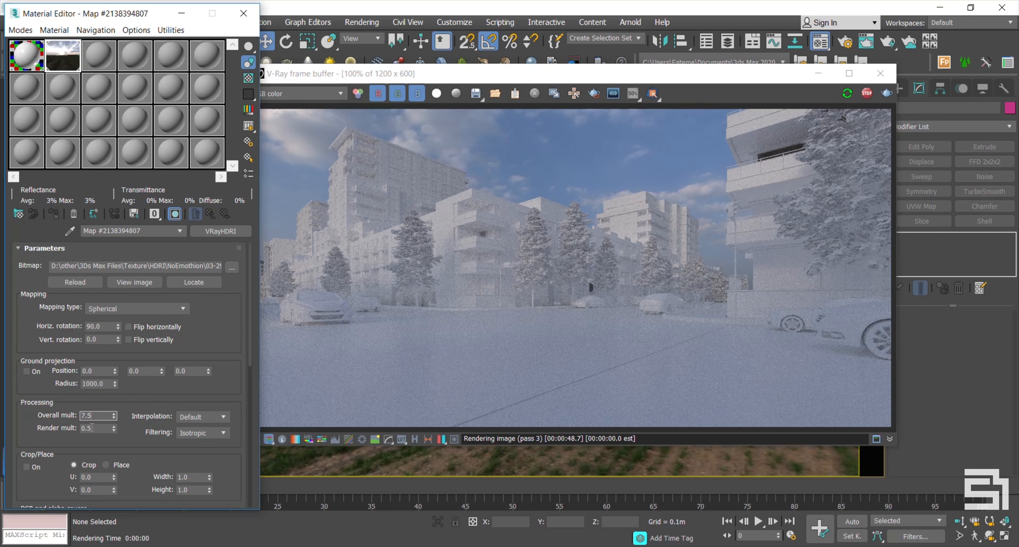
left_click(92, 428)
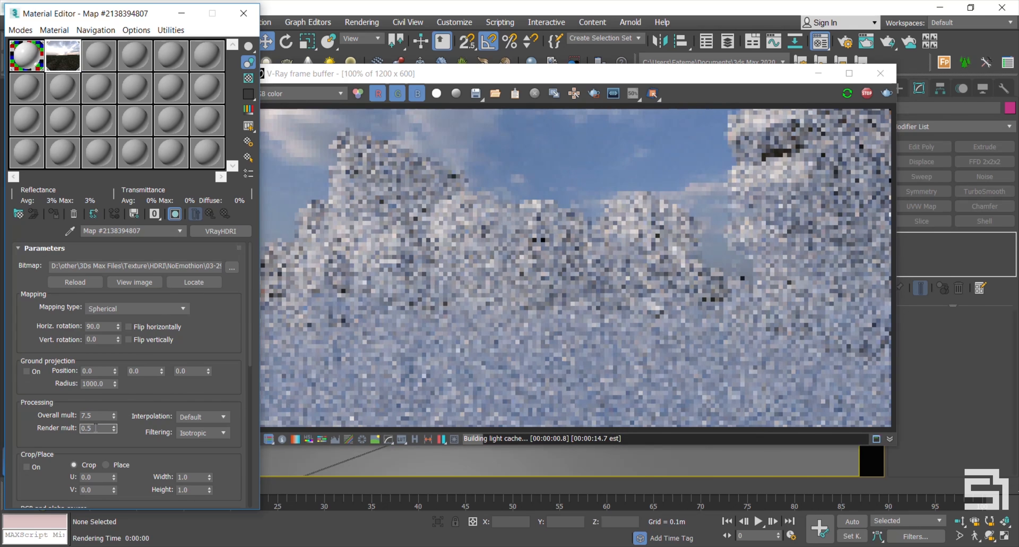
double_click(94, 429)
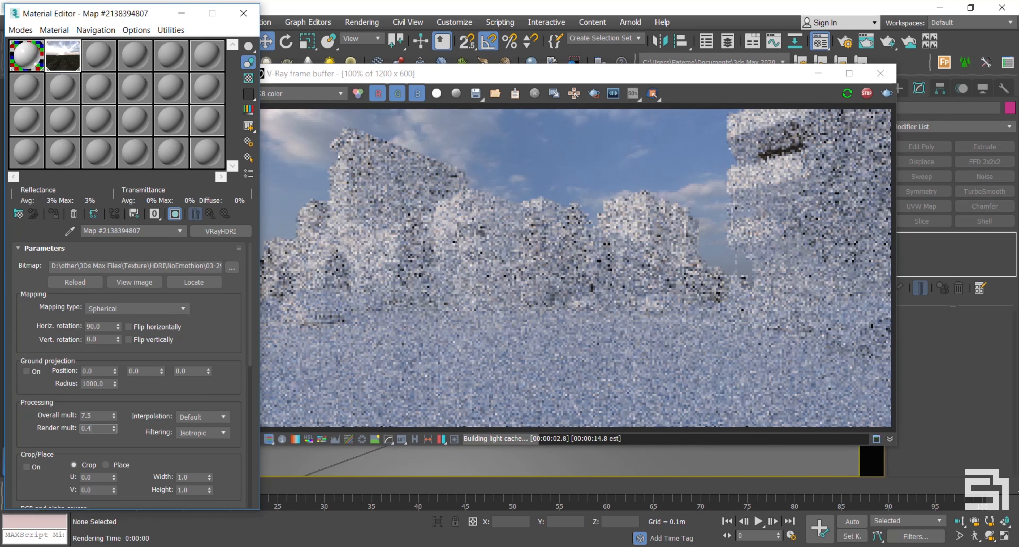
type("4")
key("Return")
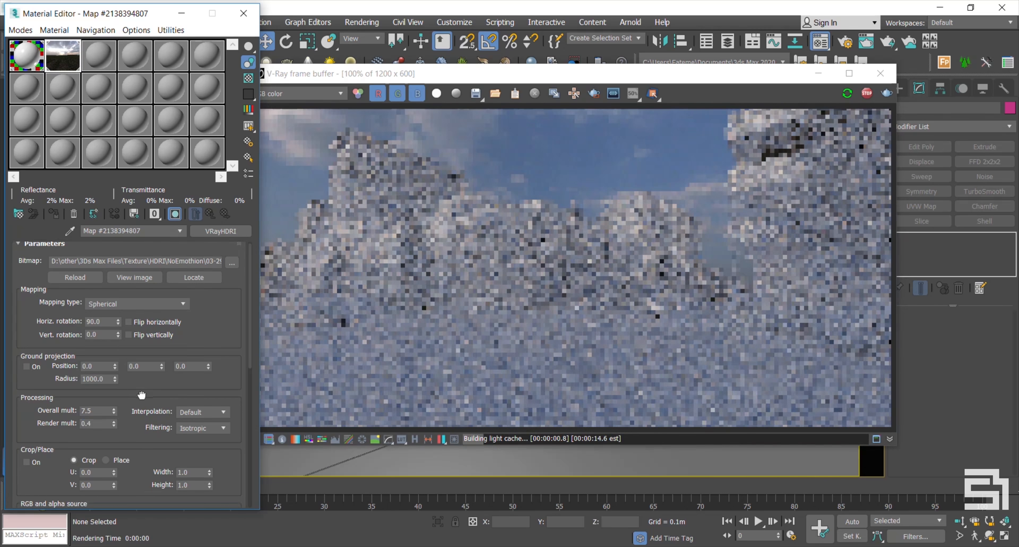
left_click(604, 298)
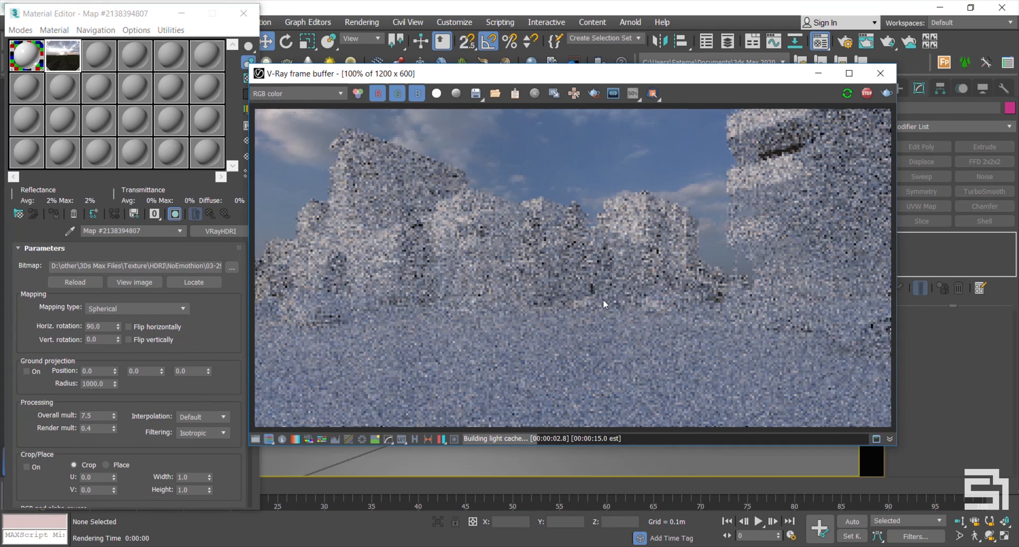
- Look through the HDRI map's remaining parameters and interpolation options, and set its overall multiplier to 8
left_click_drag(169, 397, 174, 184)
left_click_drag(146, 334, 125, 499)
left_click(203, 418)
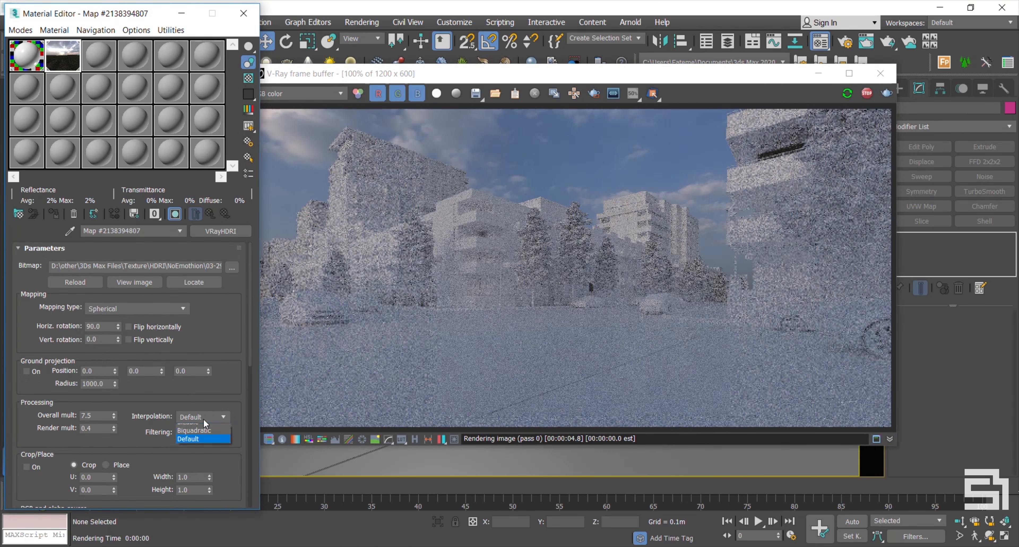
left_click(147, 382)
double_click(95, 415)
type("8")
key("Return")
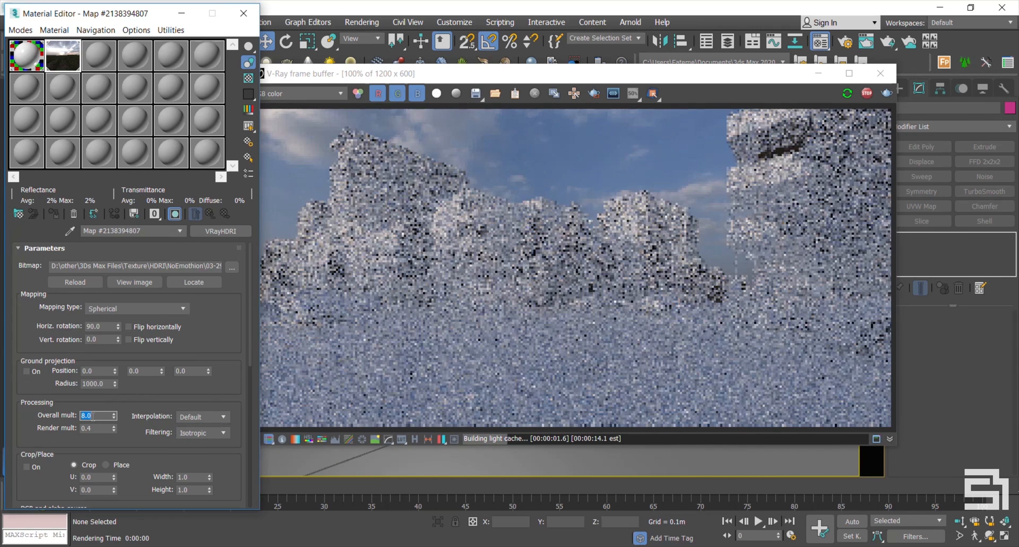
- Set the HDRI map's overall multiplier to 8.5 and its color space inverse gamma to 0.4
type("8.5")
key("Return")
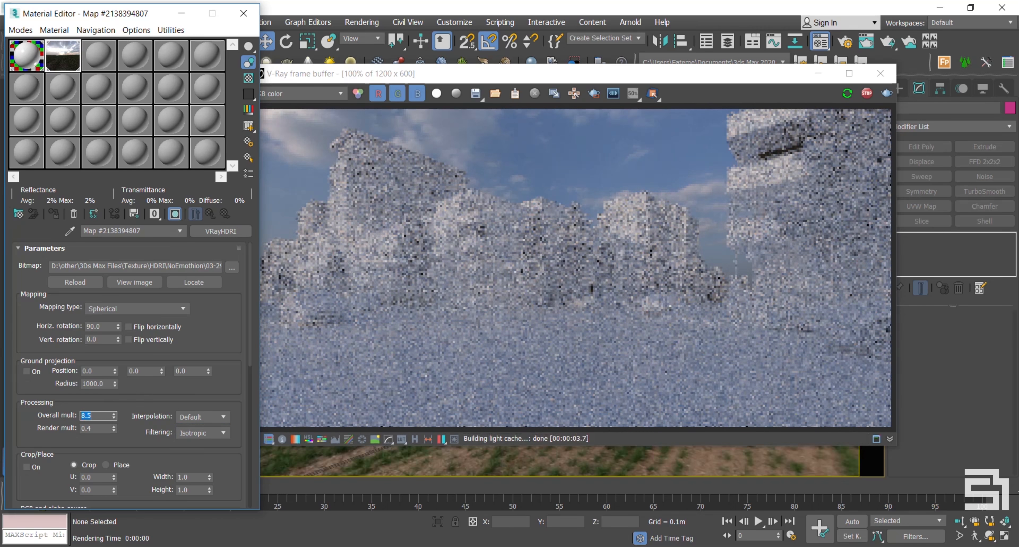
left_click(152, 405)
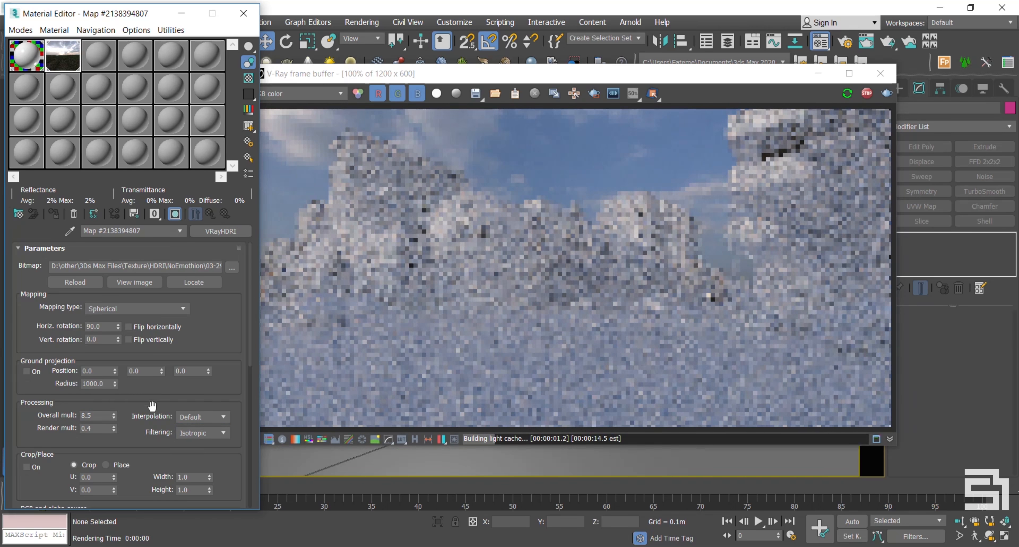
scroll(166, 398, "down", 5)
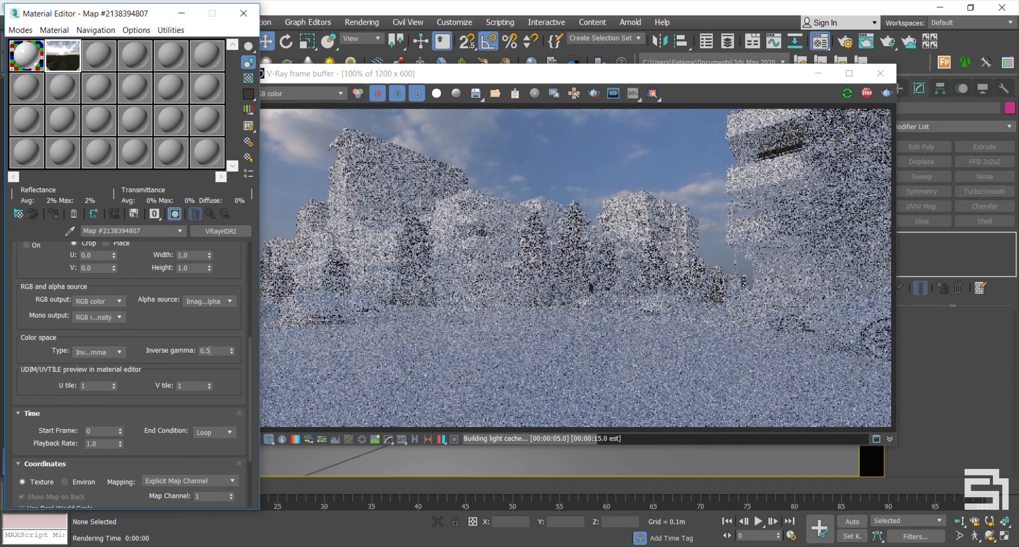
left_click(208, 350)
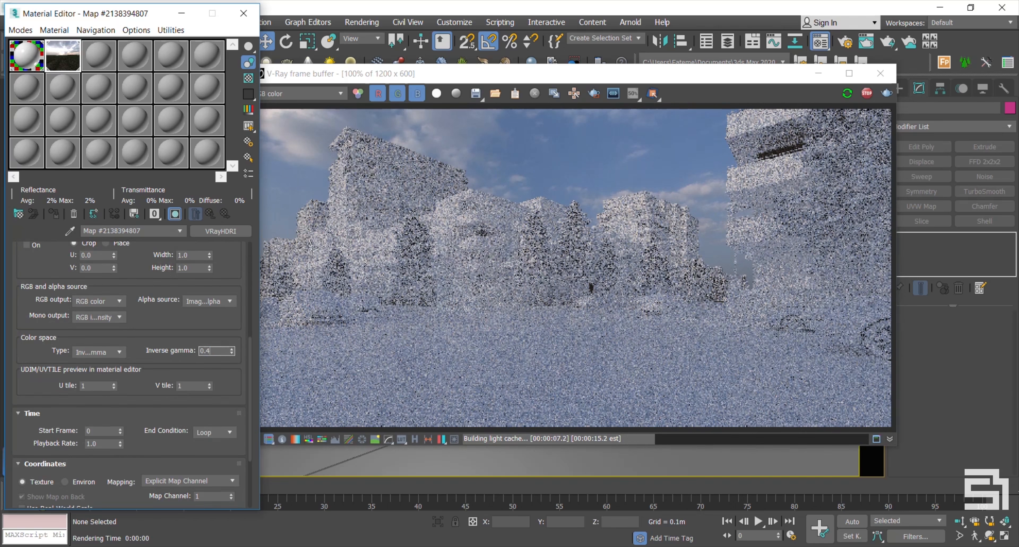
type("0.4")
key("Return")
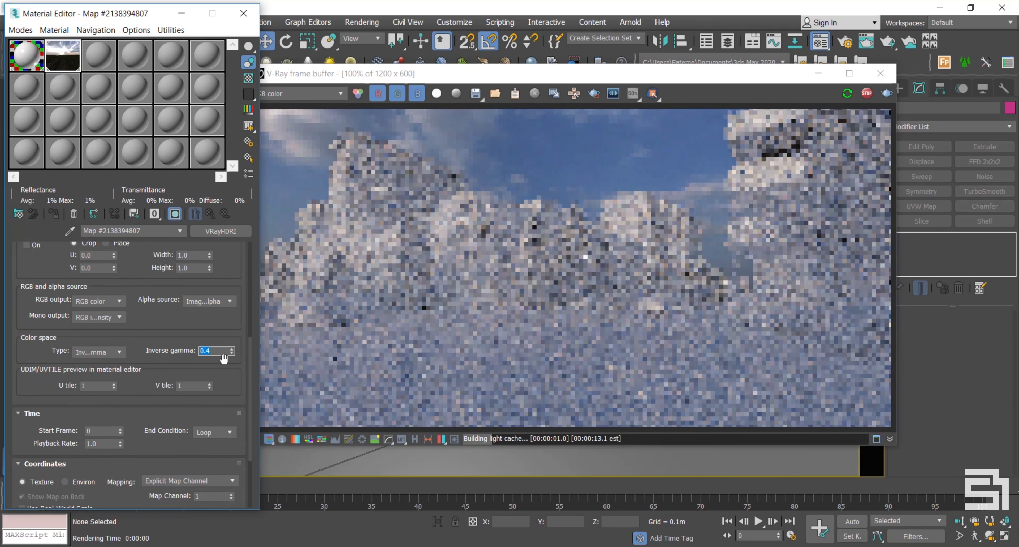
- Review the HDRI map's processing and color space values, and inspect the parked car and its shadow in the render up close
scroll(216, 382, "up", 1)
scroll(190, 391, "up", 6)
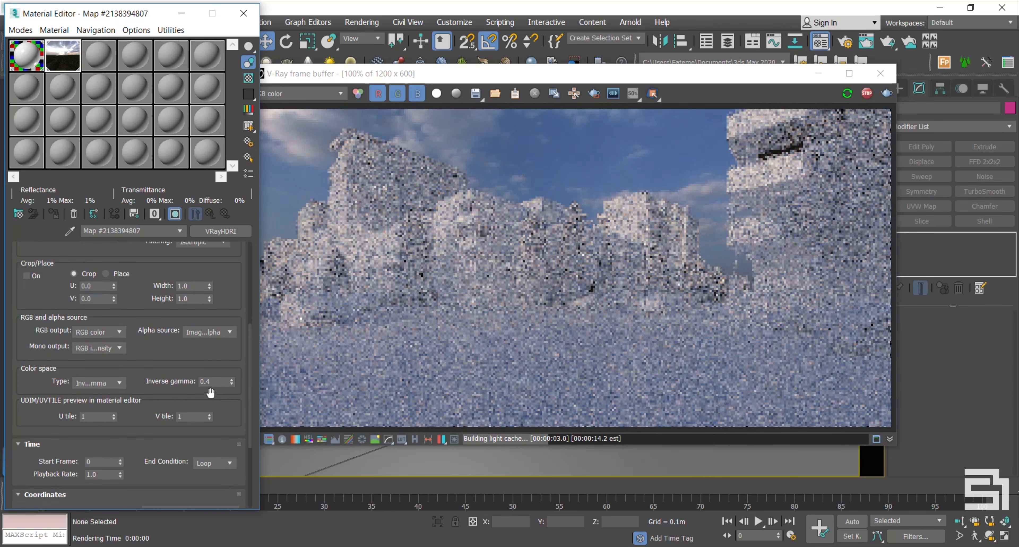
scroll(161, 397, "up", 9)
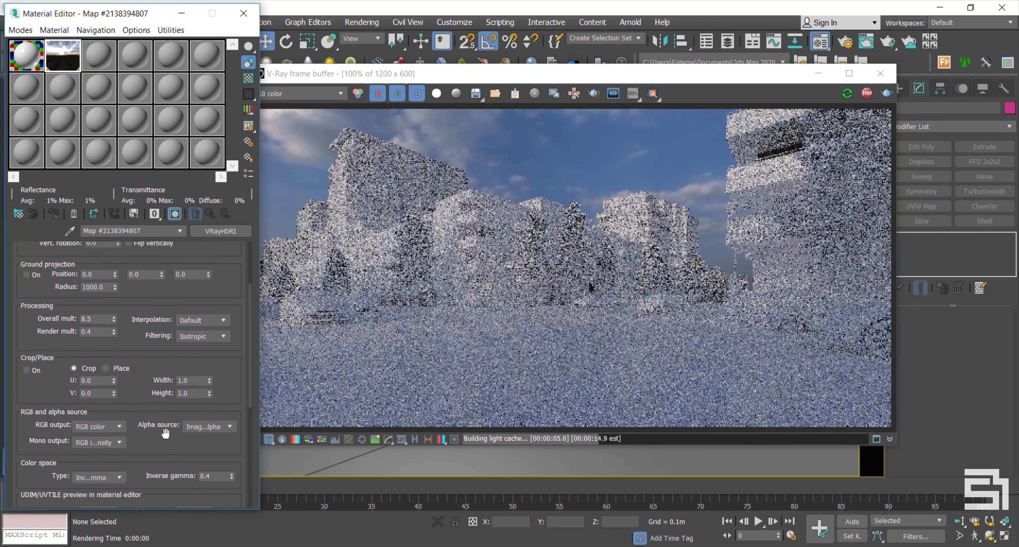
left_click_drag(162, 347, 162, 327)
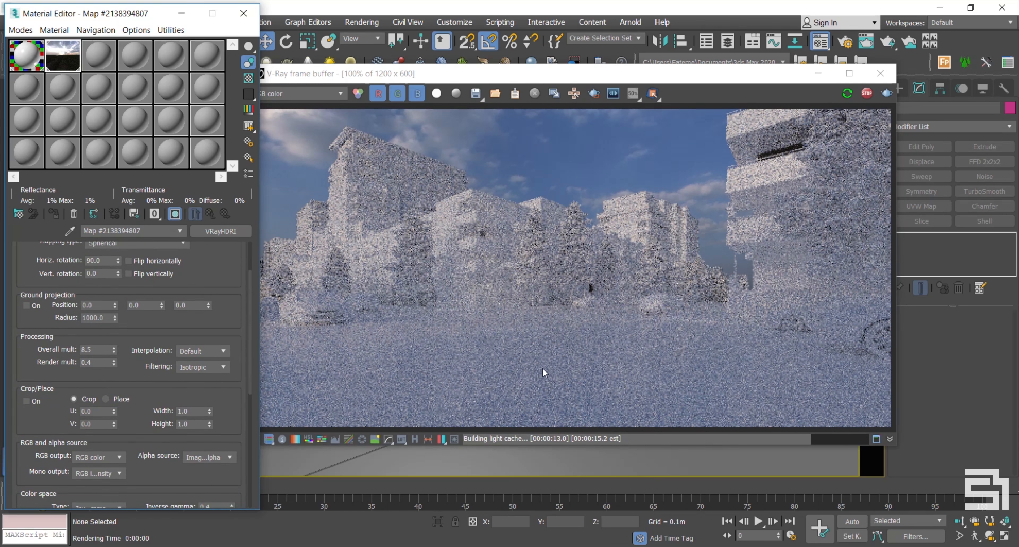
left_click_drag(184, 391, 188, 360)
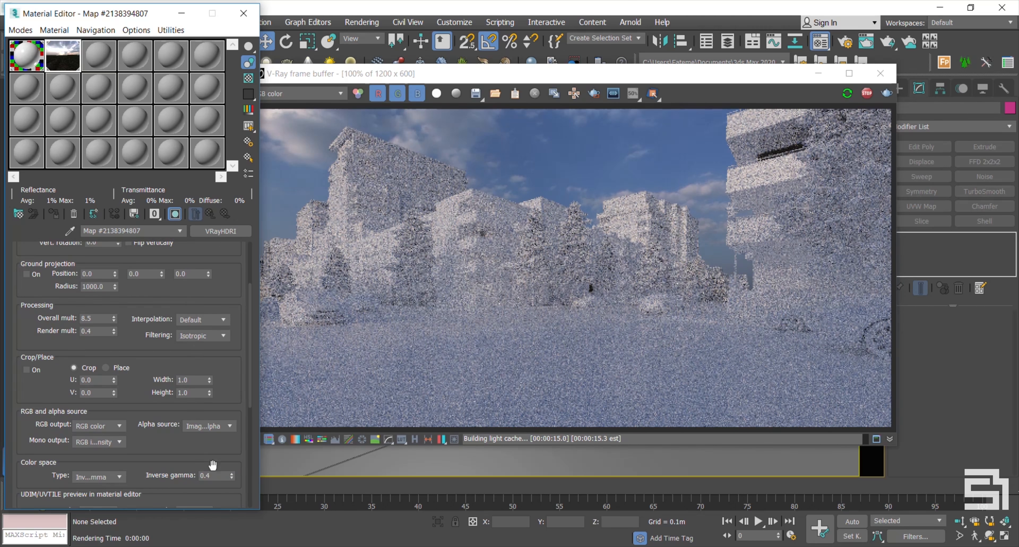
left_click_drag(177, 461, 183, 425)
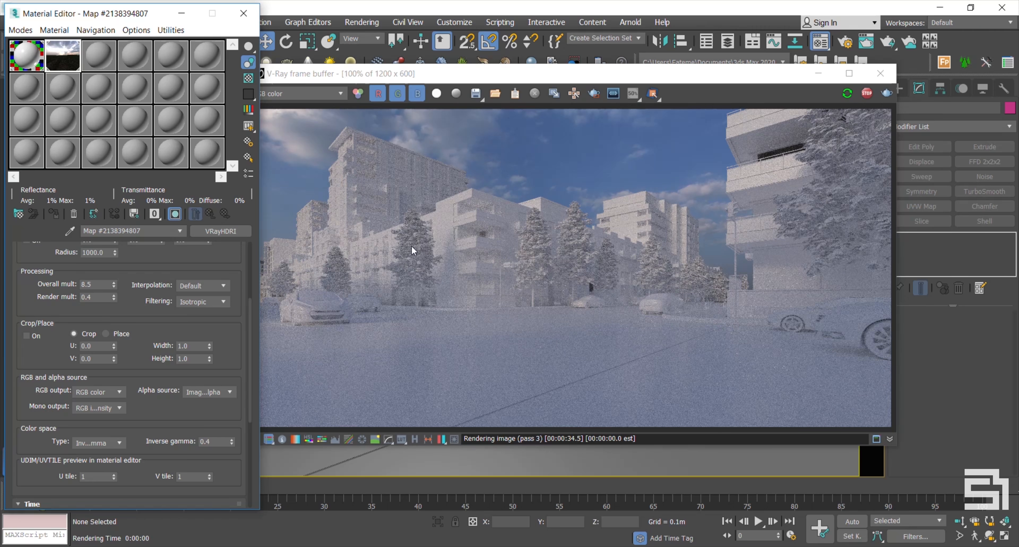
scroll(297, 313, "up", 1)
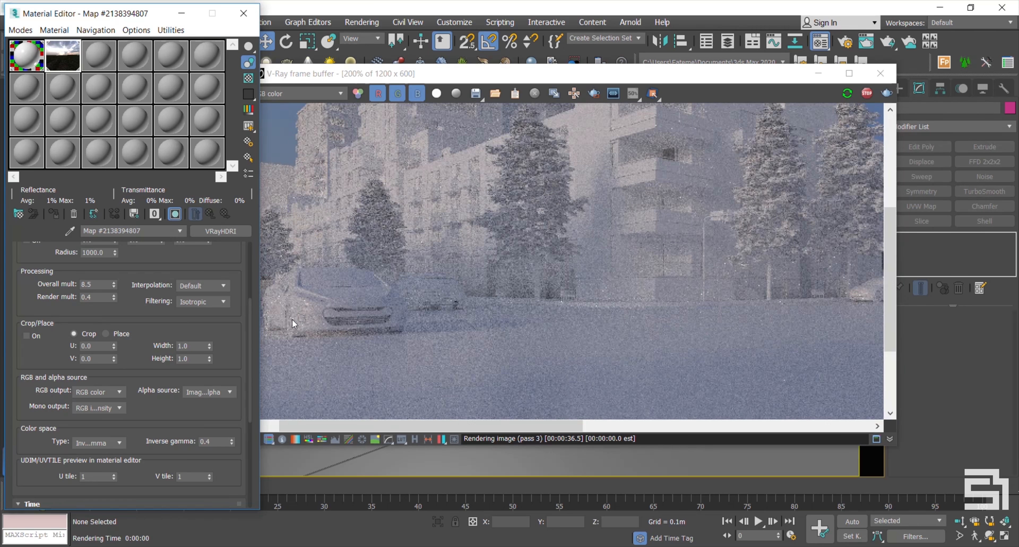
scroll(293, 319, "up", 1)
left_click_drag(392, 426, 364, 426)
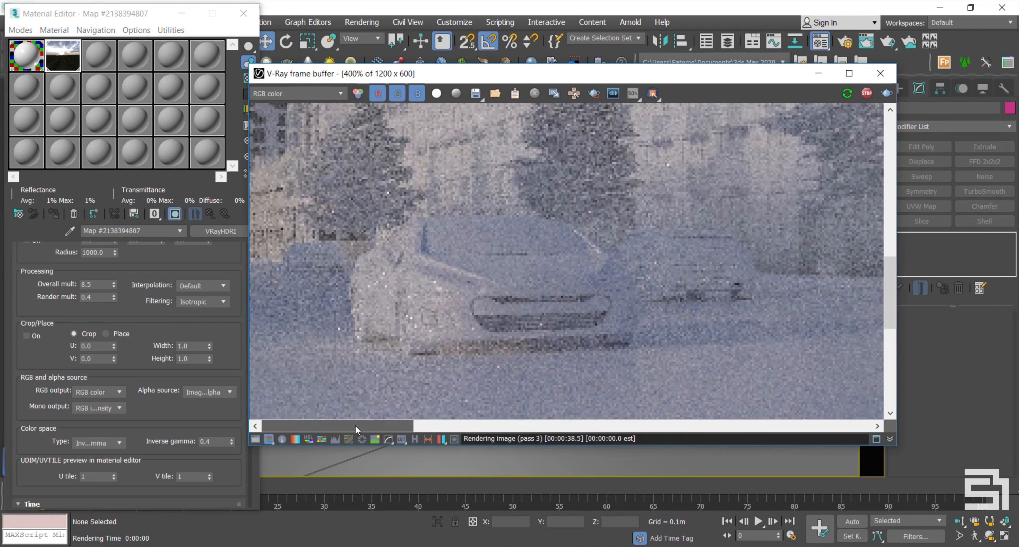
scroll(422, 292, "down", 1)
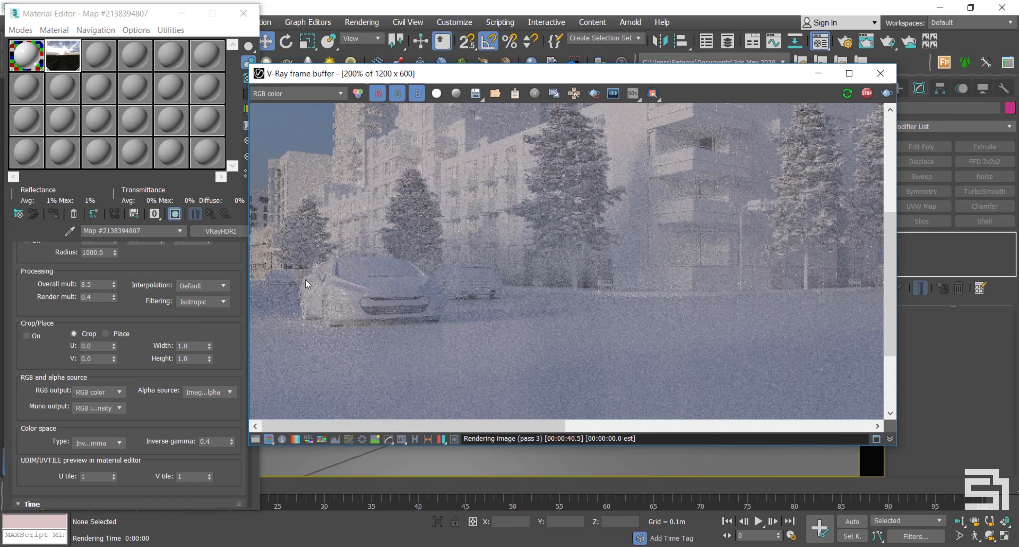
scroll(338, 287, "down", 1)
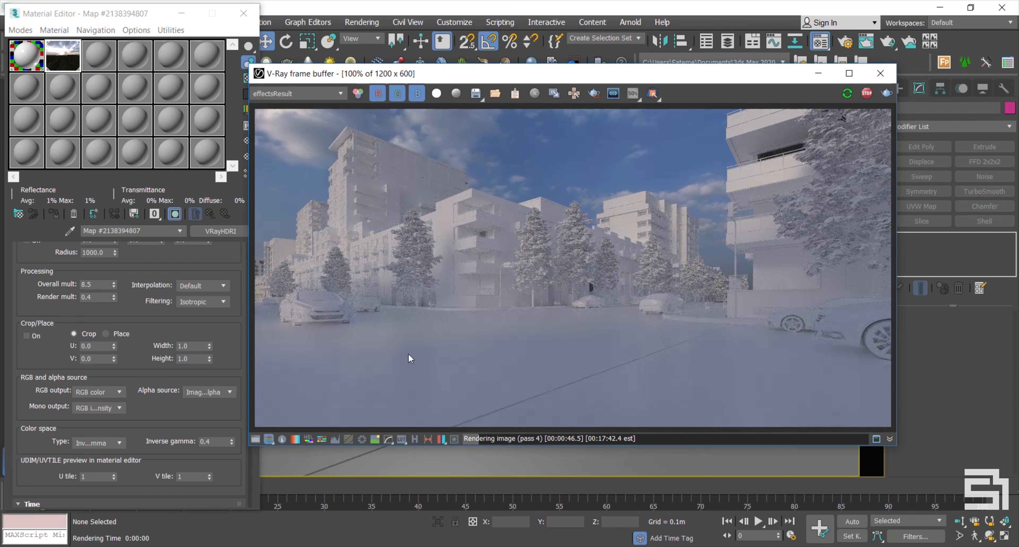
- Set the HDRI map's overall multiplier to 9.3 and check the updated render against the color space settings
left_click_drag(233, 327, 208, 449)
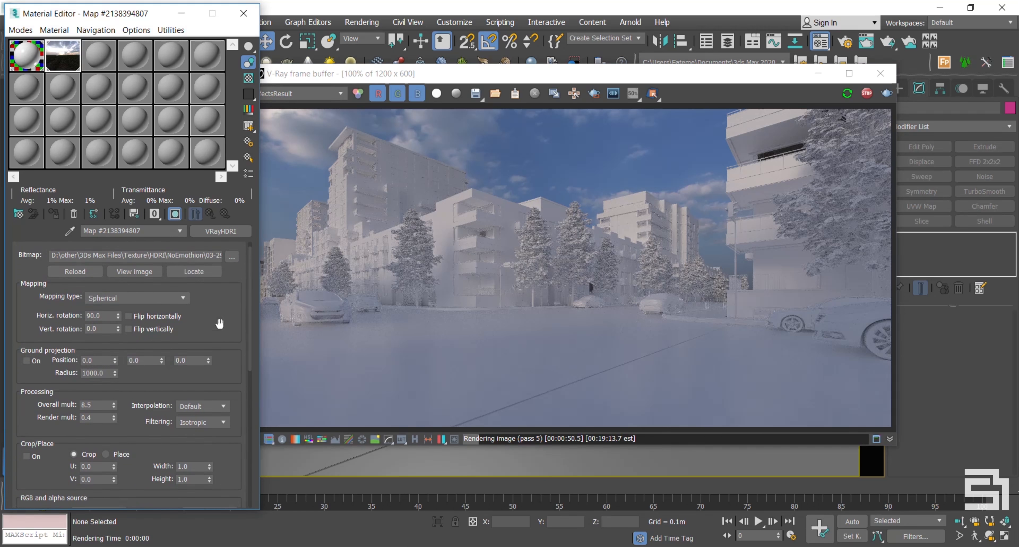
left_click_drag(234, 292, 233, 353)
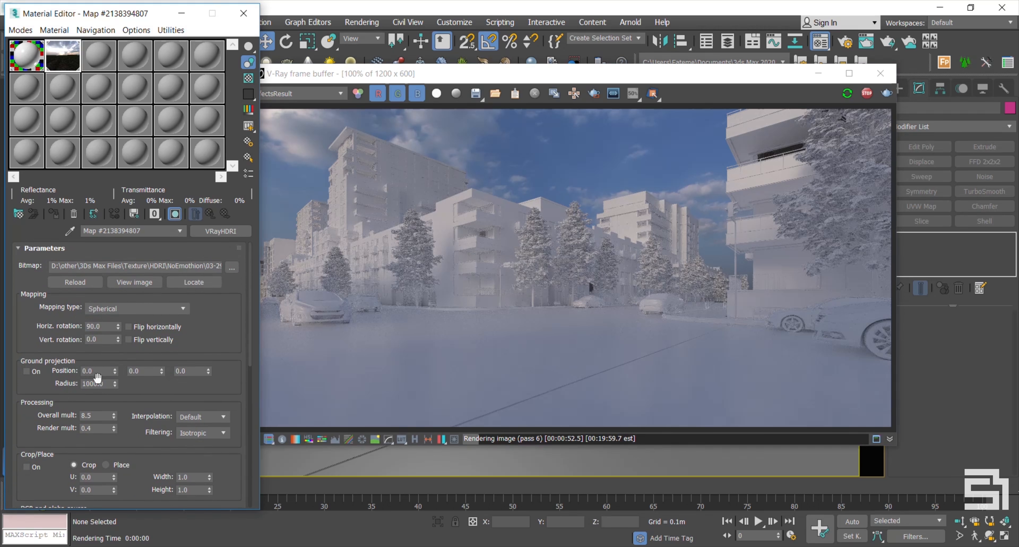
double_click(99, 415)
type("9.3")
key("Return")
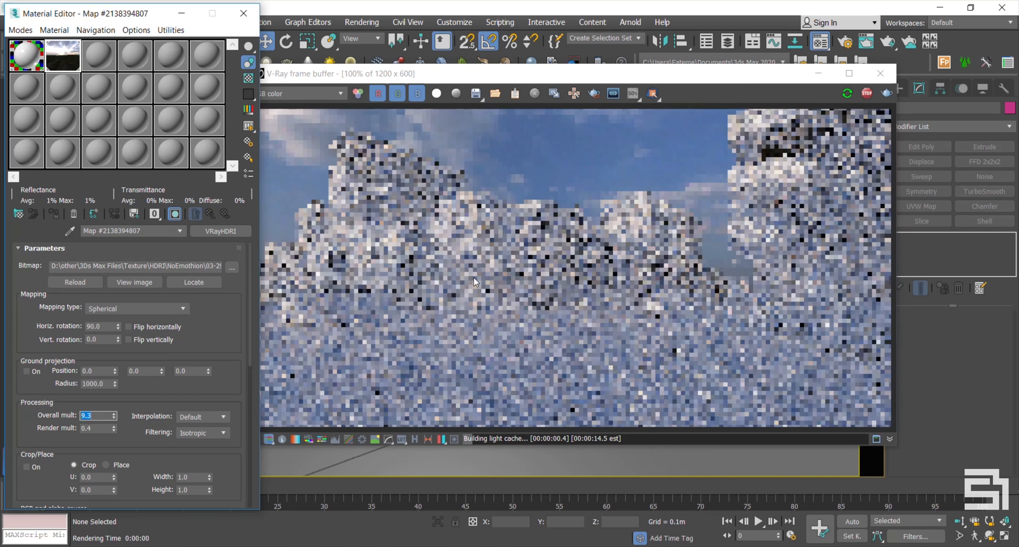
left_click_drag(213, 338, 214, 335)
left_click_drag(470, 76, 484, 72)
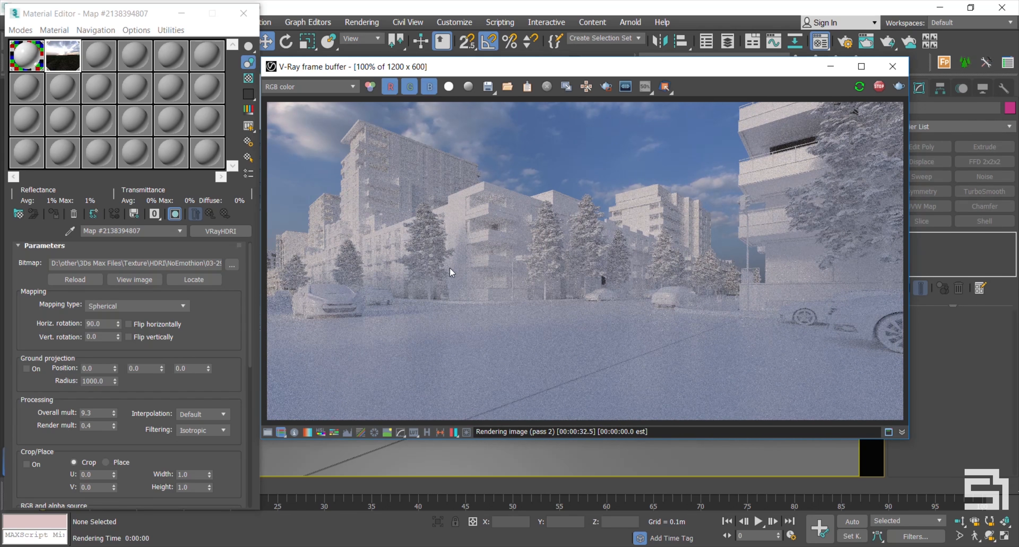
left_click_drag(476, 66, 466, 59)
left_click_drag(168, 395, 172, 170)
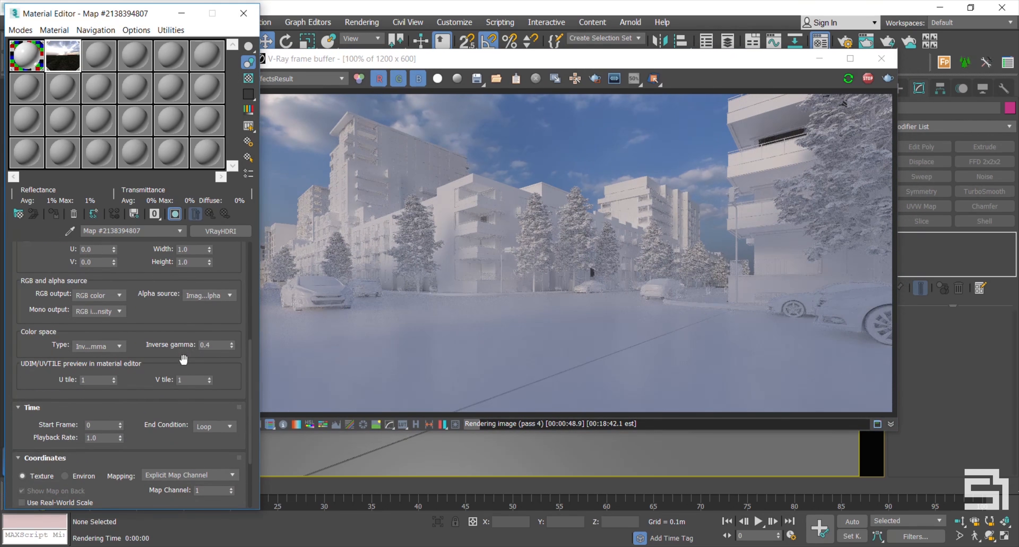
left_click_drag(183, 359, 182, 372)
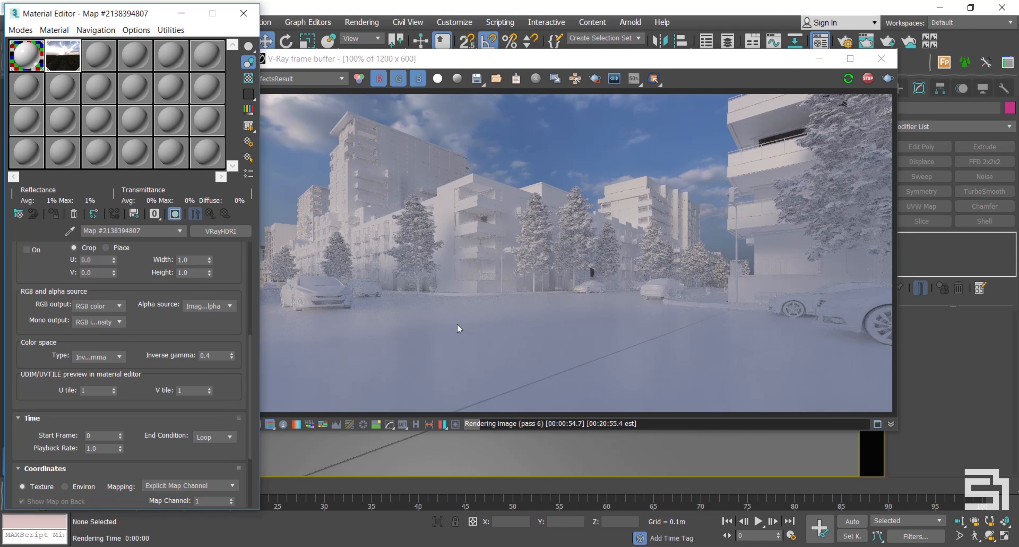
- Show the frame buffer's color corrections, make room for them, and enable White Balance with its settings expanded
left_click_drag(537, 60, 549, 39)
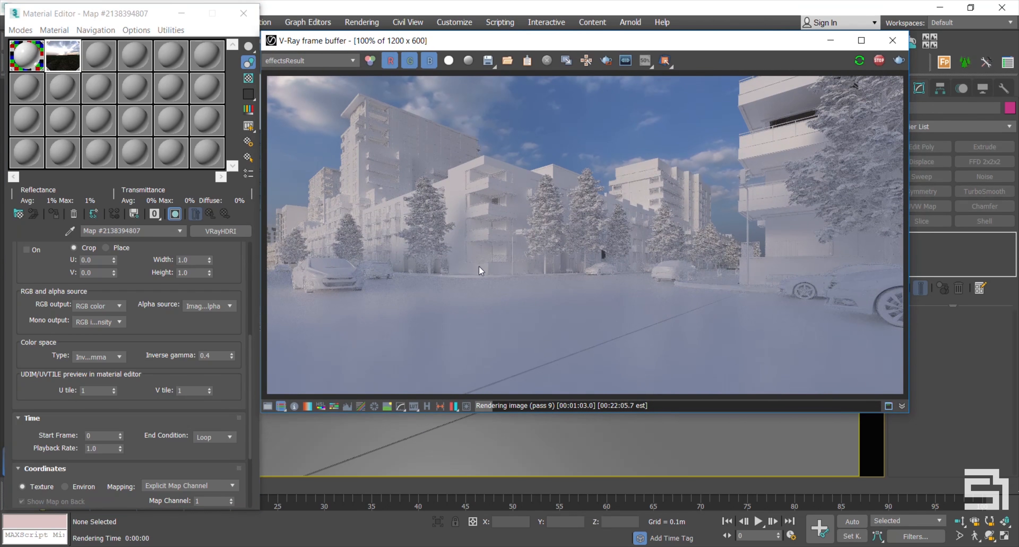
left_click(268, 406)
left_click_drag(717, 40, 607, 50)
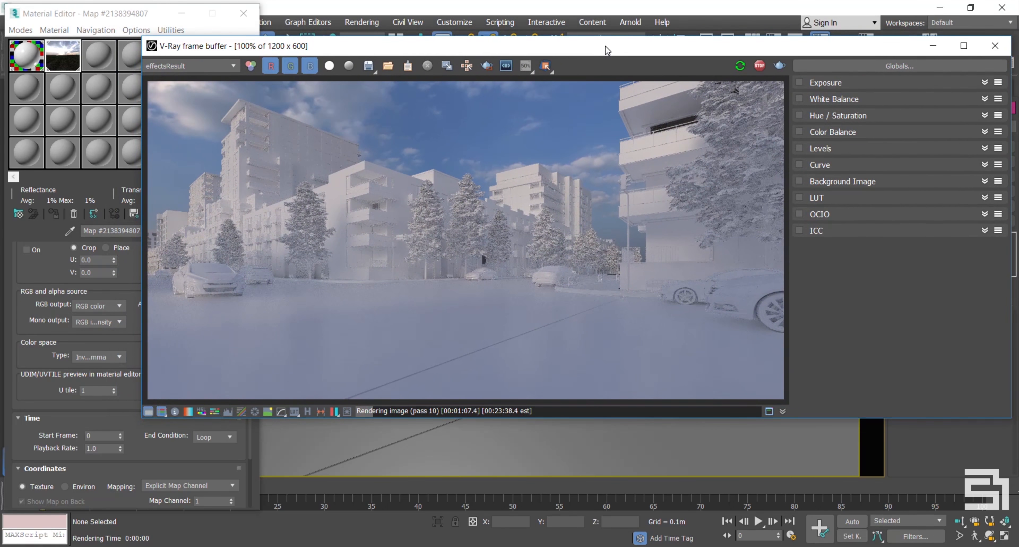
left_click(800, 98)
left_click(838, 104)
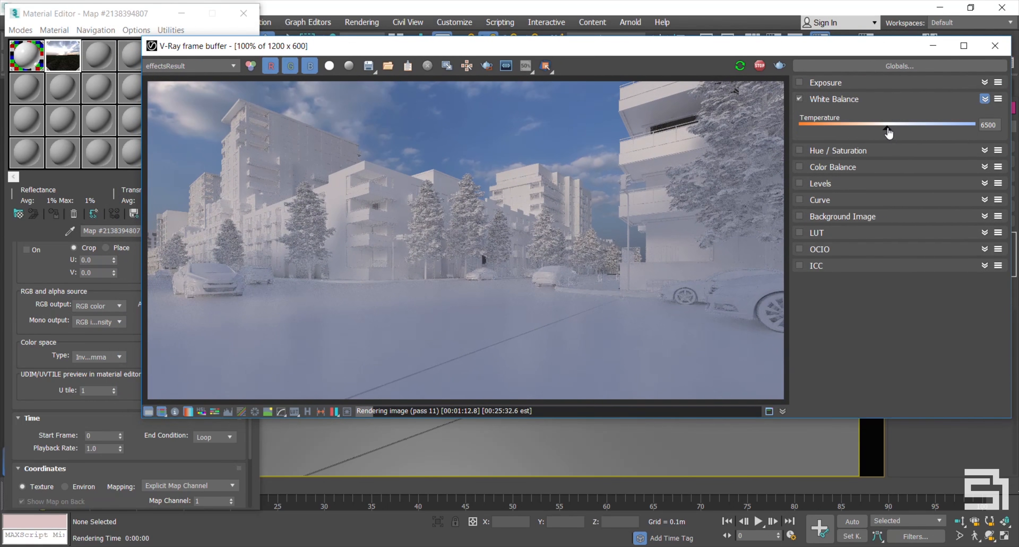
- Warm the render by raising the White Balance temperature past 6952, checking the parked car up close
left_click_drag(891, 128, 899, 127)
scroll(203, 322, "up", 1)
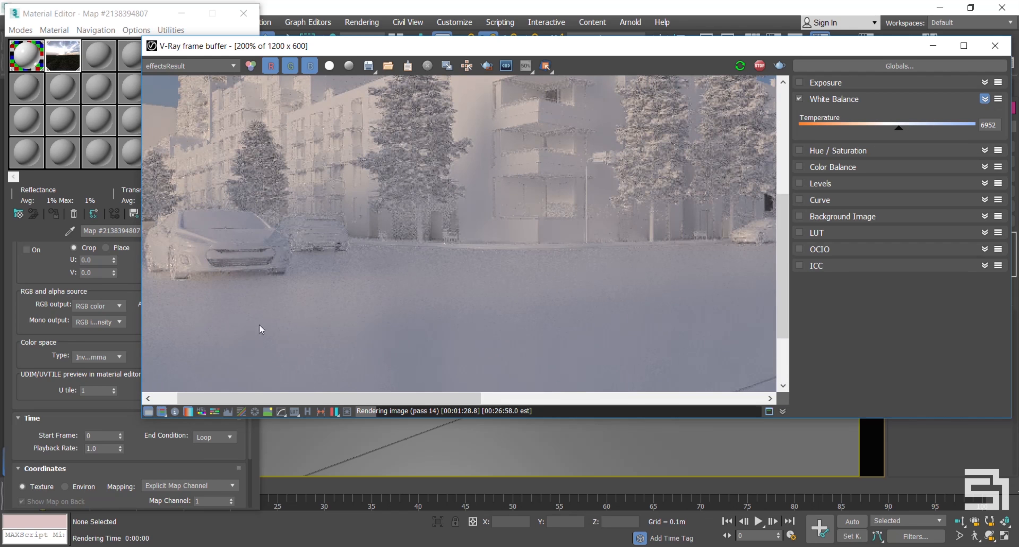
scroll(332, 334, "down", 1)
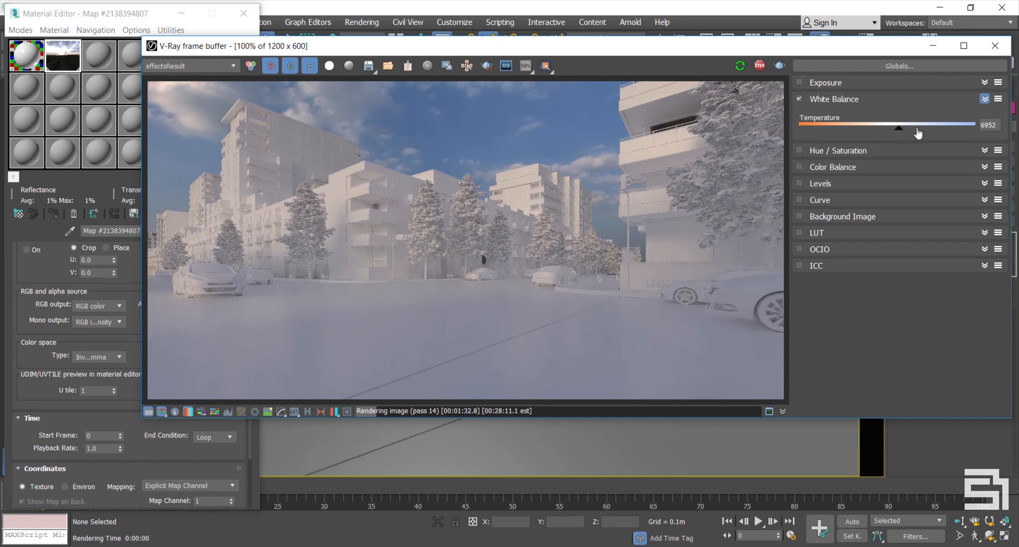
double_click(995, 124)
type("7")
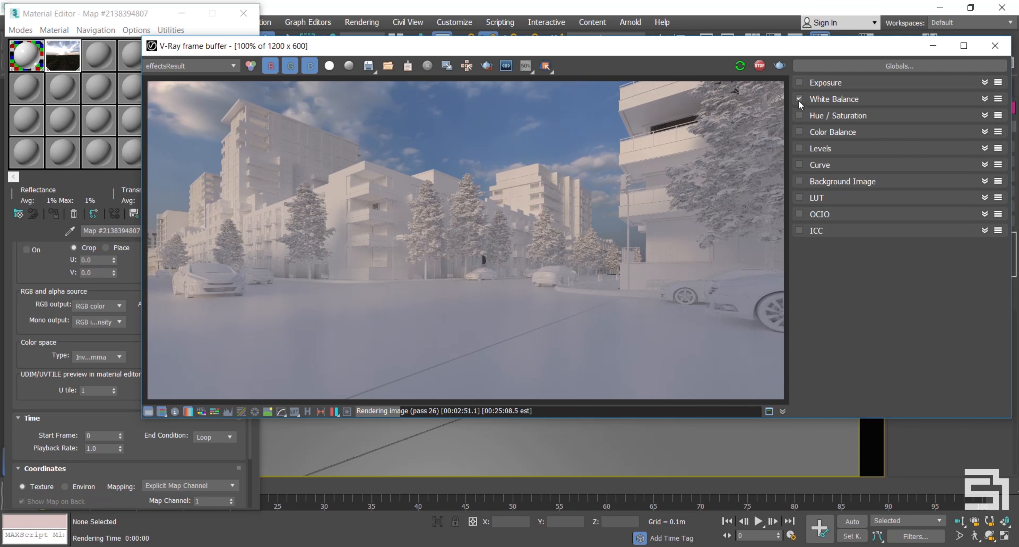
- Enable the Exposure correction and raise its contrast to about 0.2
left_click(799, 82)
left_click(828, 84)
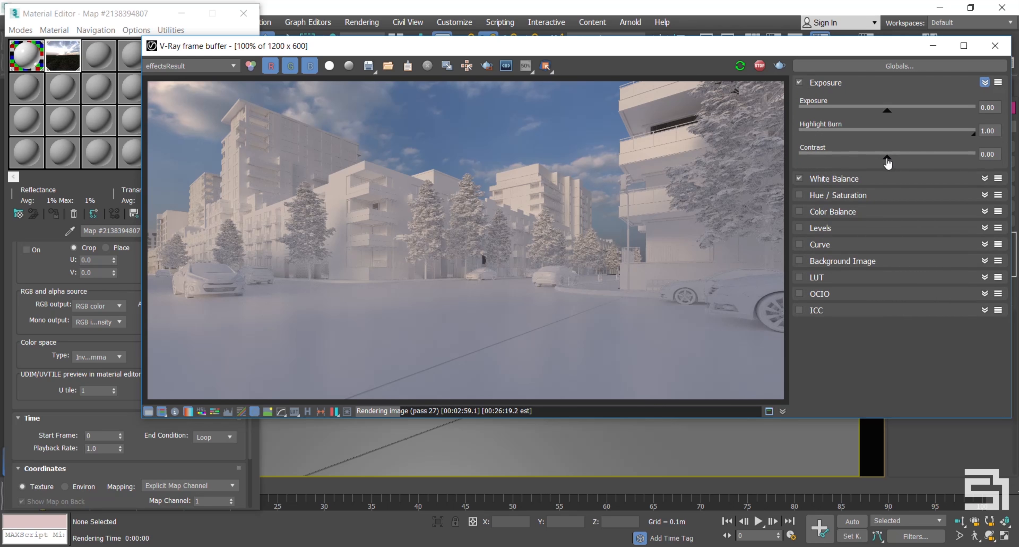
left_click_drag(888, 163, 910, 159)
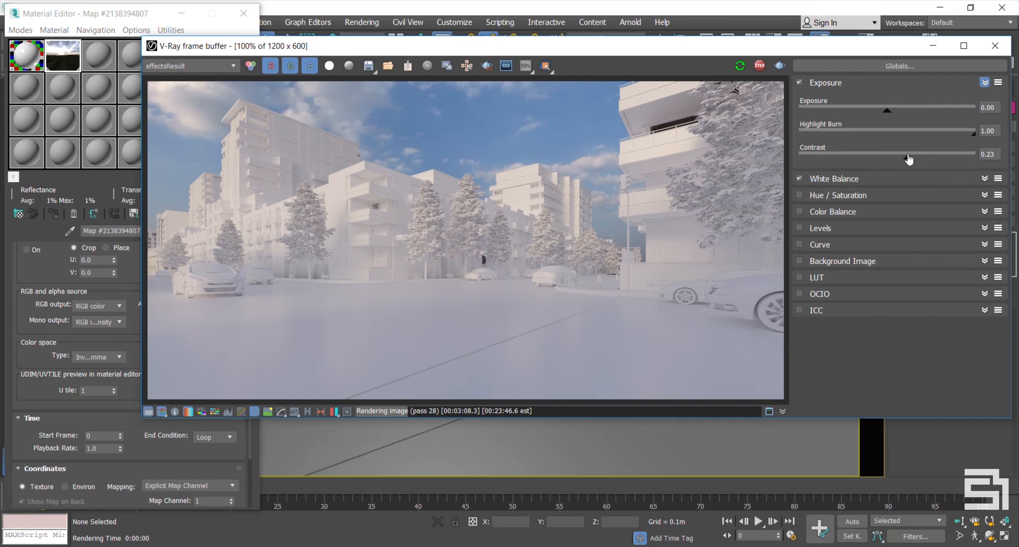
left_click_drag(992, 154, 1004, 153)
type("0")
left_click_drag(888, 113, 891, 121)
left_click_drag(988, 156, 1003, 154)
key("Return")
left_click(831, 89)
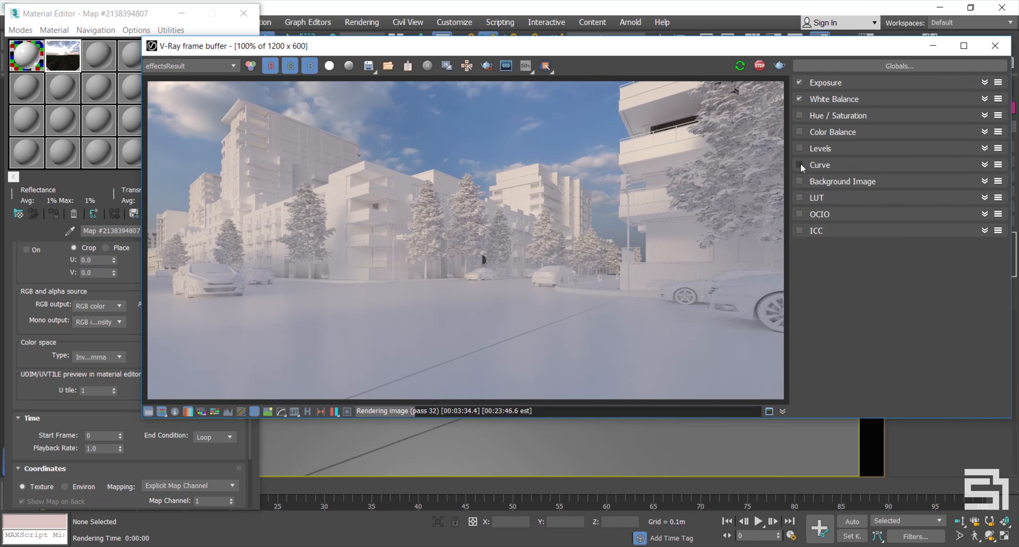
left_click(799, 149)
left_click(821, 149)
left_click(801, 149)
left_click(800, 149)
- Enable the Curve correction and shape a gentle S-curve, pulling the shadow handle to about 0.59, 0.40 and lowering the highlight handle
left_click(821, 165)
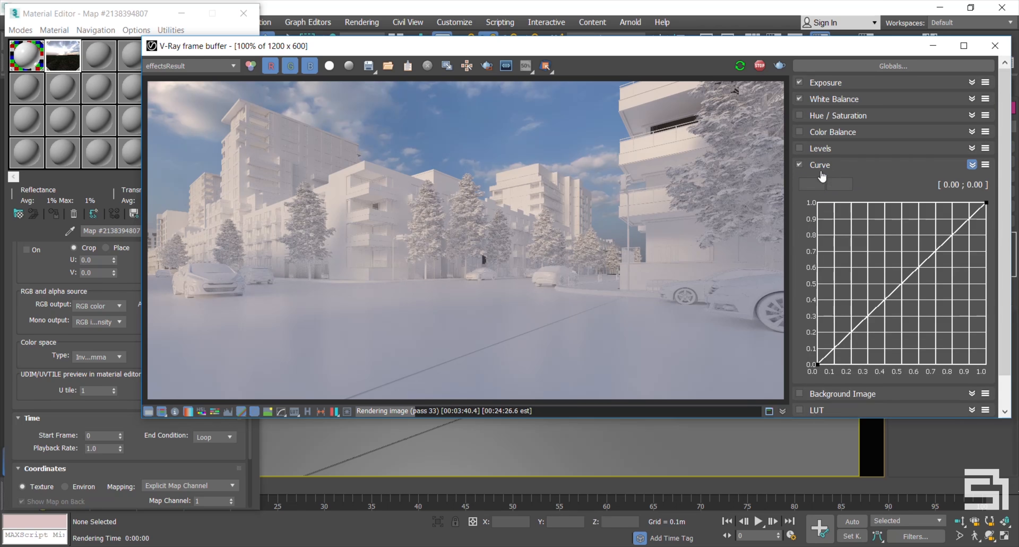
left_click(817, 363)
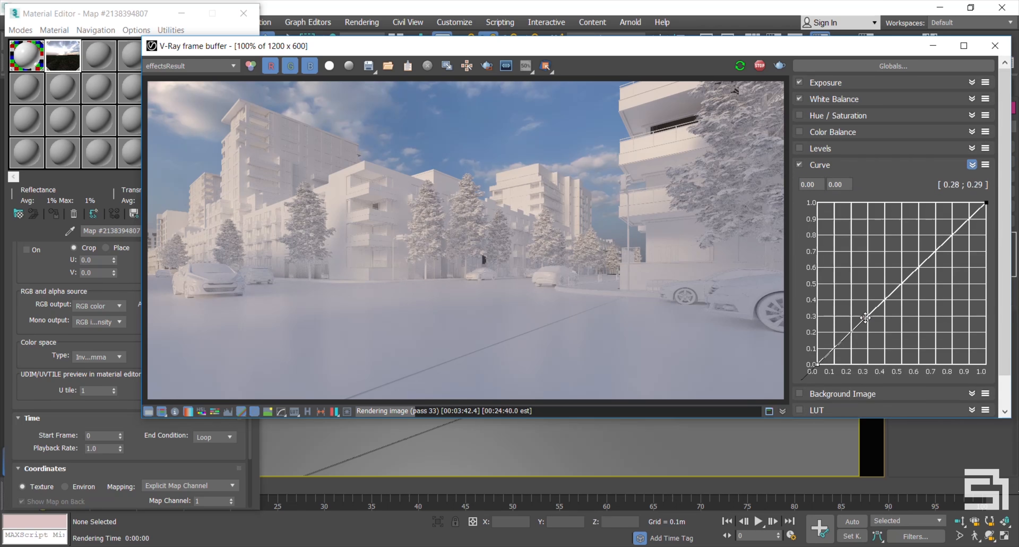
left_click_drag(879, 324, 918, 300)
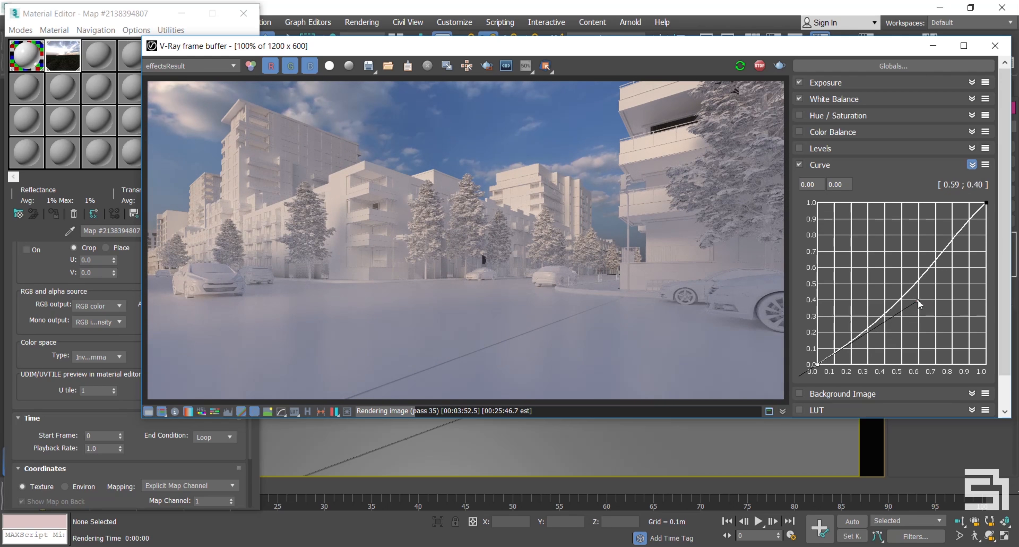
left_click_drag(987, 205, 921, 247)
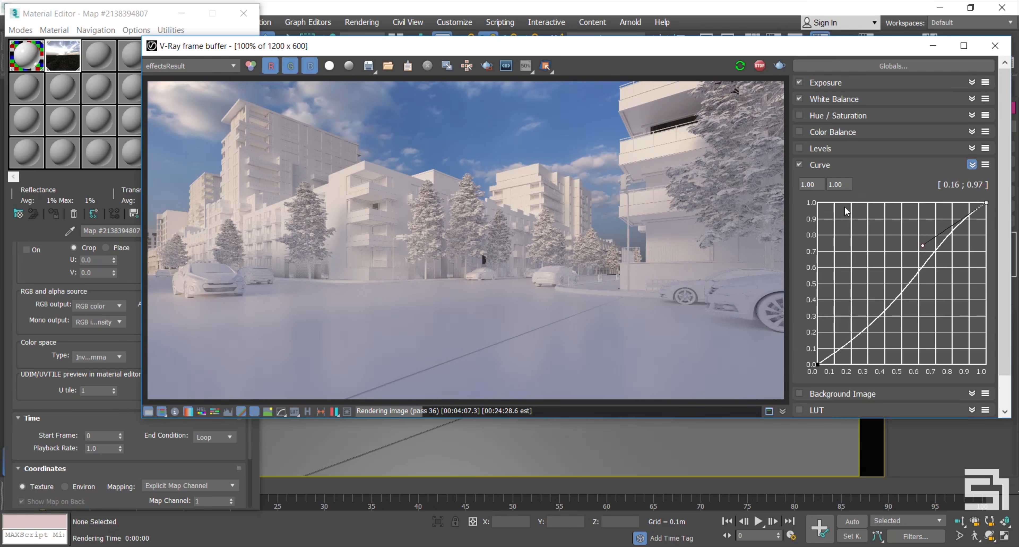
left_click(829, 167)
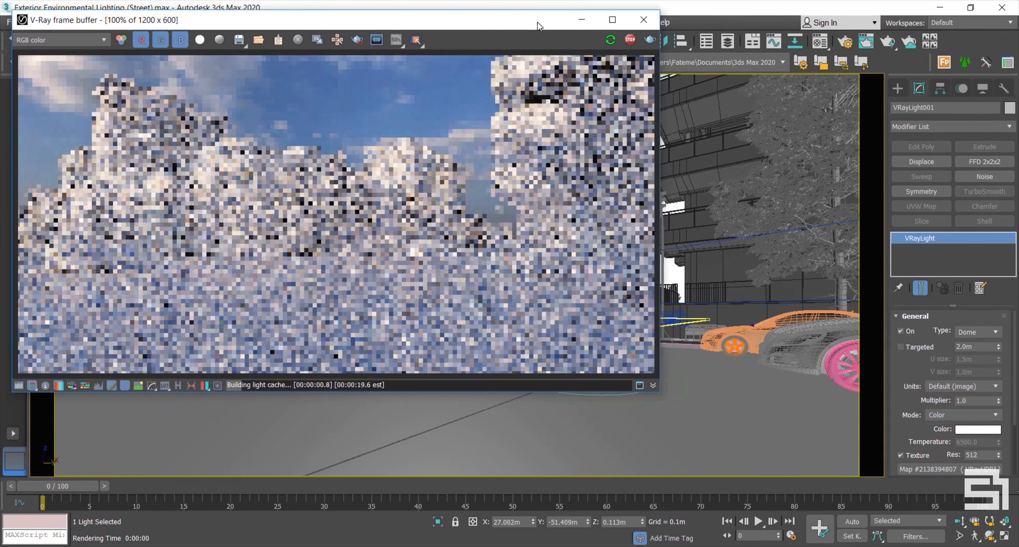
- Move the dome light along X to about 28.7 m and enable Lock texture to icon in its Dome light settings
left_click_drag(537, 26, 511, 17)
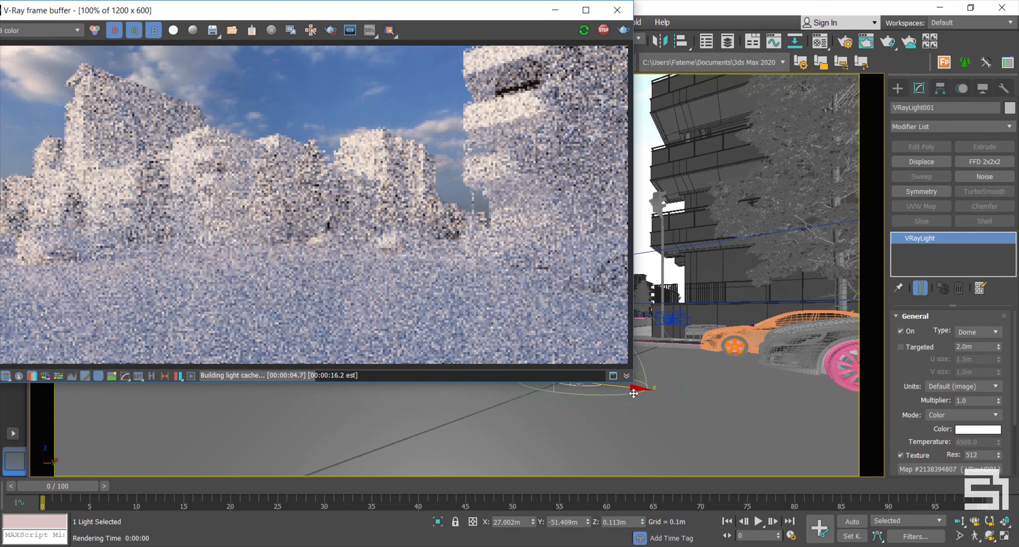
left_click_drag(633, 393, 764, 416)
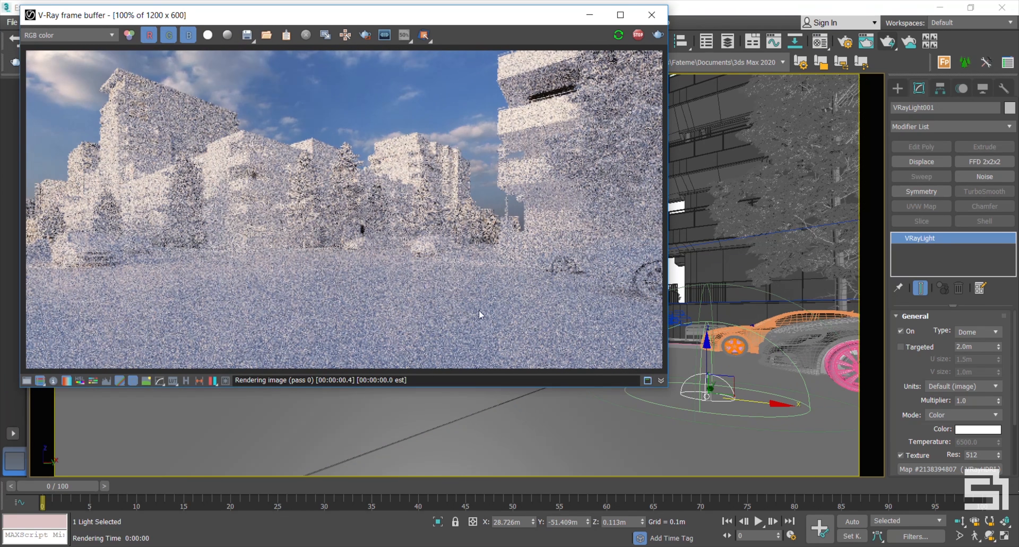
left_click_drag(909, 433, 909, 386)
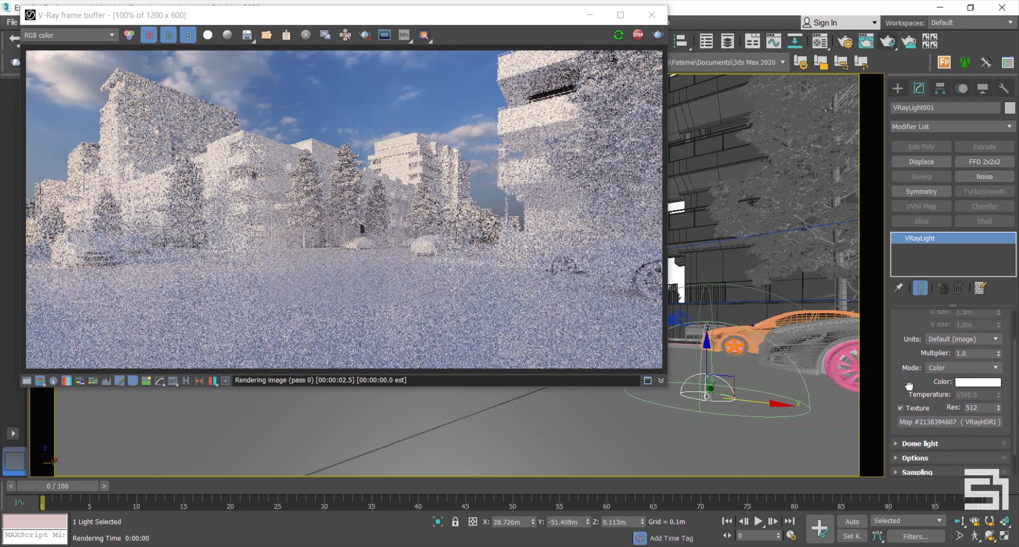
left_click(914, 443)
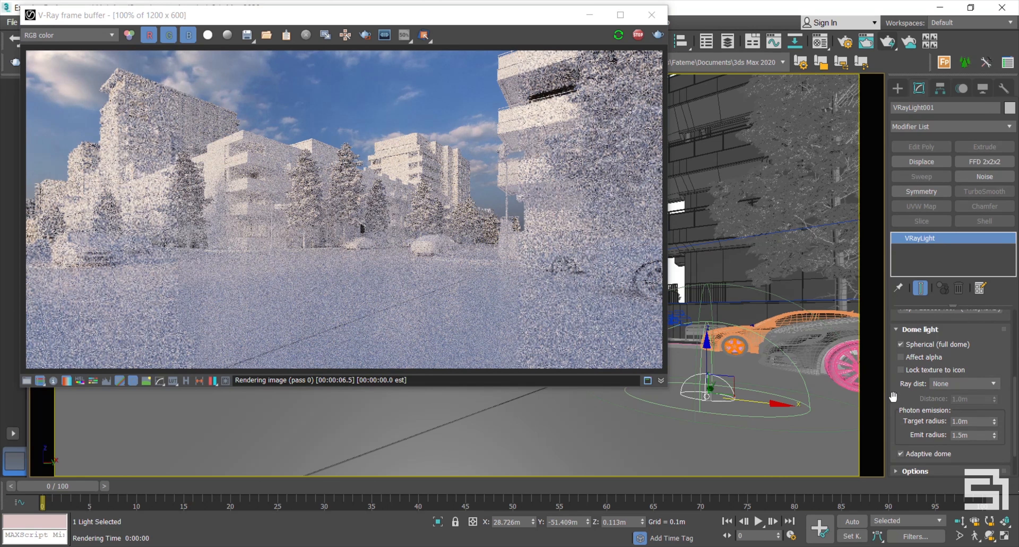
scroll(894, 396, "down", 1)
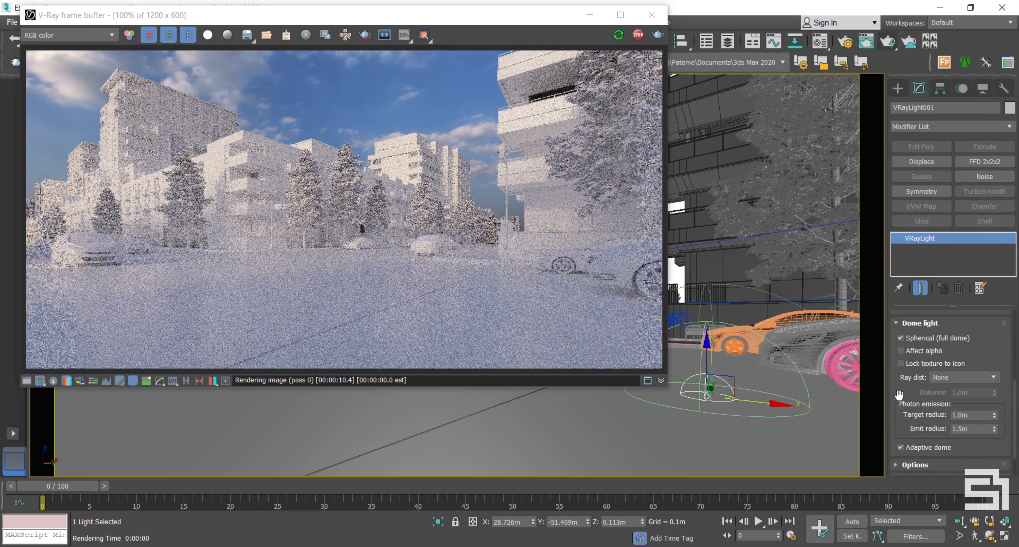
scroll(898, 408, "up", 2)
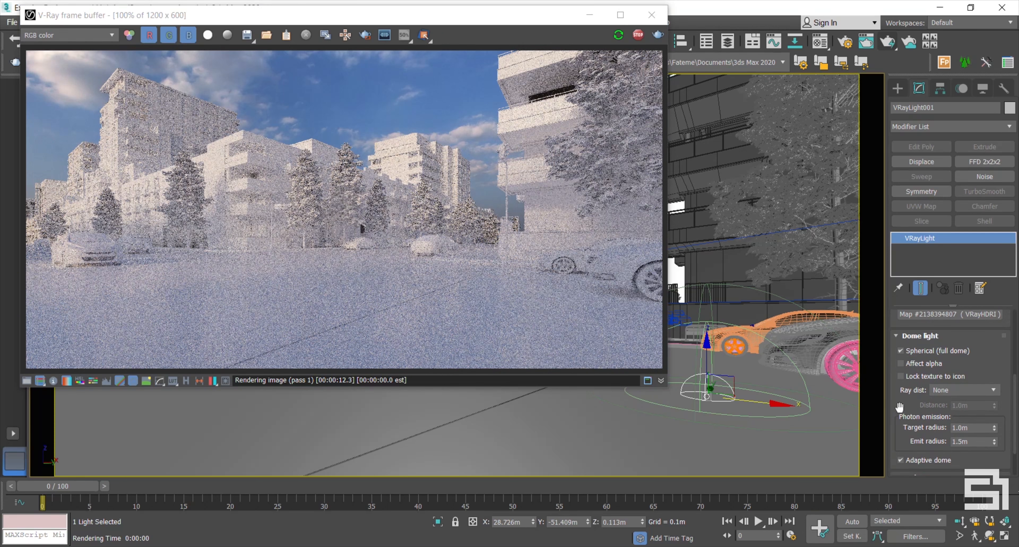
left_click(902, 376)
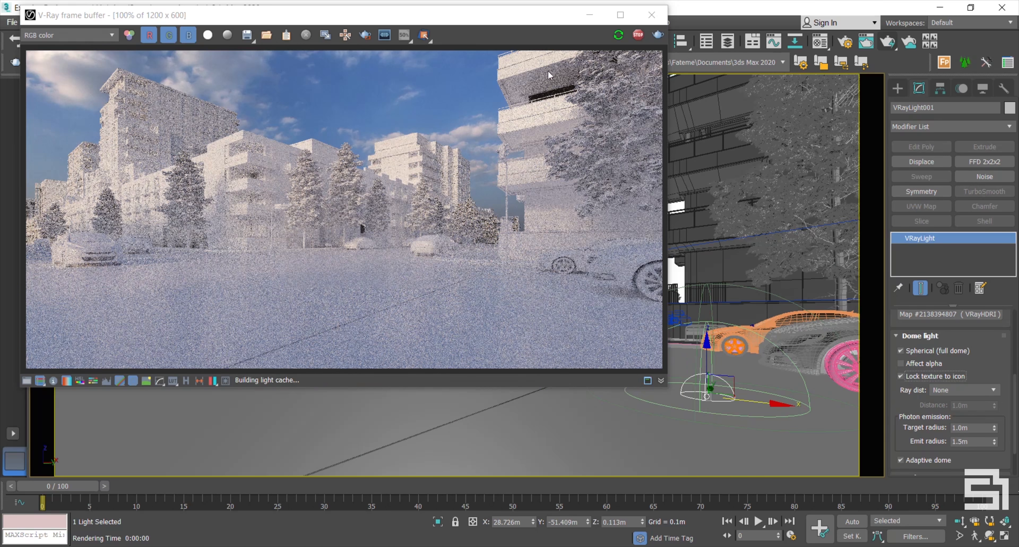
- Rotate the dome light around its vertical axis in several increments, checking how the HDRI sky and lighting change in the interactive render
left_click_drag(508, 20, 493, 70)
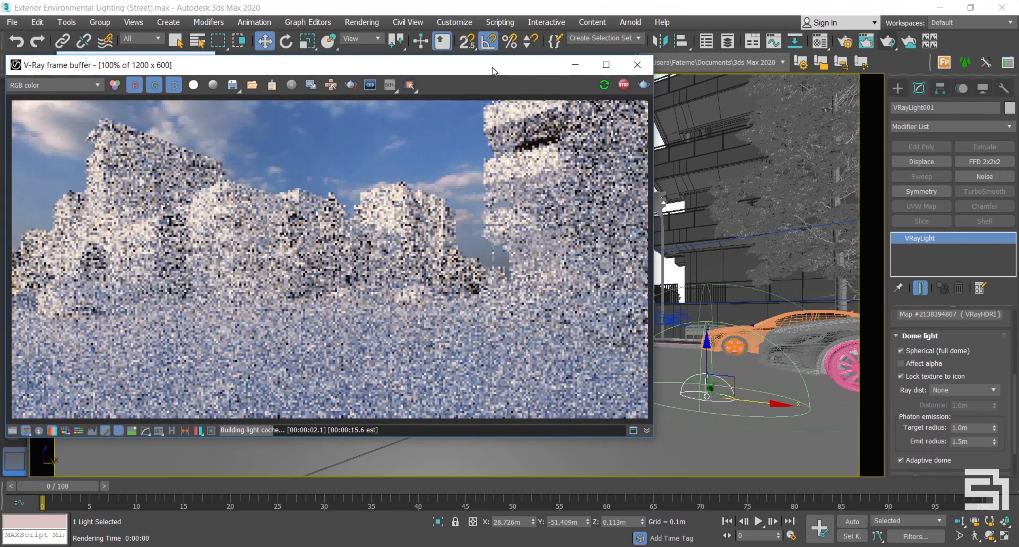
left_click(285, 42)
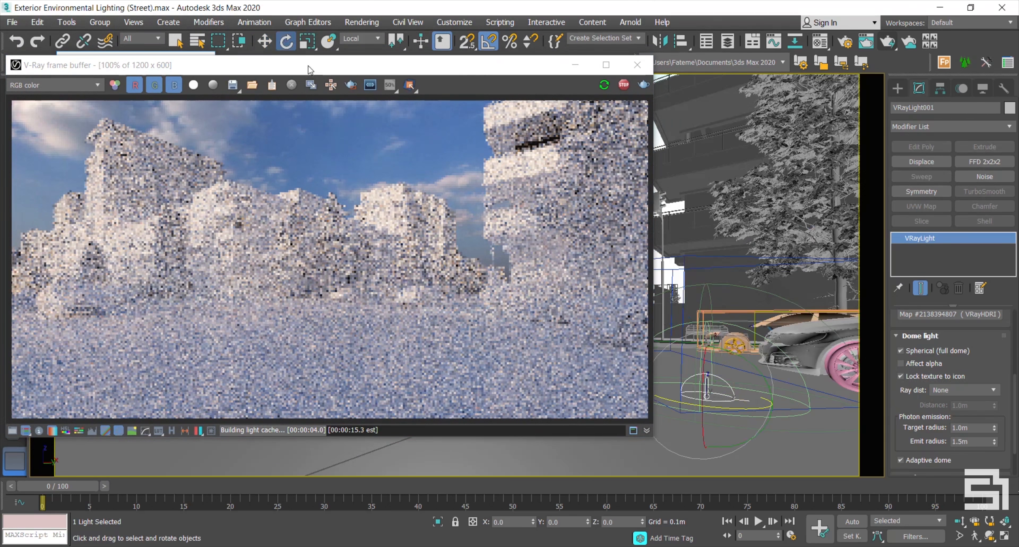
left_click_drag(352, 64, 357, 28)
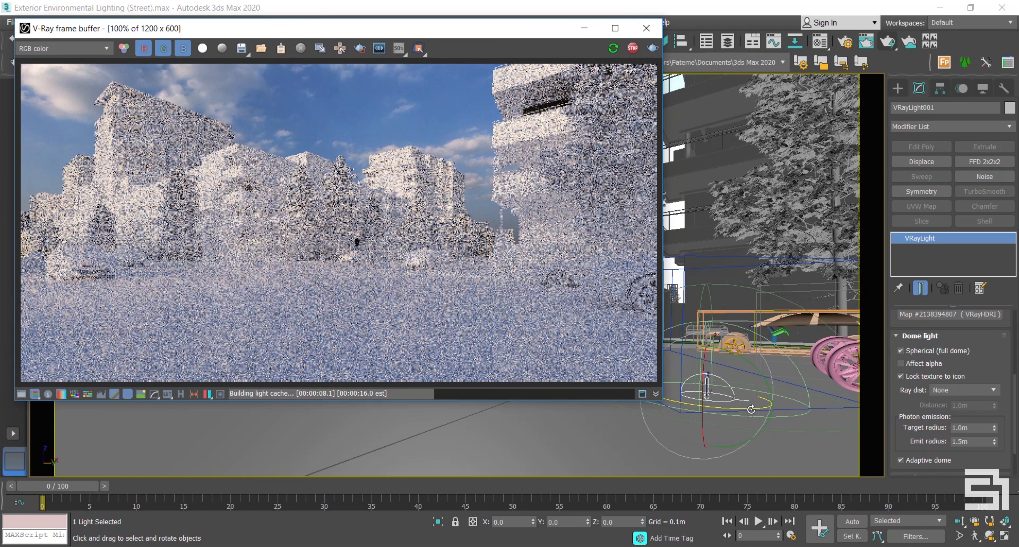
left_click_drag(746, 409, 767, 404)
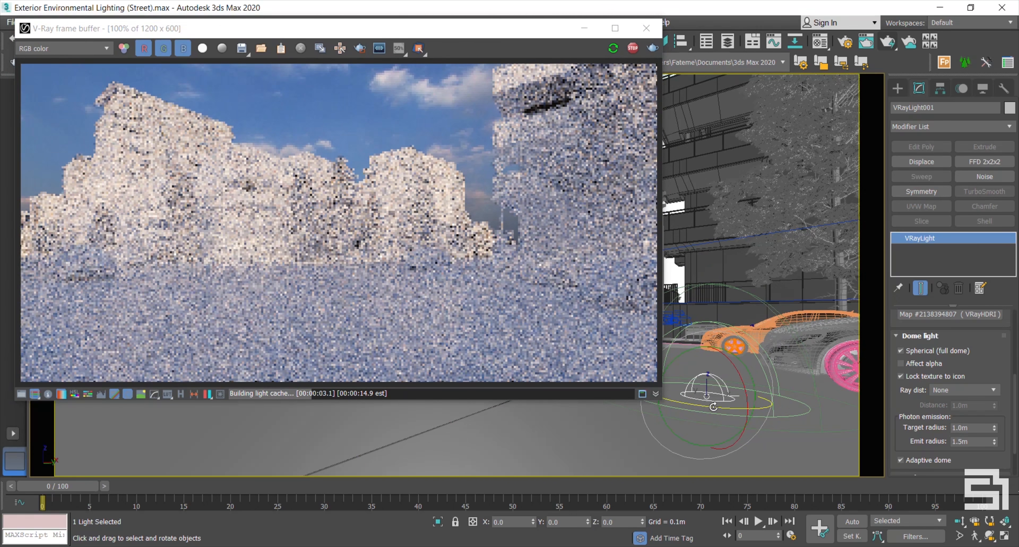
left_click_drag(722, 406, 726, 408)
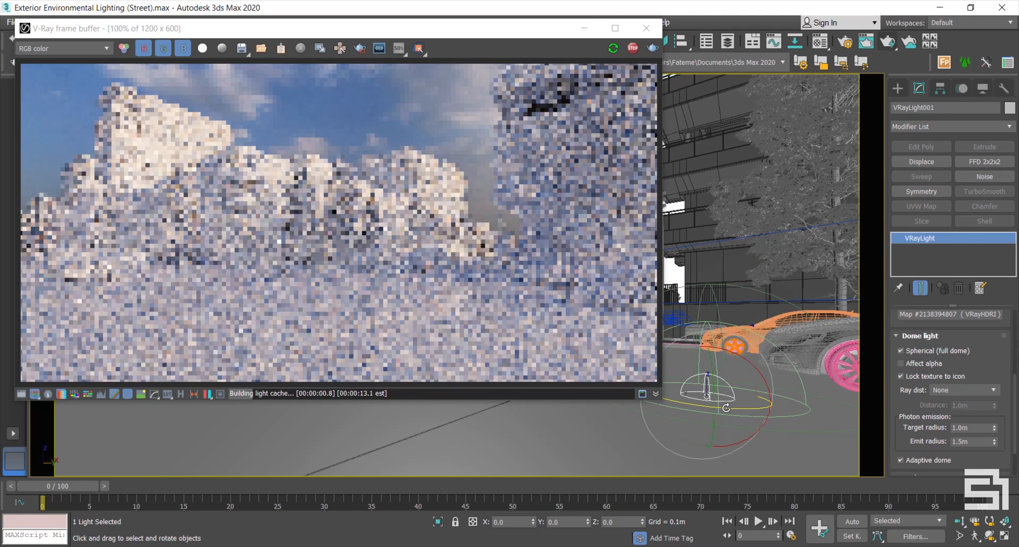
left_click_drag(727, 407, 741, 408)
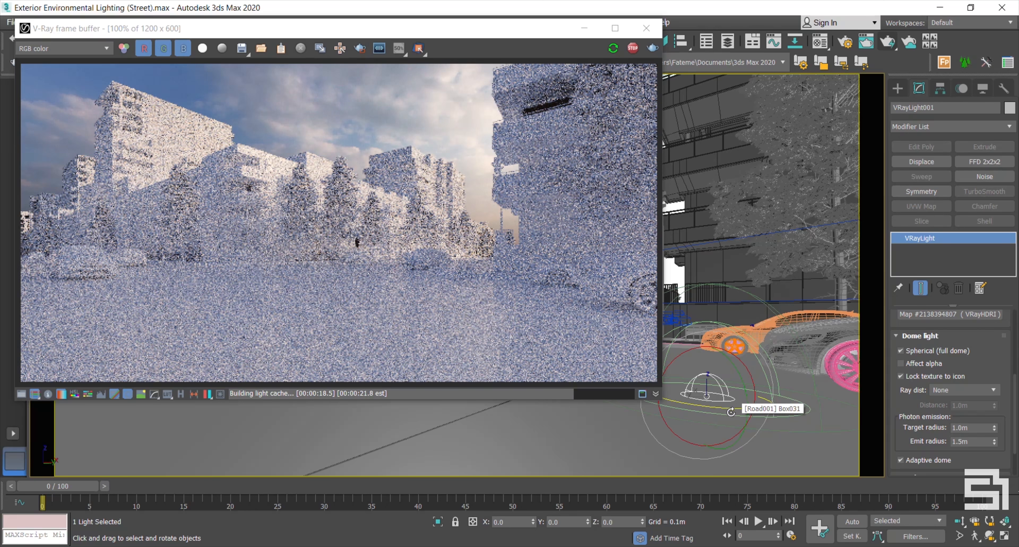
left_click_drag(716, 405, 770, 412)
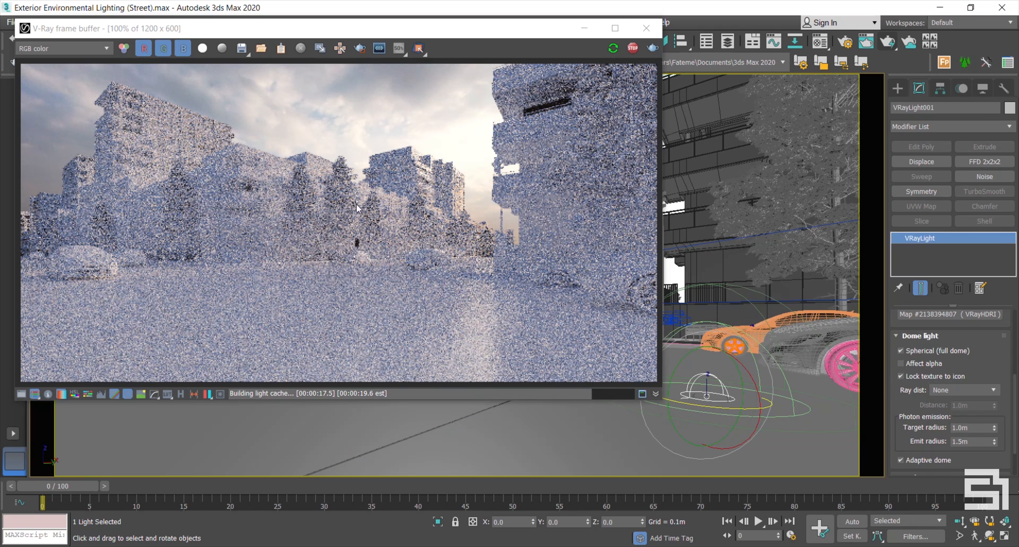
left_click_drag(279, 33, 303, 48)
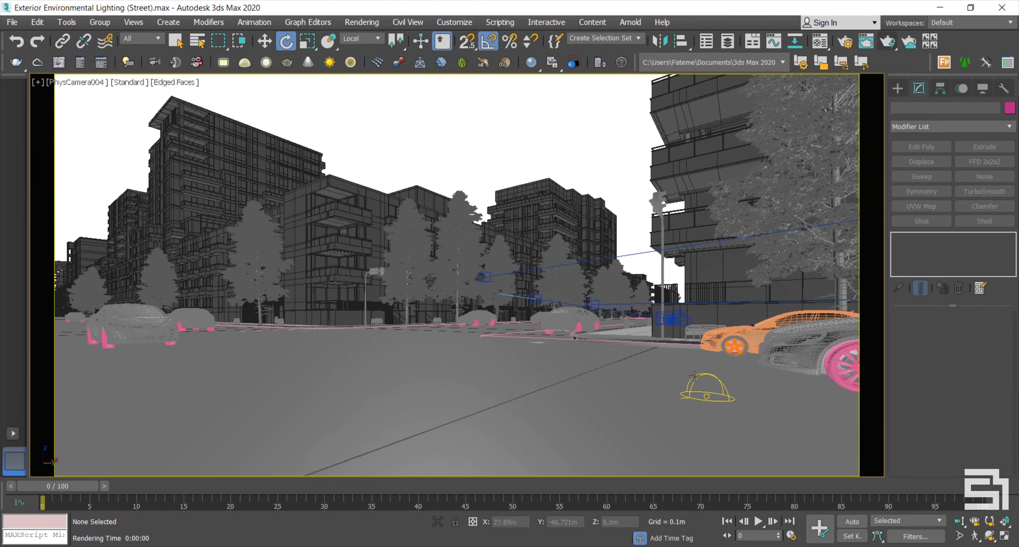
- Select the dome light beside the parked car, turn it off, and clear the selection
left_click(708, 397)
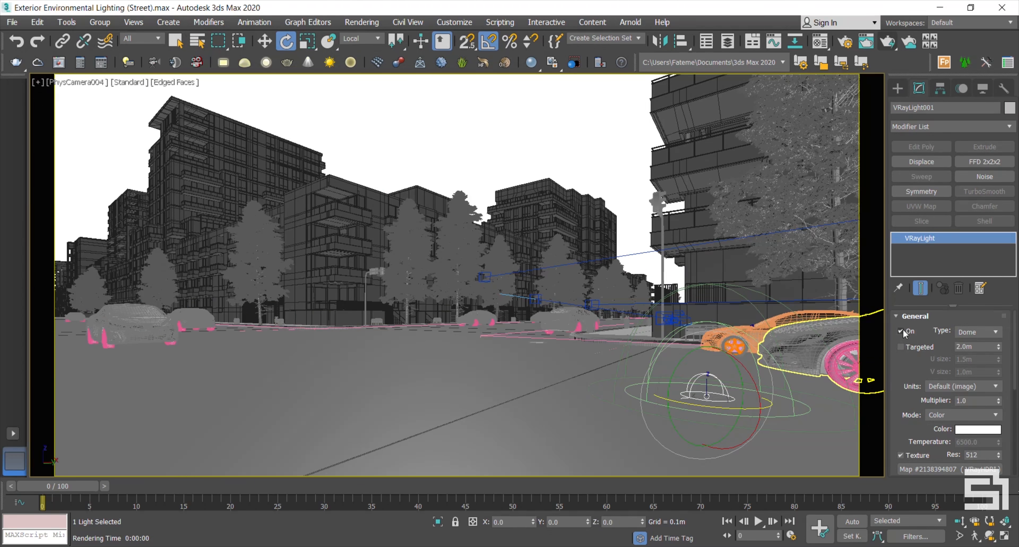
left_click(902, 330)
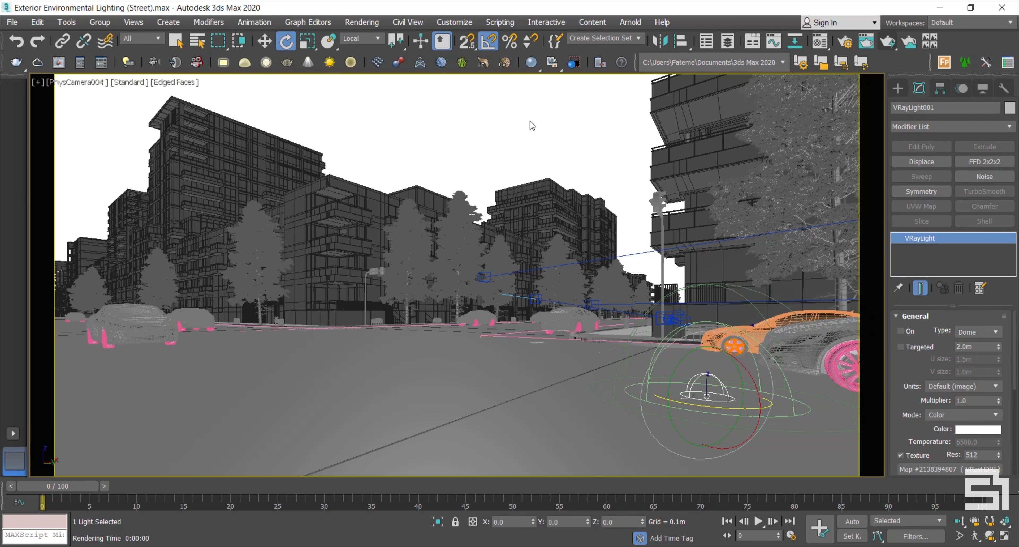
left_click(530, 121)
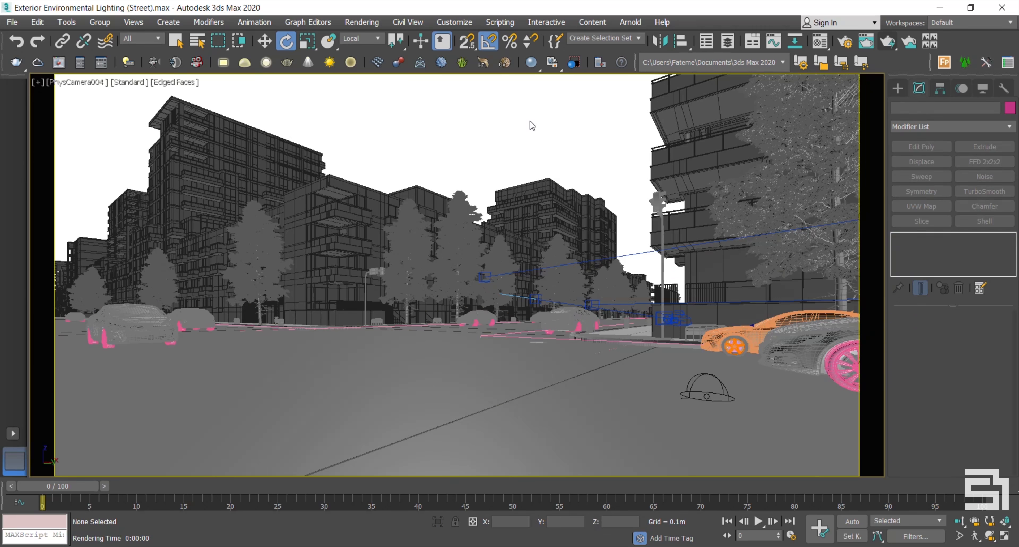
- Replace the VRayHDRI environment map with a VRaySky map and close the environment settings
key("8")
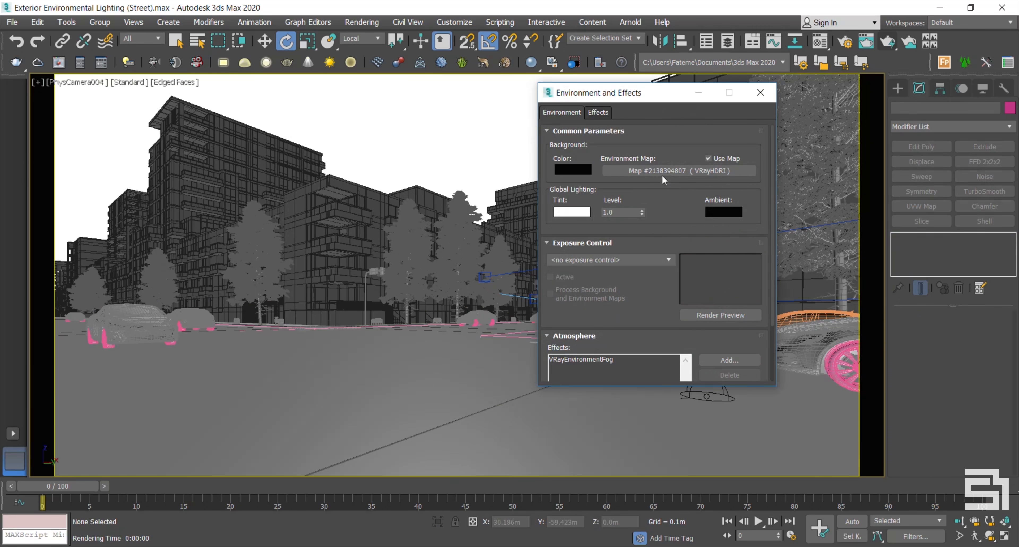
left_click(663, 175)
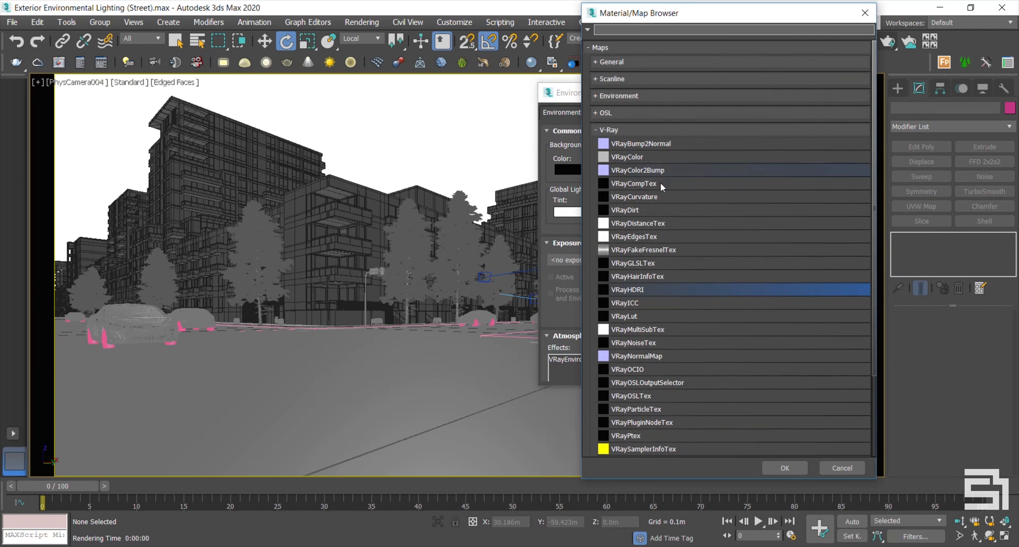
scroll(677, 292, "down", 2)
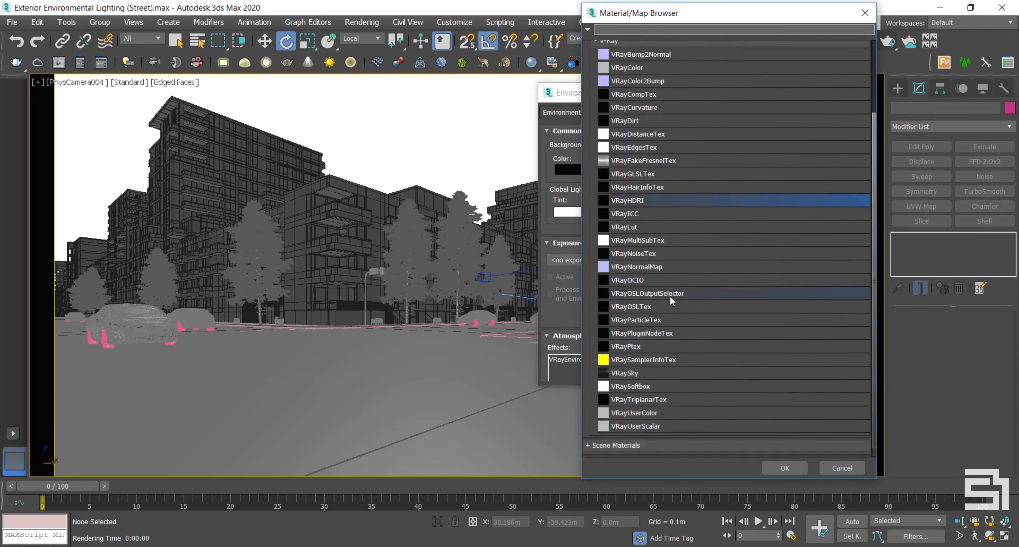
double_click(632, 372)
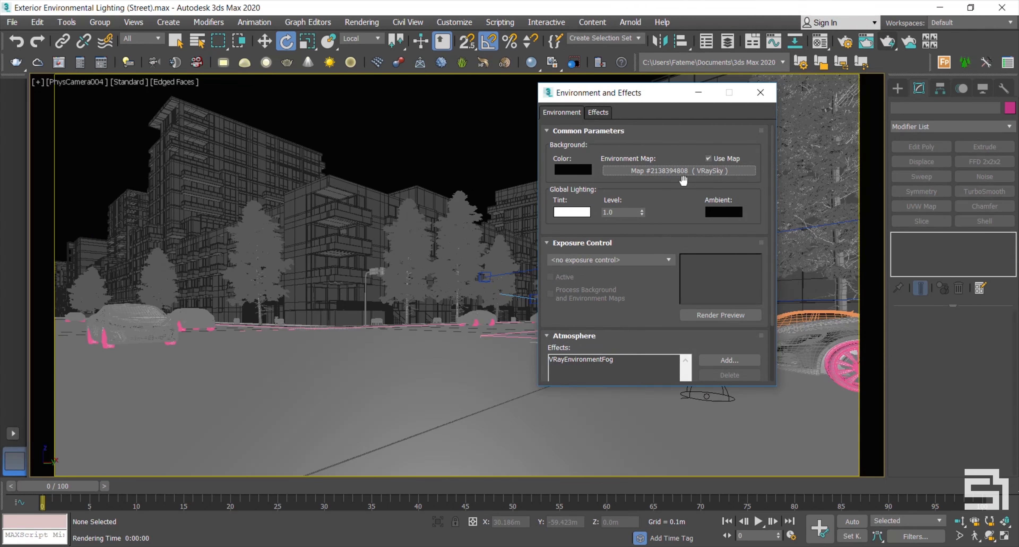
left_click(760, 93)
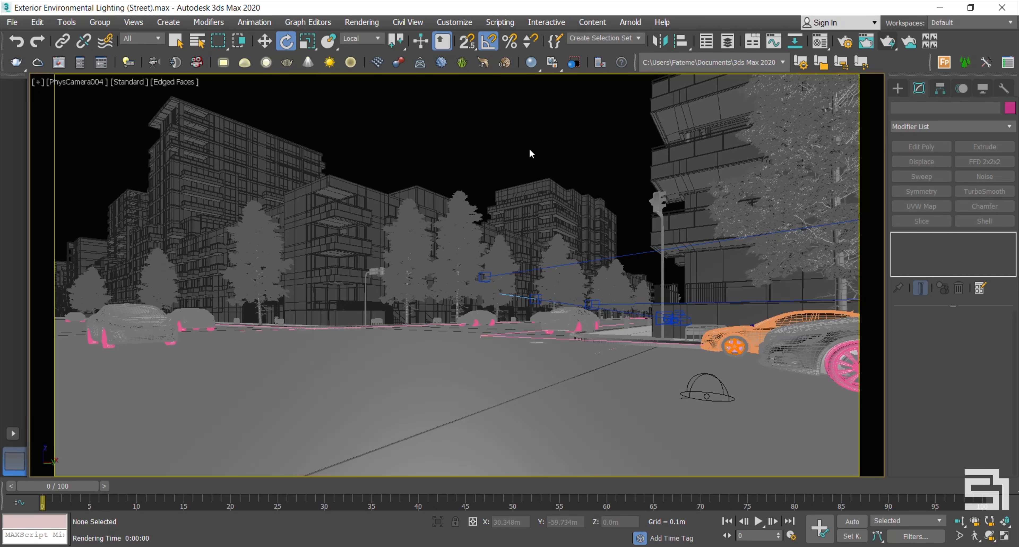
- Test-render the camera view with the White Balance correction turned off, then close the frame buffer and the V-Ray messages
key("shift+q")
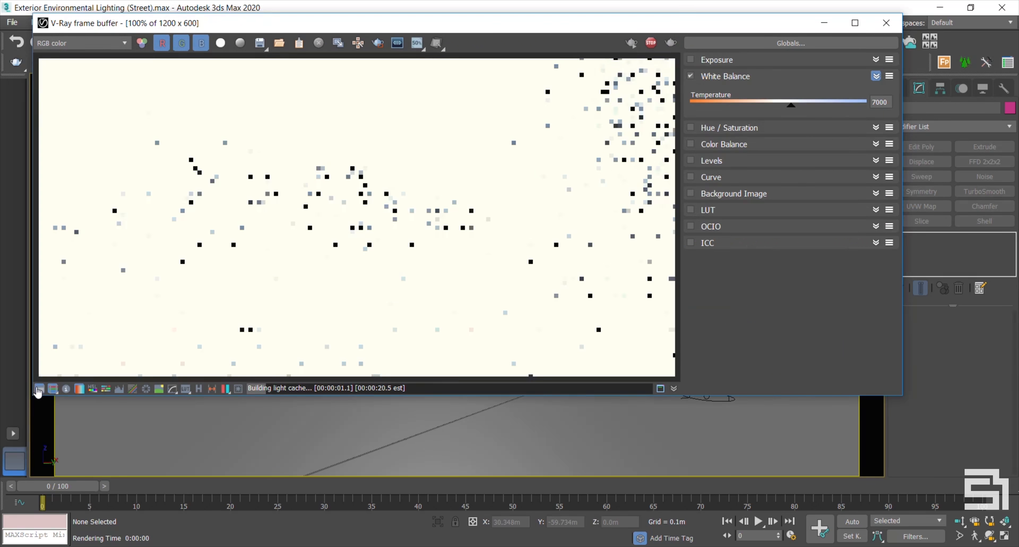
left_click(40, 389)
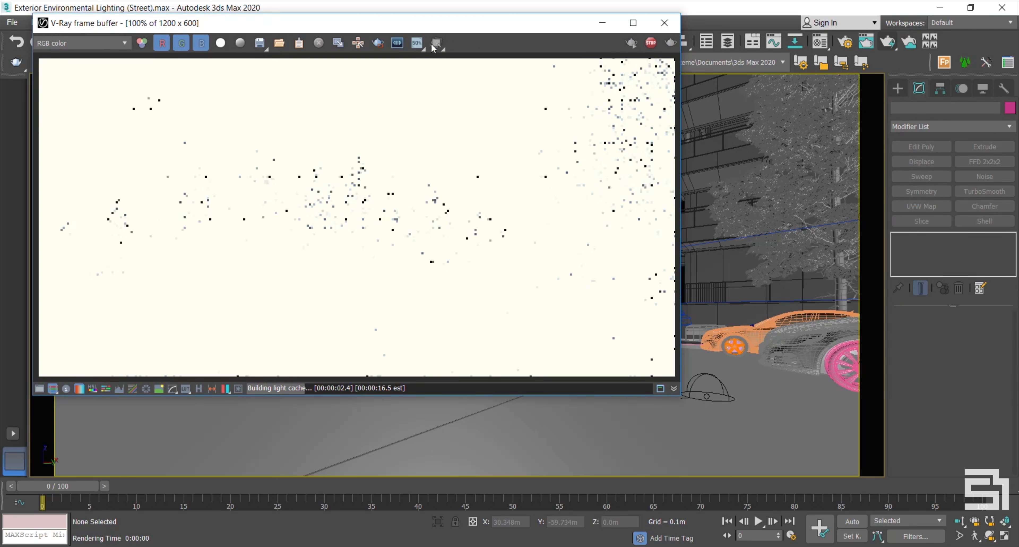
left_click_drag(440, 28, 571, 73)
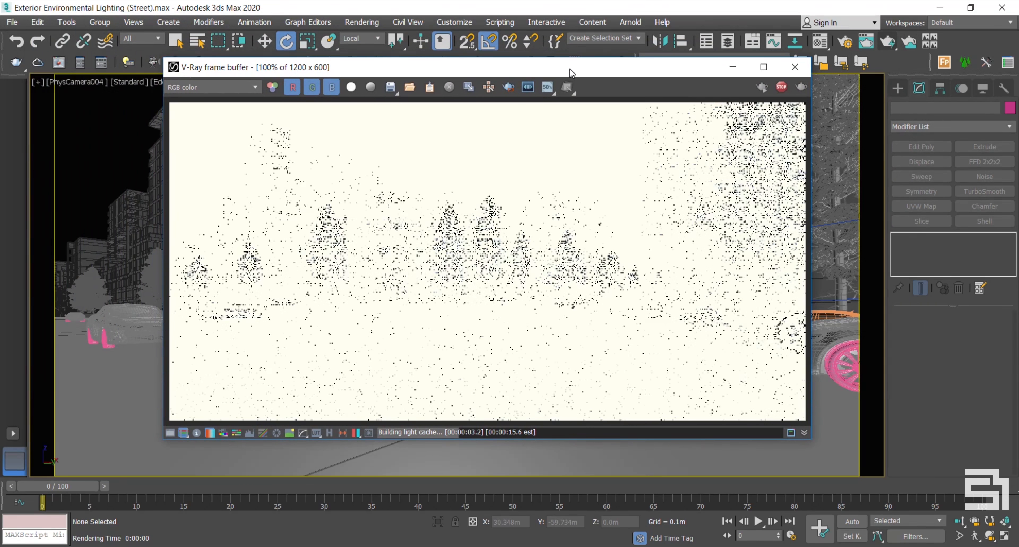
left_click(170, 434)
left_click(821, 120)
left_click(854, 123)
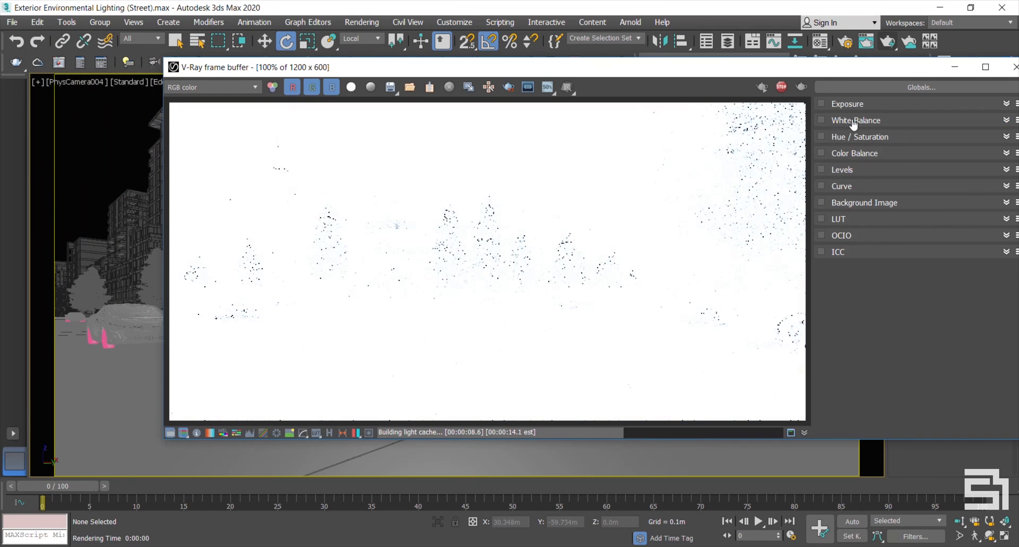
left_click_drag(614, 72, 543, 69)
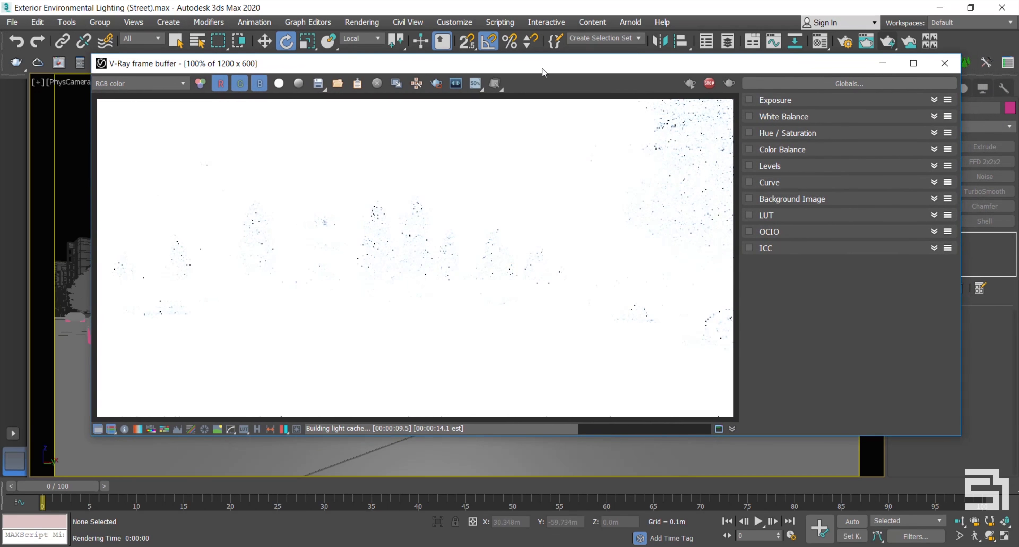
left_click(98, 430)
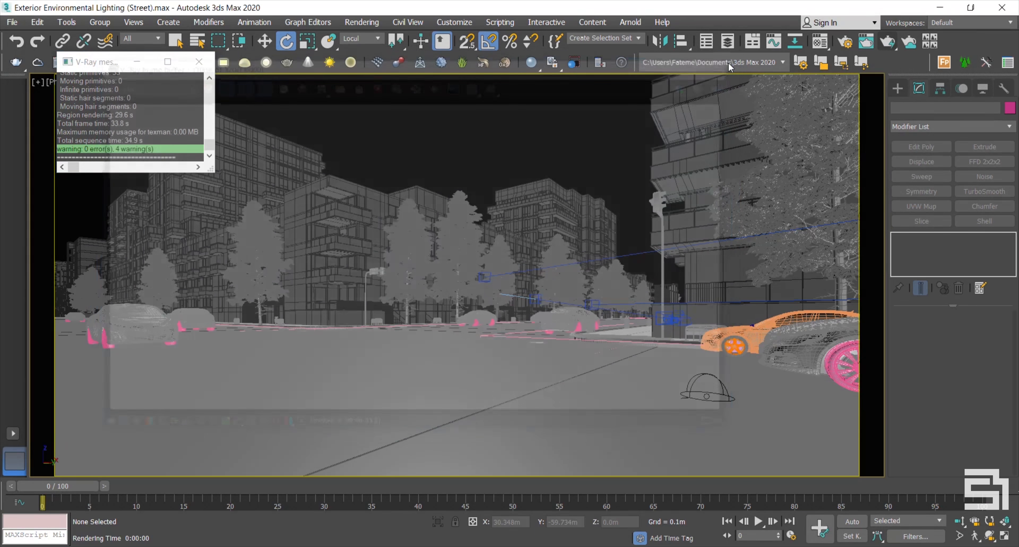
left_click(723, 63)
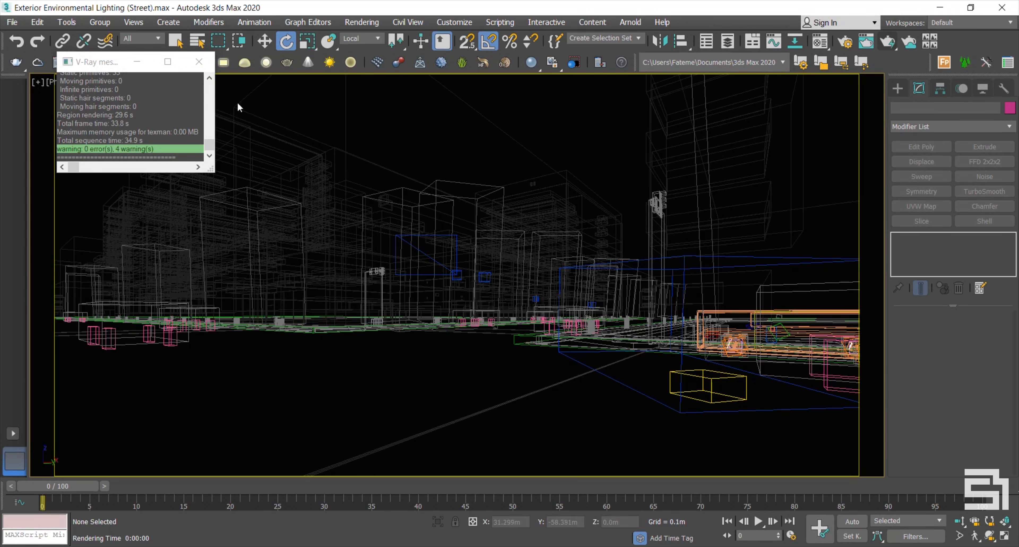
left_click(199, 61)
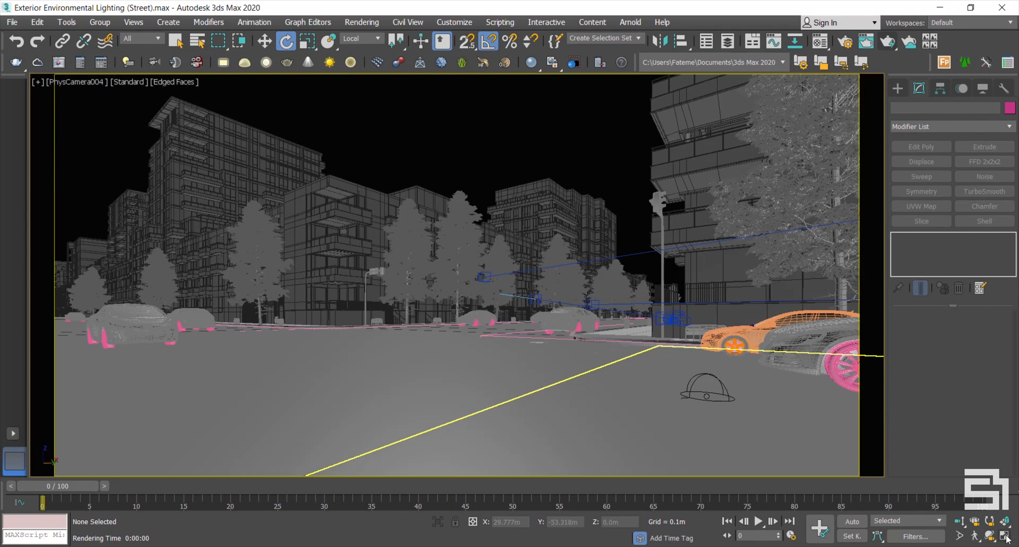
- Create a VRaySun in the Top view, south of the street scene and aimed at the crossing, accepting VRaySky as the replacement environment map
left_click(1005, 536)
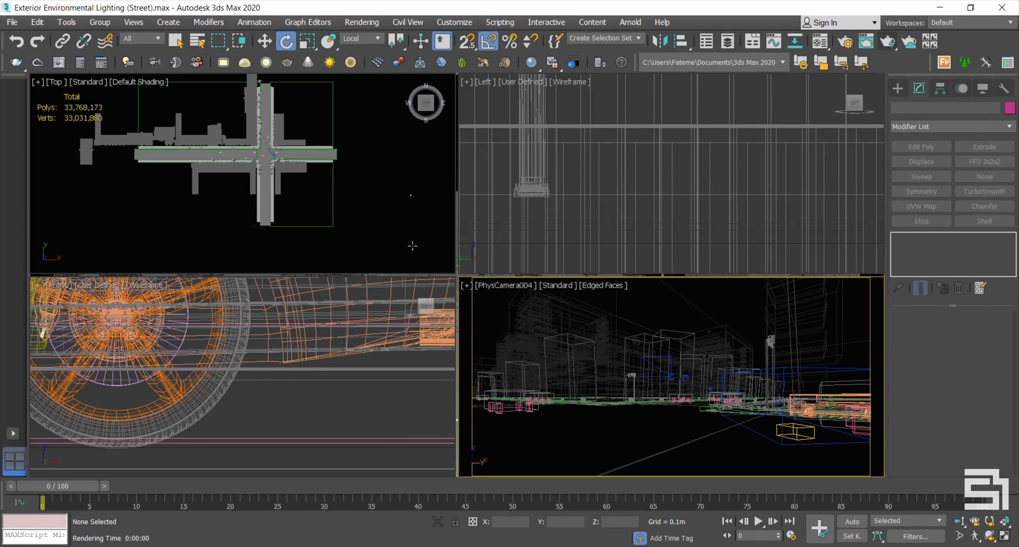
left_click(1006, 536)
left_click(898, 88)
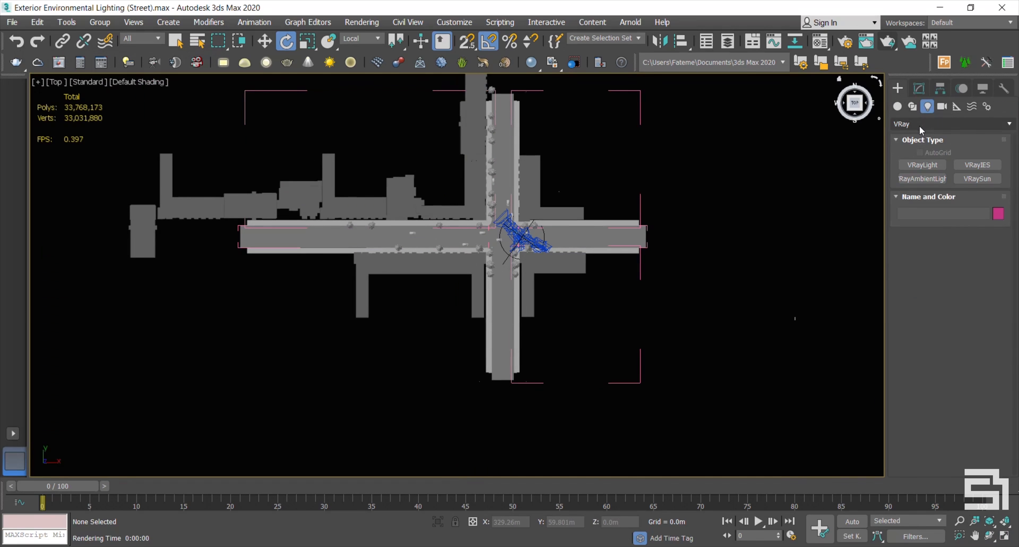
left_click(977, 179)
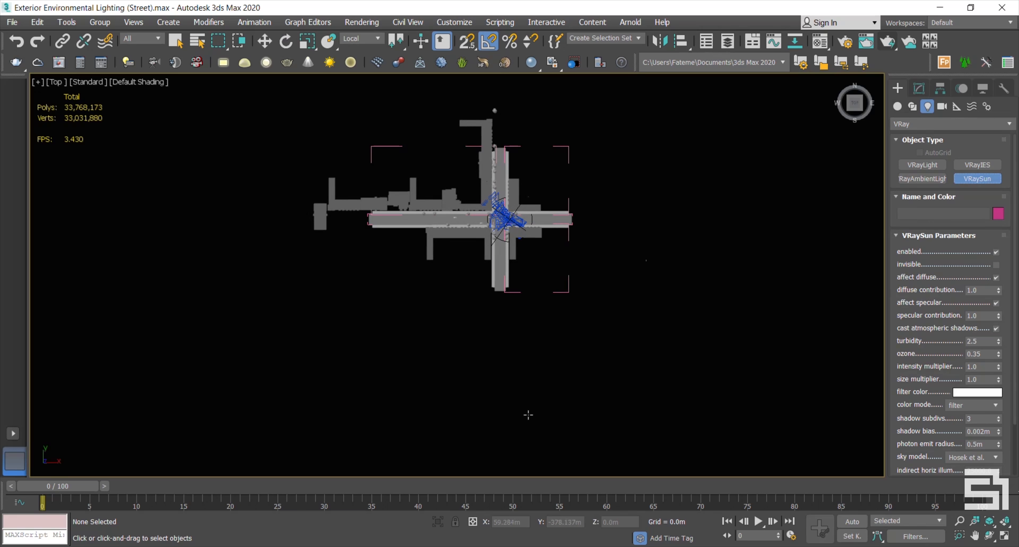
left_click_drag(526, 413, 489, 210)
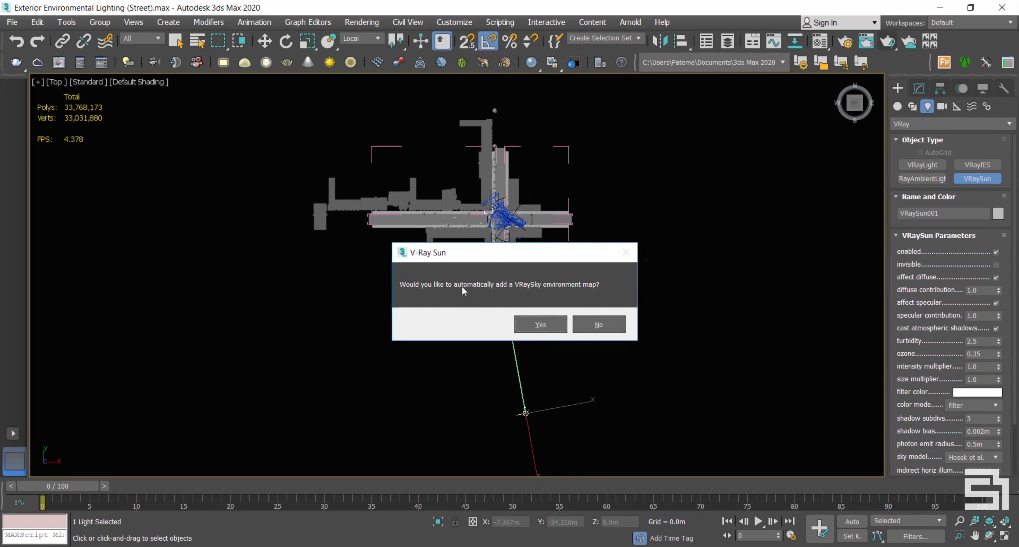
key("Return")
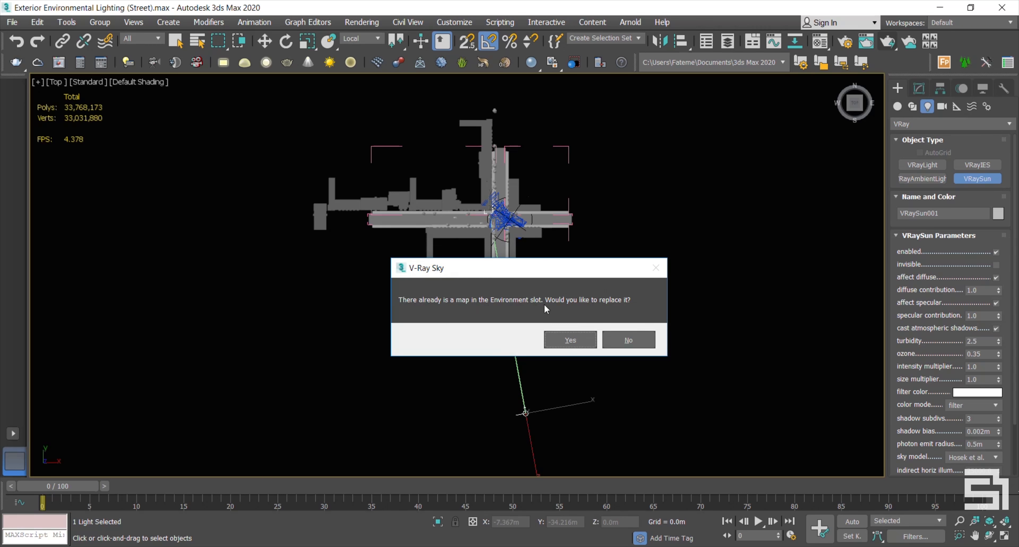
left_click(570, 339)
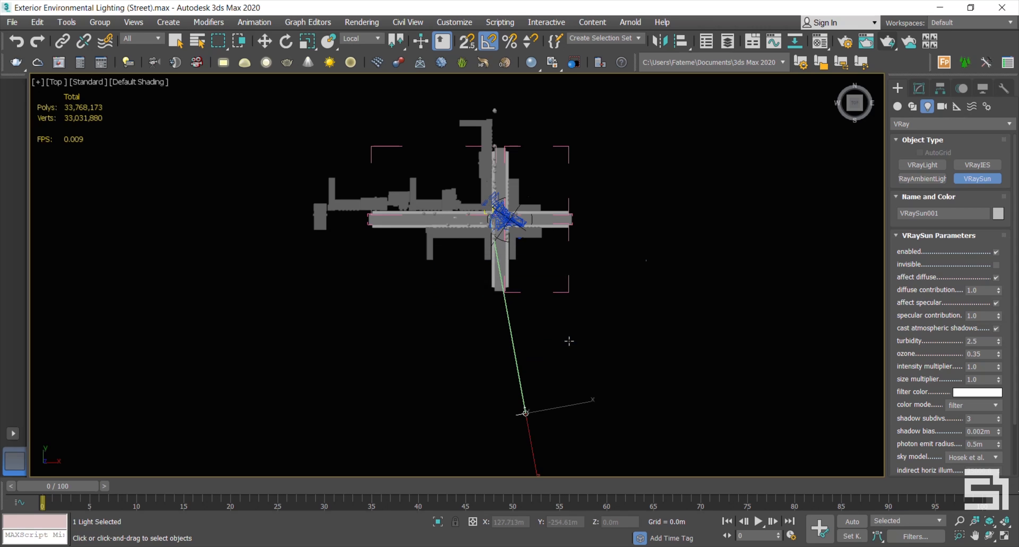
- Raise the VRaySun in the Left view to about 164 m and bring it closer to the buildings, at Y about -156 m
key("e")
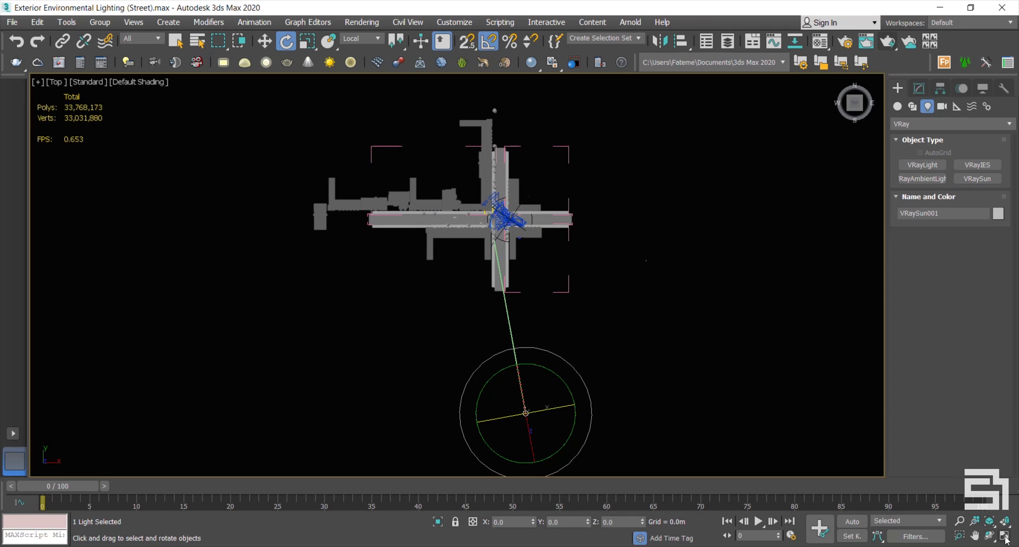
left_click(1005, 537)
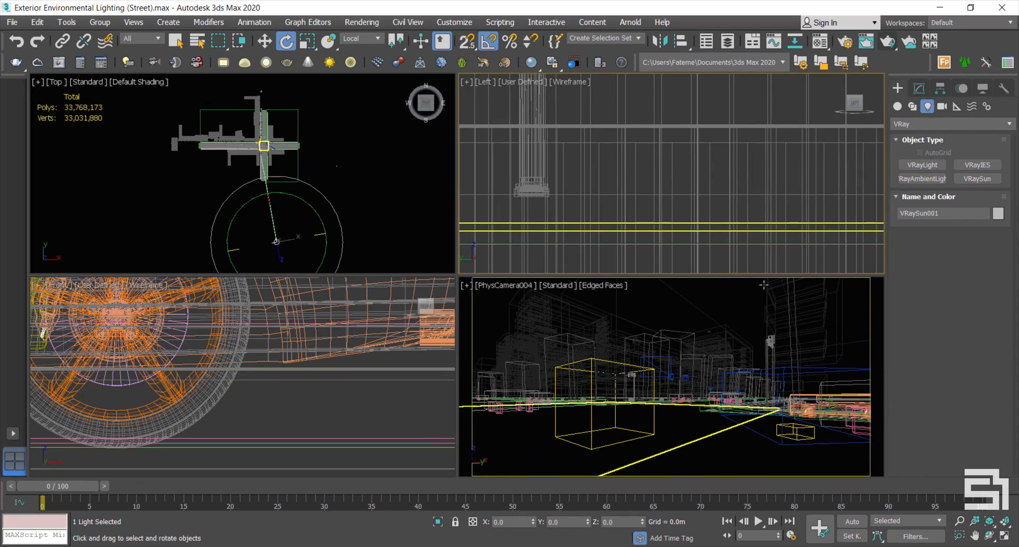
key("alt+w")
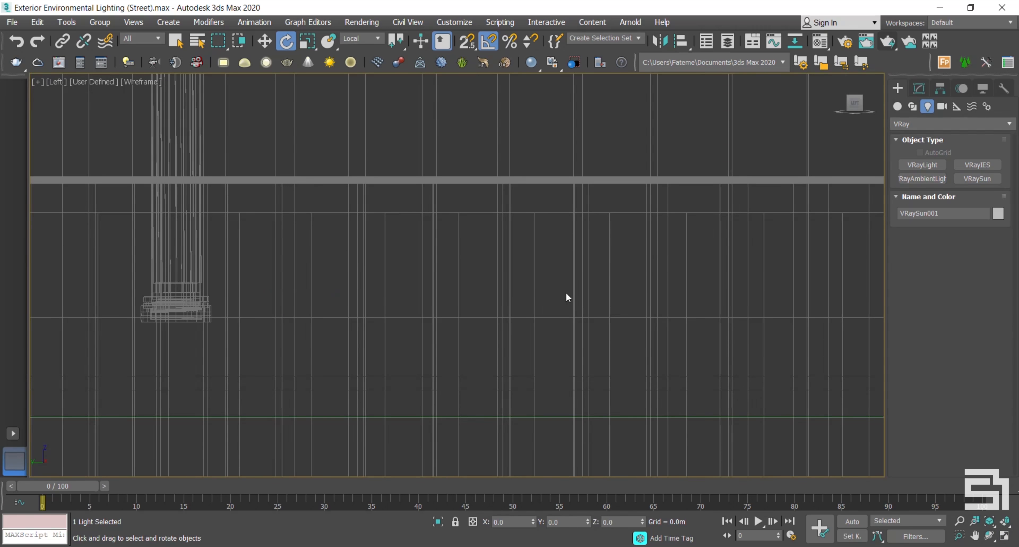
key("z")
key("w")
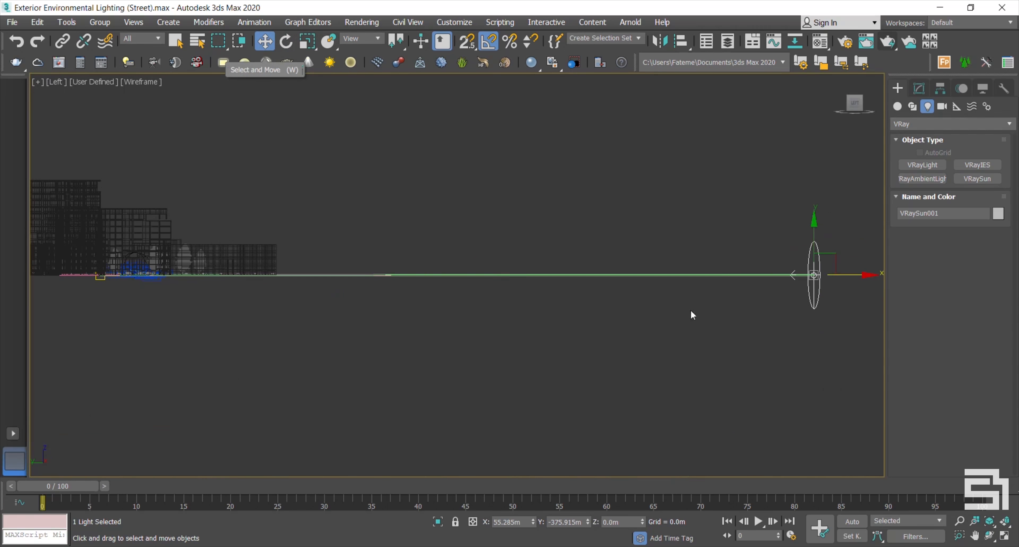
scroll(689, 309, "down", 4)
left_click_drag(766, 288, 548, 111)
scroll(552, 220, "down", 3)
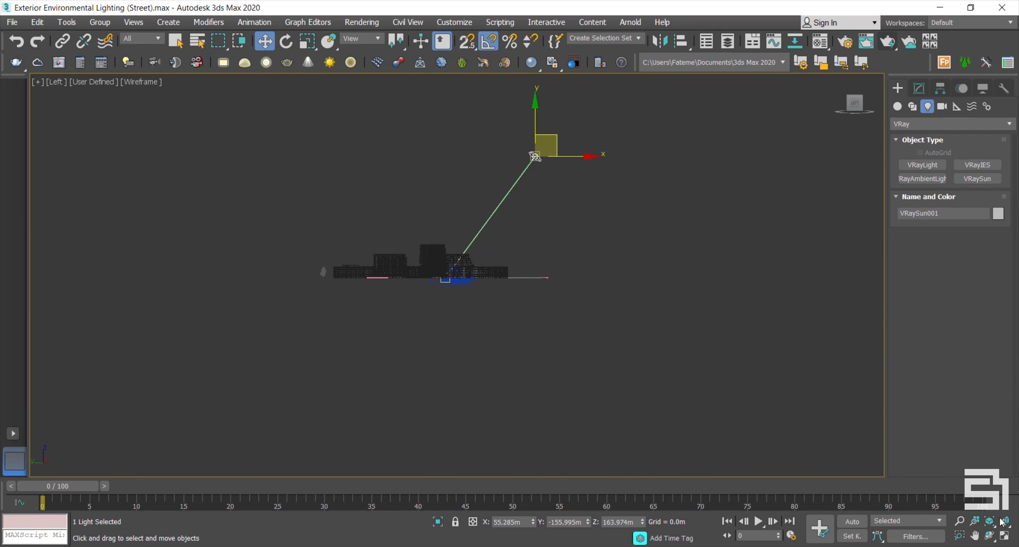
- Reposition the VRaySun in the Top view to about X 10.9 m, Y -233.7 m, almost in line with the vertical street
left_click(1005, 536)
middle_click_drag(206, 171, 193, 188)
scroll(195, 187, "up", 2)
left_click_drag(311, 184, 285, 213)
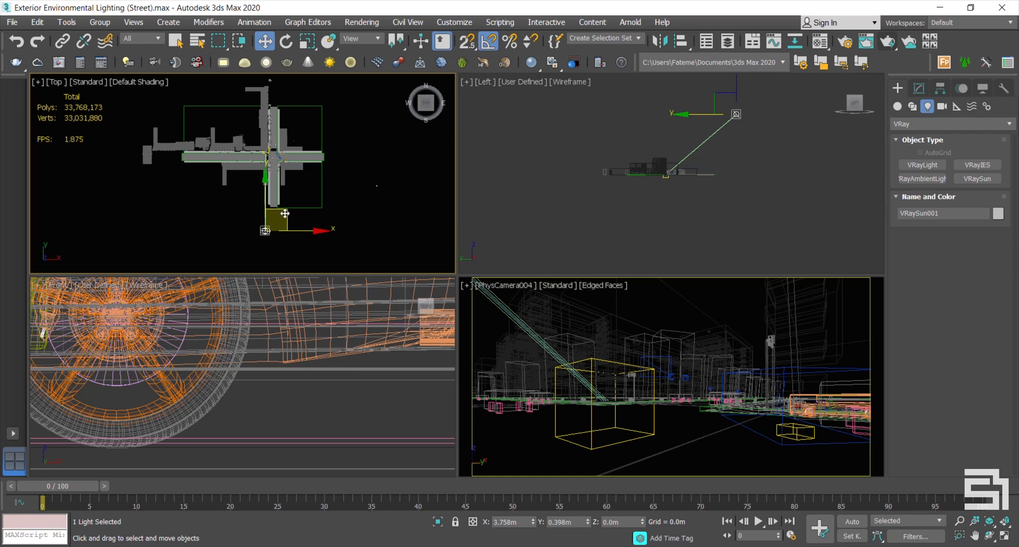
left_click_drag(285, 213, 284, 216)
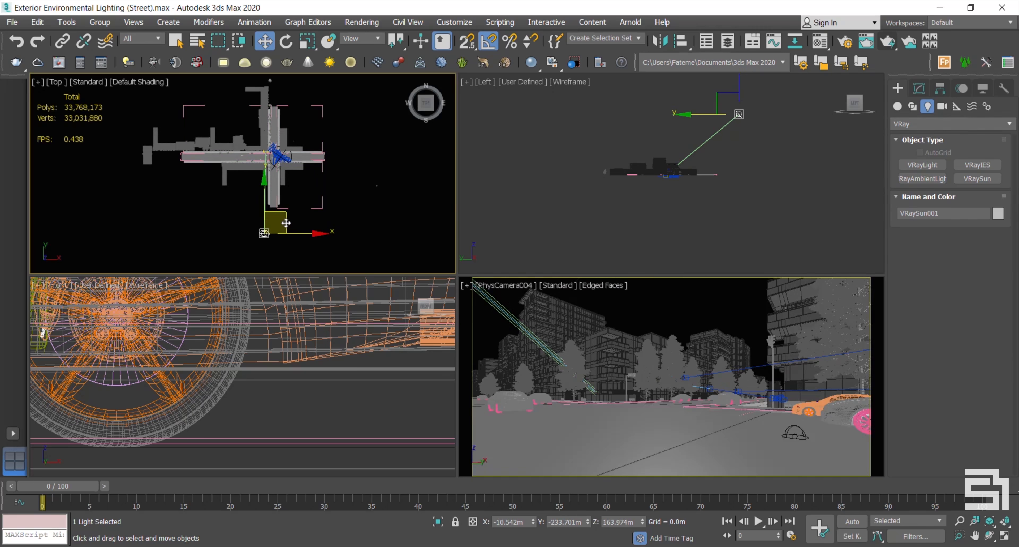
left_click_drag(296, 235, 303, 237)
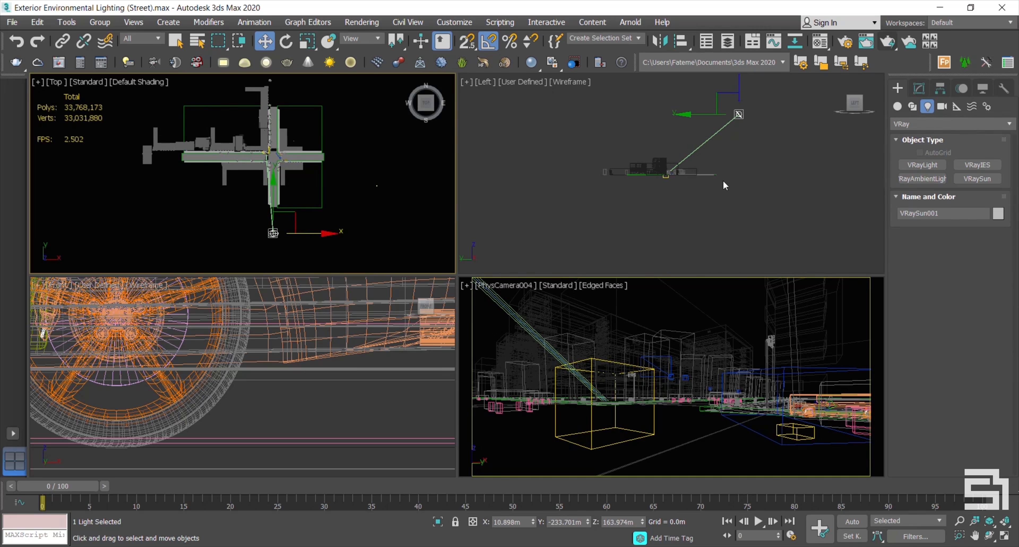
- Steepen the sun angle in the Left view by moving the VRaySun to about Y -178.8 m and Z 211.6 m
middle_click_drag(728, 185, 701, 243)
left_click_drag(728, 152, 712, 134)
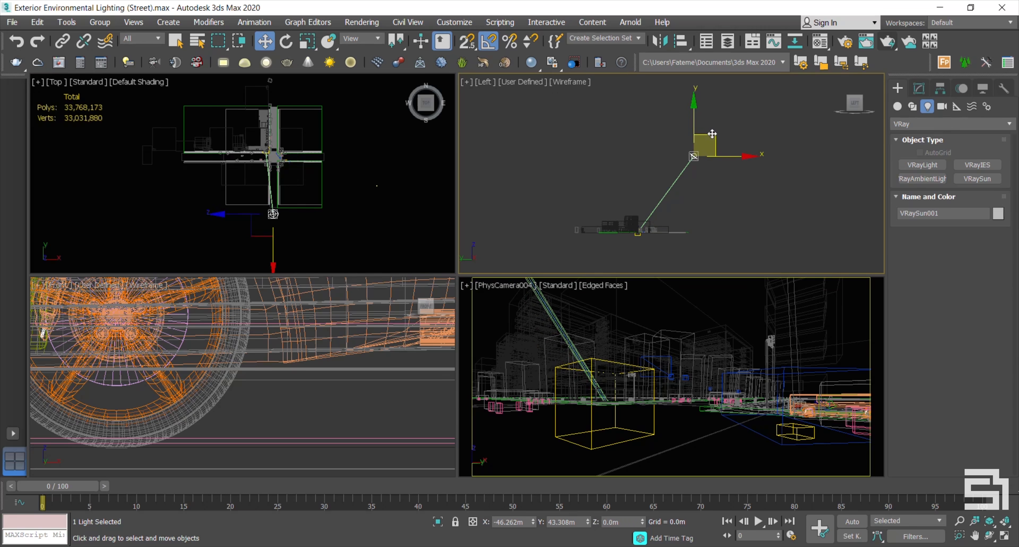
left_click_drag(712, 135, 710, 131)
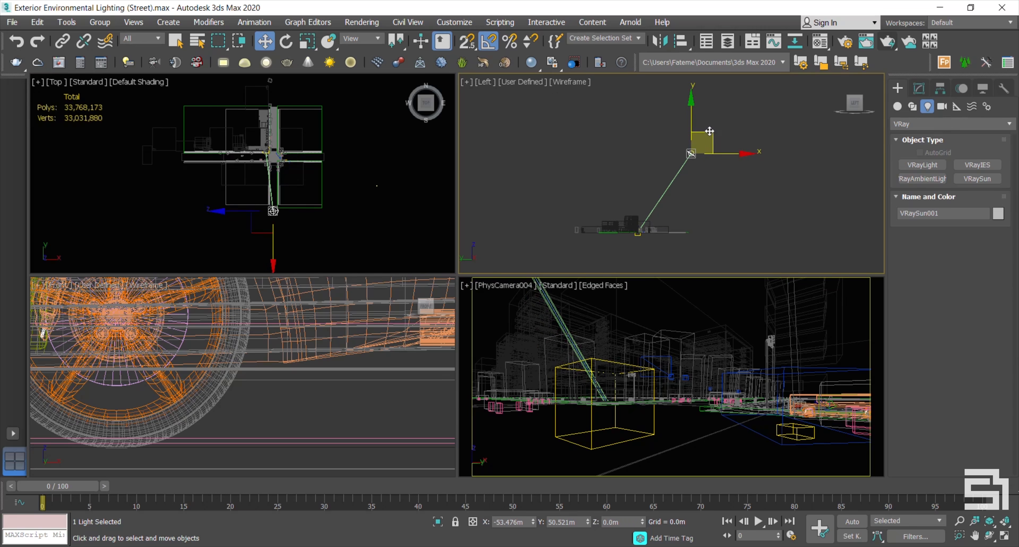
mouse_move(710, 131)
left_mouse_down()
mouse_move(679, 122)
mouse_move(709, 132)
left_mouse_up()
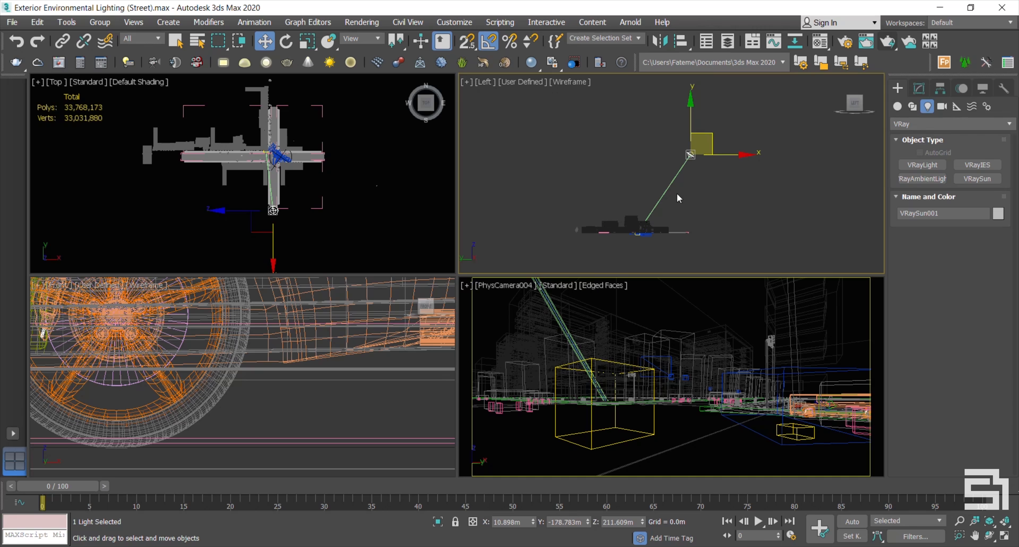
- Set the VRaySun's intensity multiplier to 0.015
left_click(920, 94)
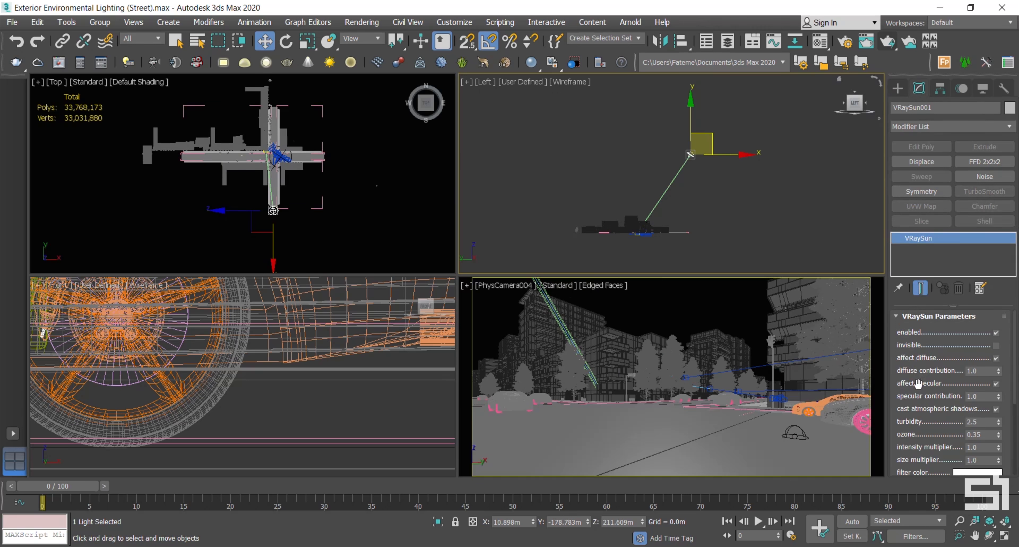
left_click_drag(918, 382, 924, 338)
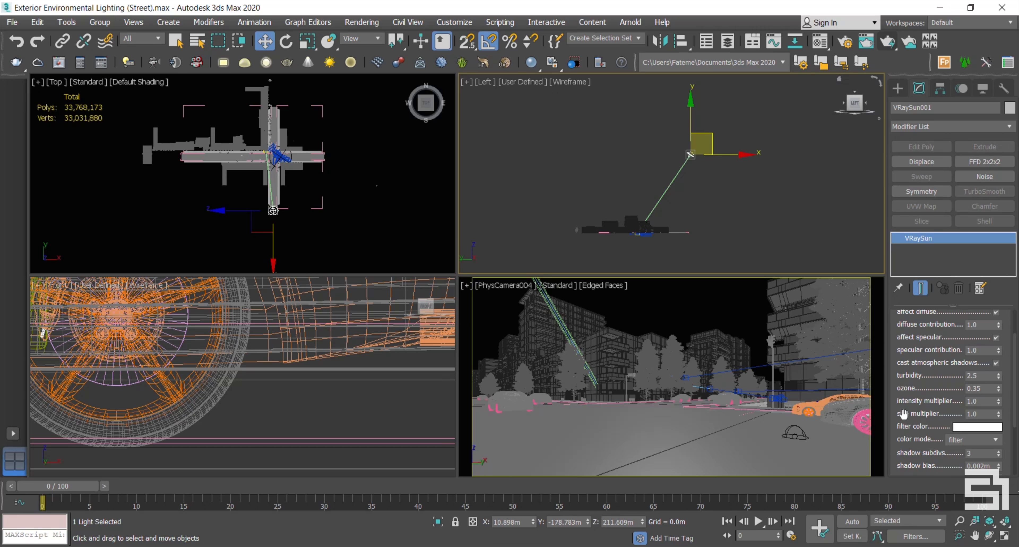
mouse_move(979, 402)
left_mouse_down()
mouse_move(928, 402)
mouse_move(952, 406)
left_mouse_up()
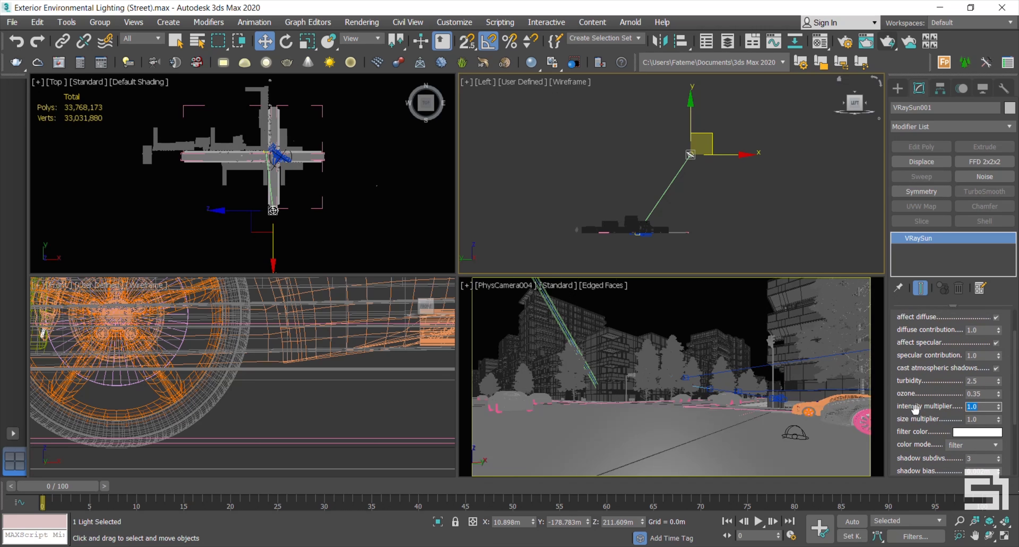
type("0")
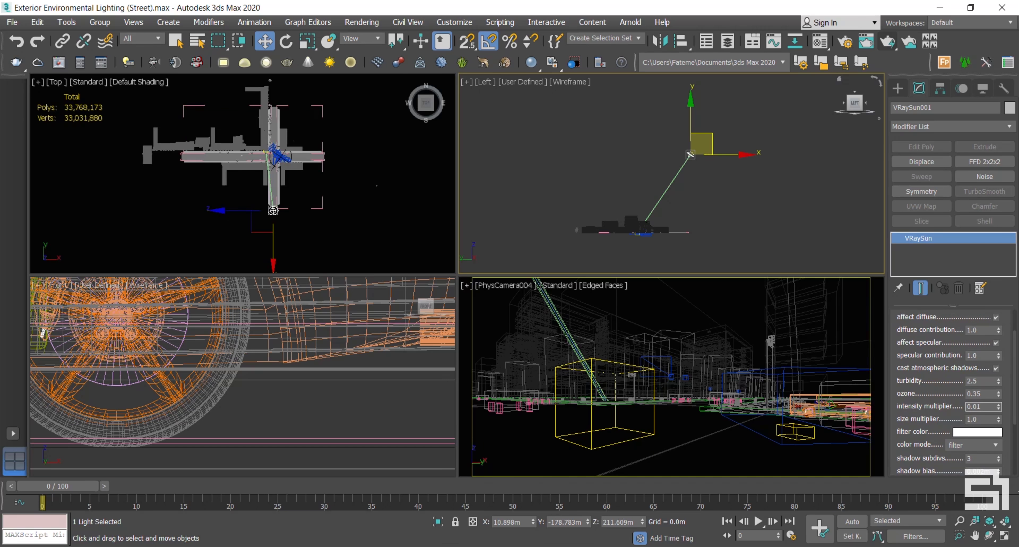
key("Return")
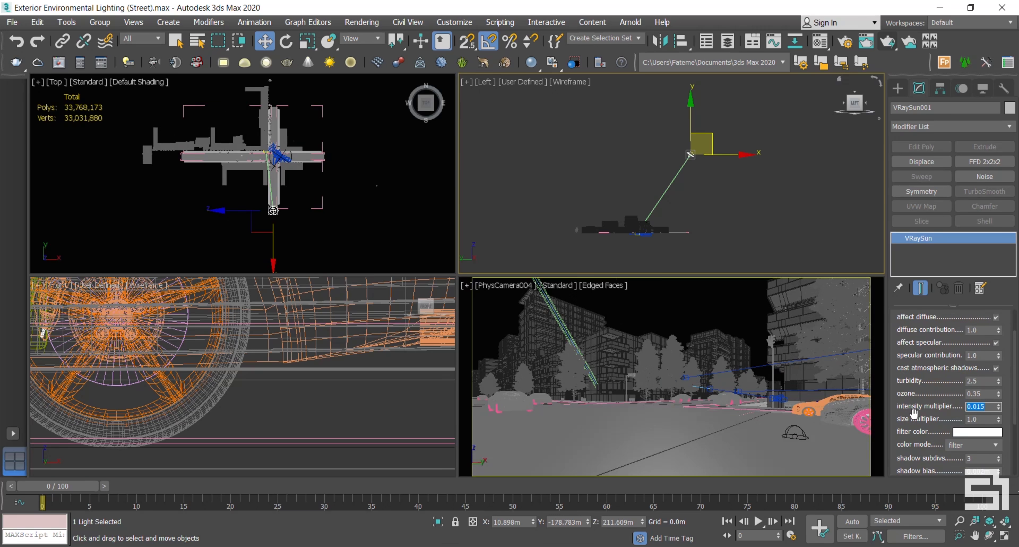
- Set the VRaySun's size multiplier to 3.0 for softer shadows
left_click_drag(927, 425, 927, 428)
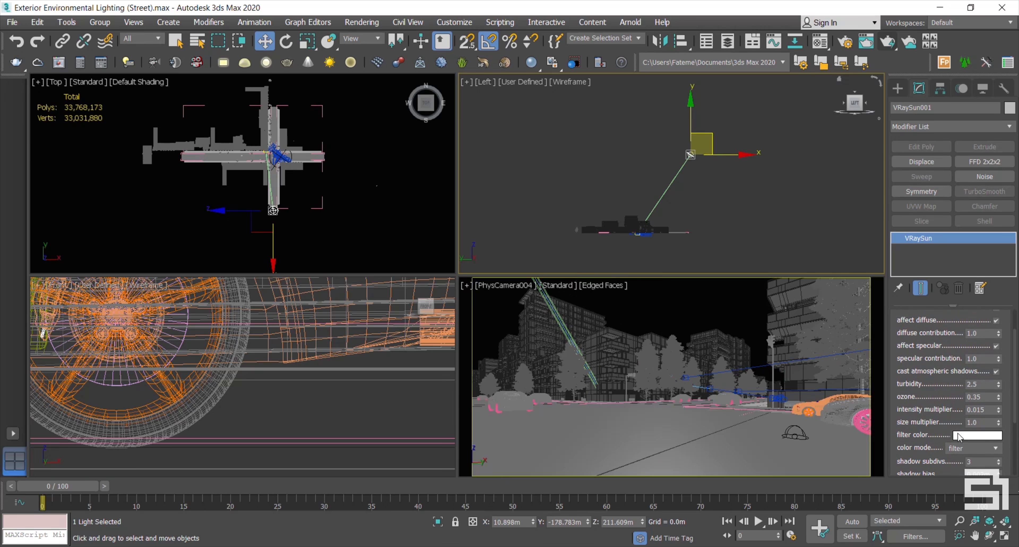
double_click(980, 422)
type("3")
key("Return")
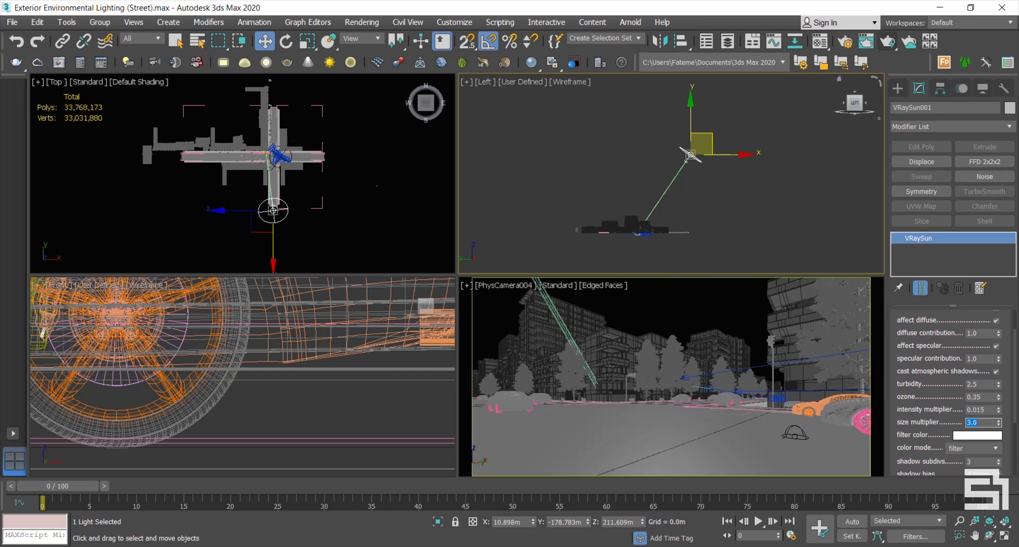
- Set the VRaySun's photon emit radius to 50 m so that its beam covers the area around the crossing
left_click_drag(912, 428, 911, 366)
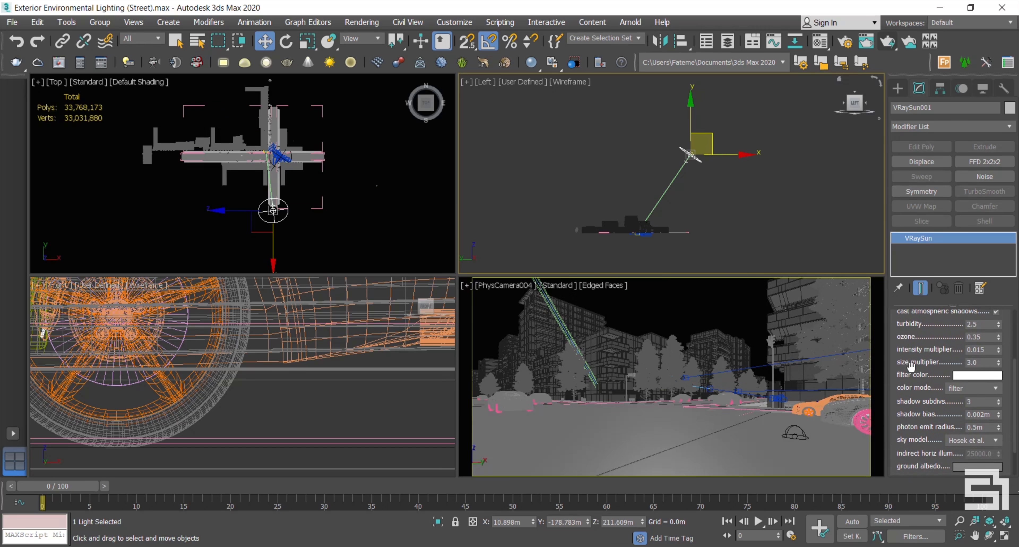
left_click_drag(915, 440, 920, 426)
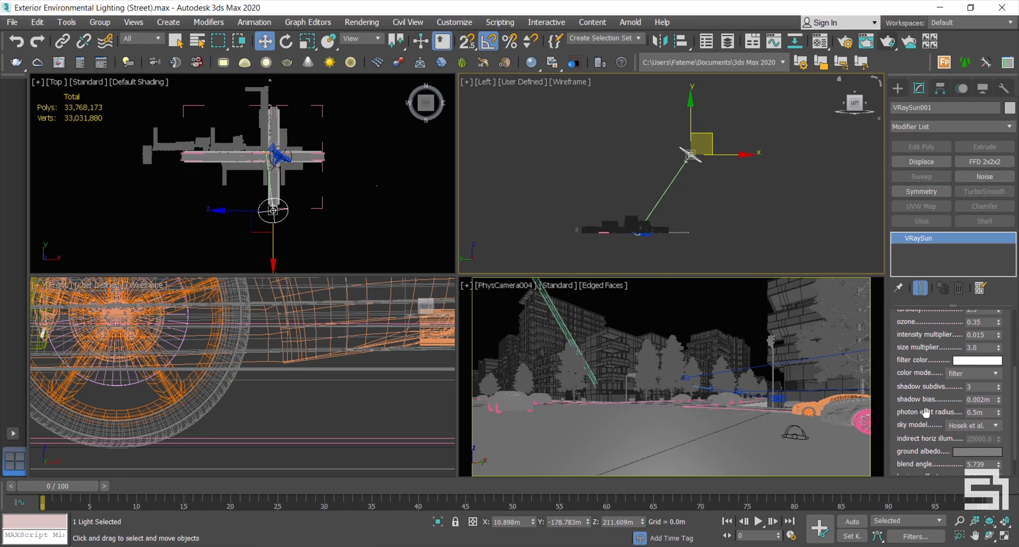
double_click(976, 413)
scroll(669, 189, "up", 4)
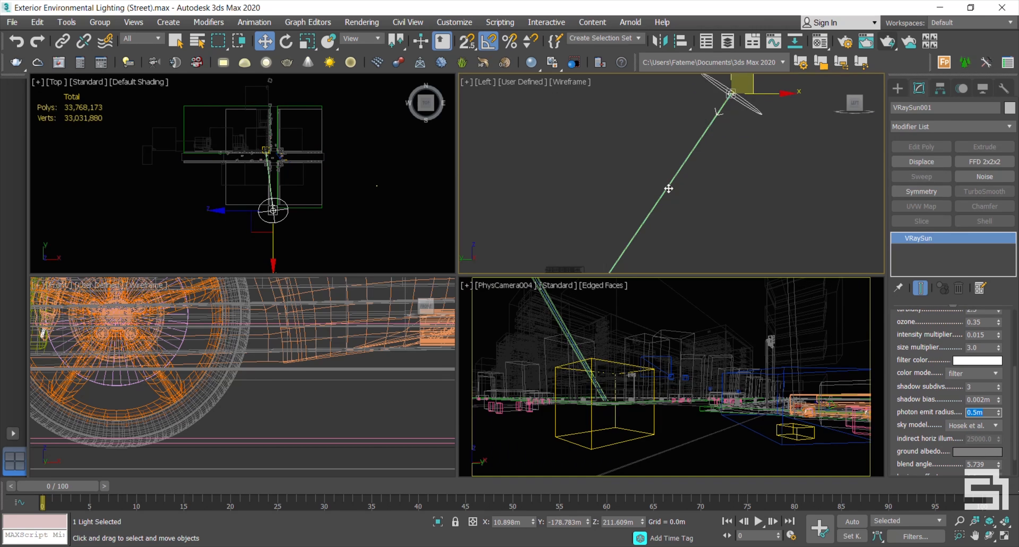
scroll(670, 192, "down", 2)
left_click_drag(911, 403, 910, 400)
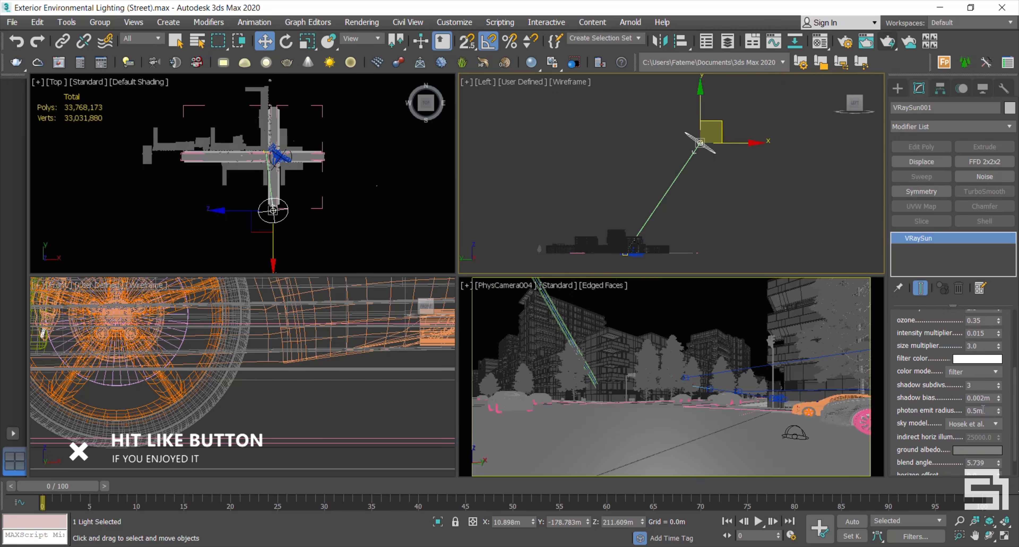
type("50")
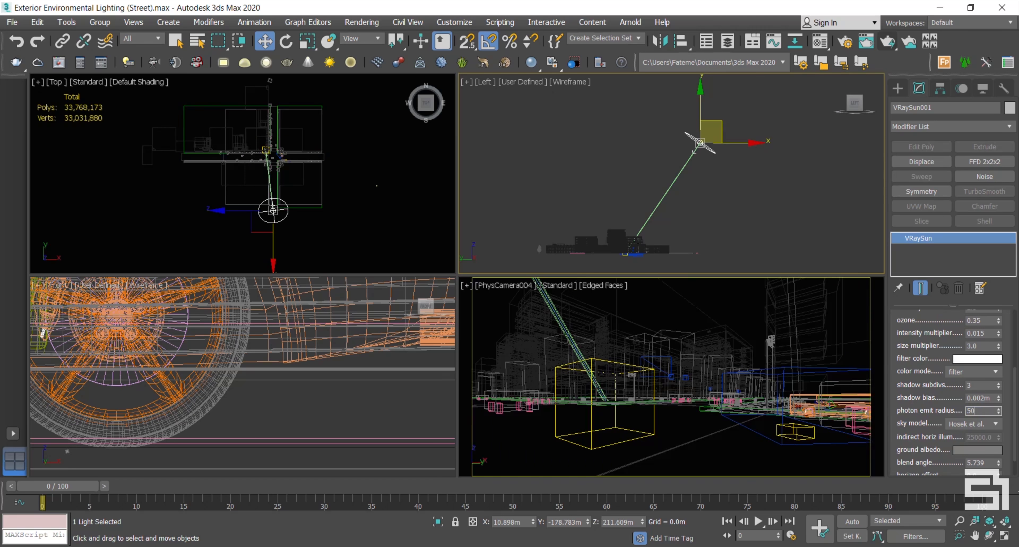
key("Return")
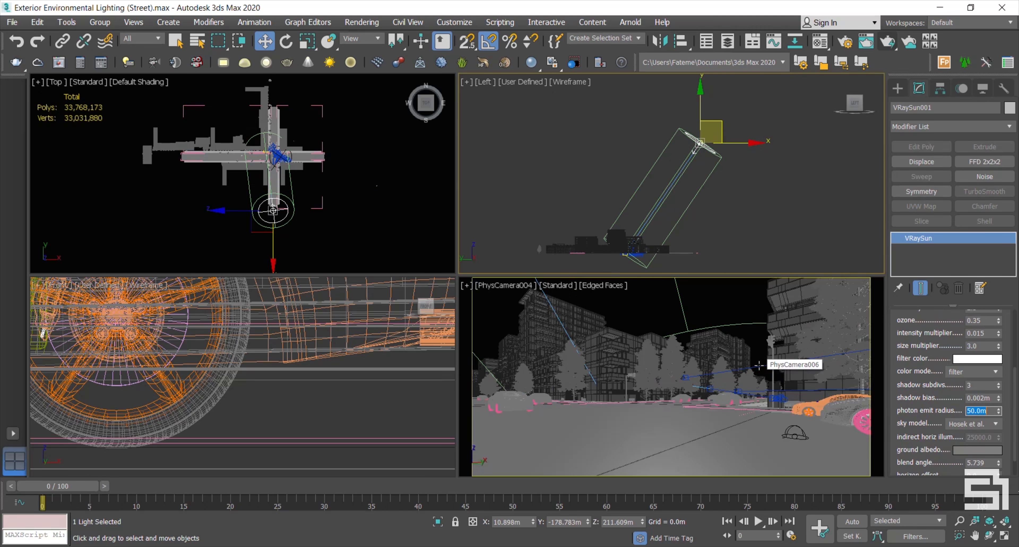
- Maximize the PhysCamera004 view, clear the selection, test-render it, and inspect the sun's light and shadows in the frame buffer
right_click(761, 366)
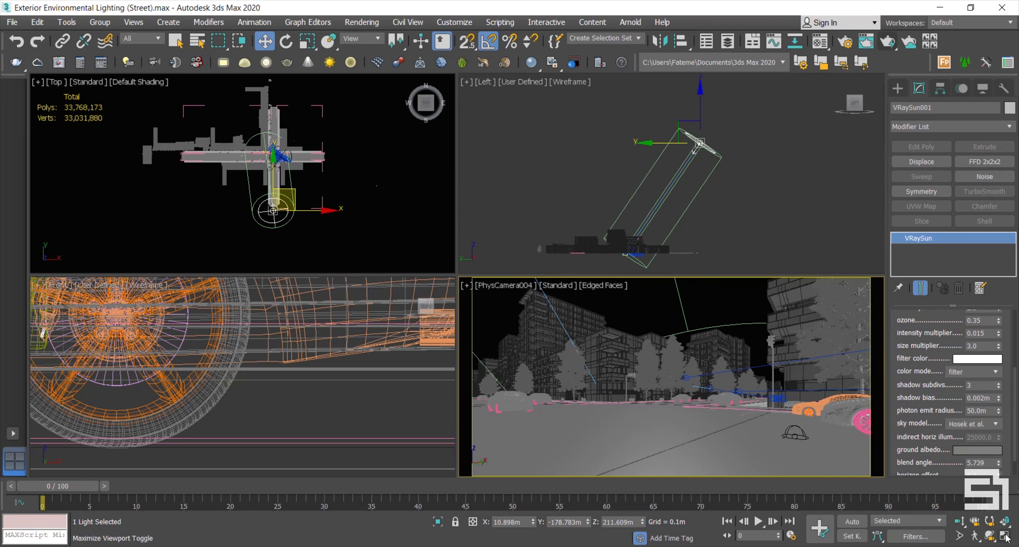
left_click(1006, 536)
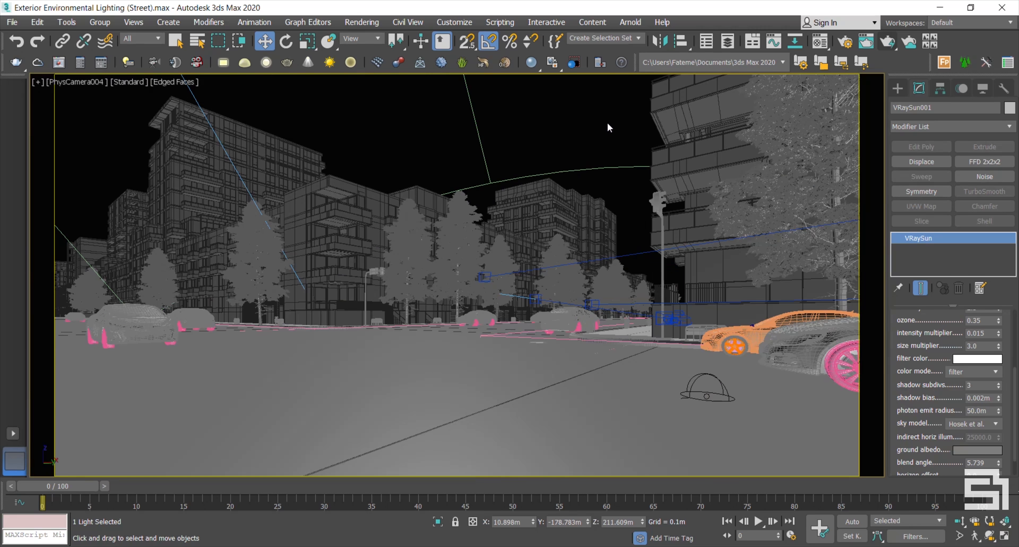
left_click(608, 122)
key("shift+q")
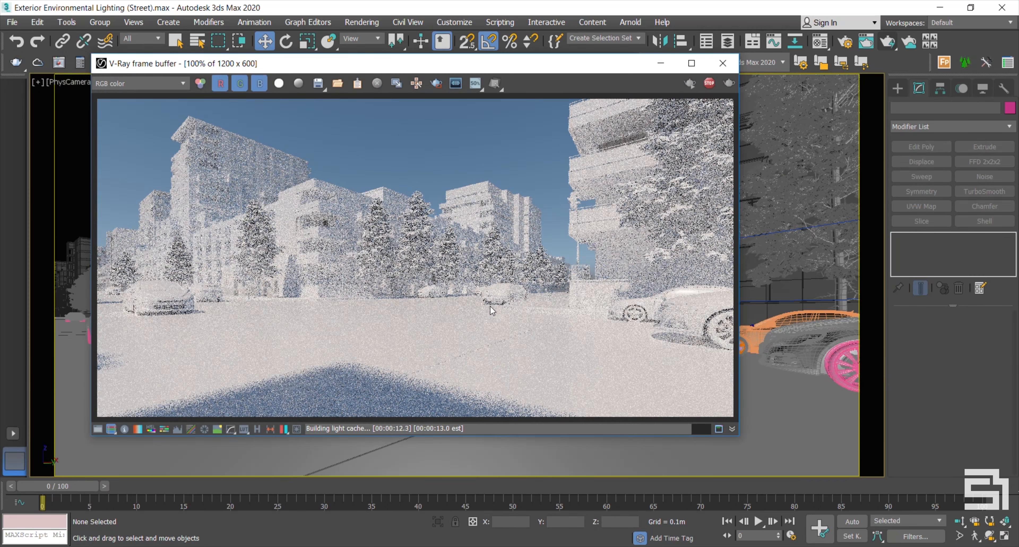
scroll(165, 321, "up", 2)
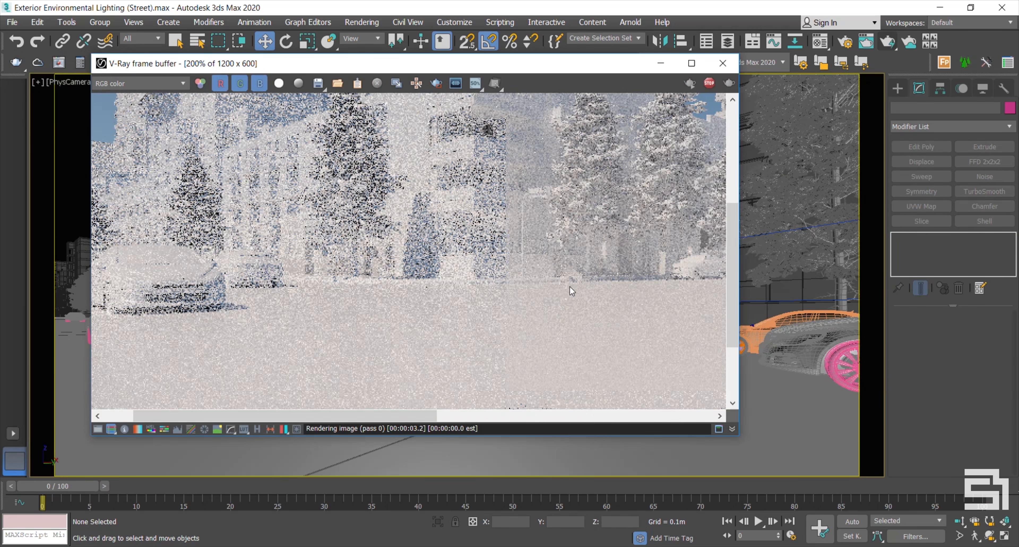
scroll(606, 299, "down", 2)
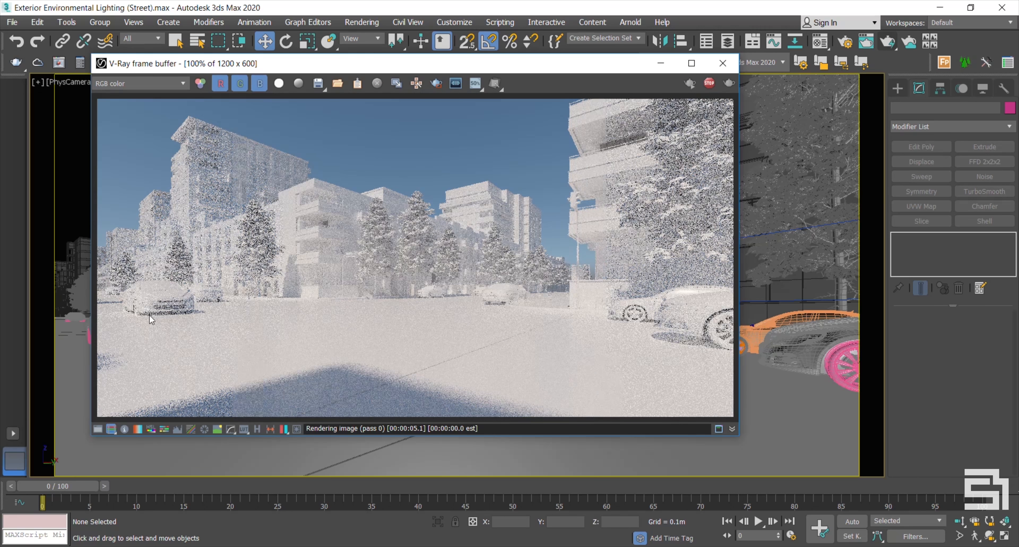
- Examine the car shadows, building facades and trees closely in the test render, and stop and close the render
scroll(144, 319, "up", 1)
scroll(126, 310, "up", 1)
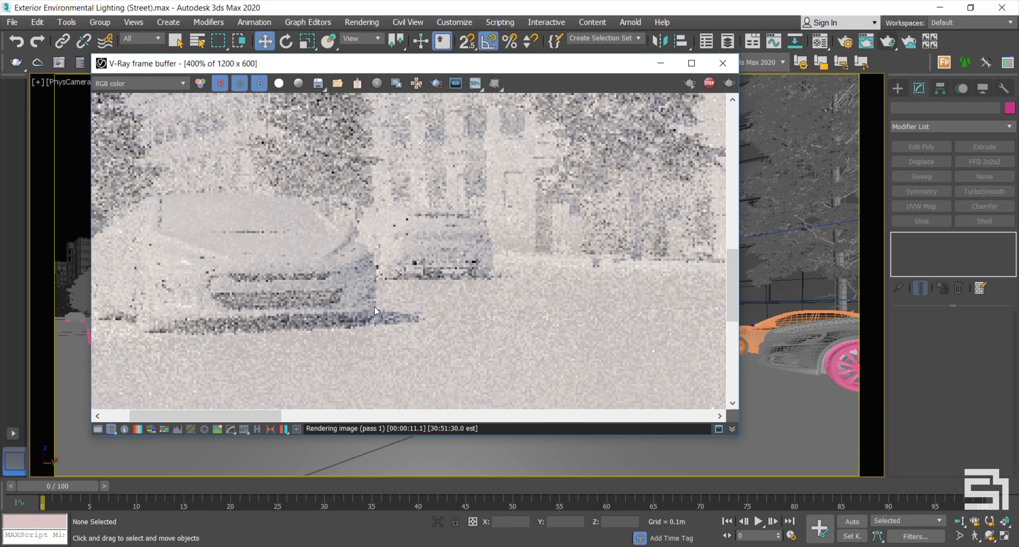
scroll(410, 323, "down", 1)
scroll(410, 322, "down", 1)
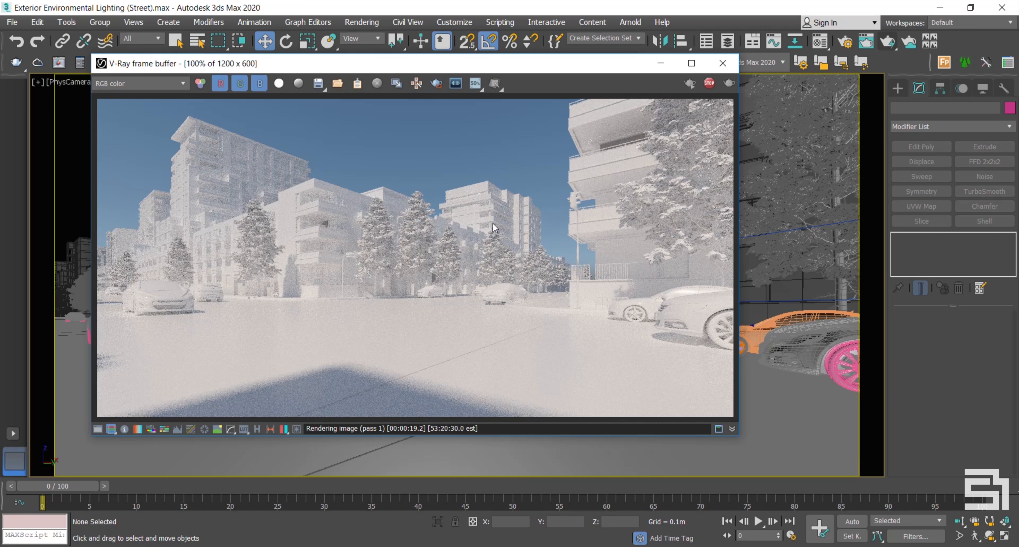
scroll(310, 242, "up", 1)
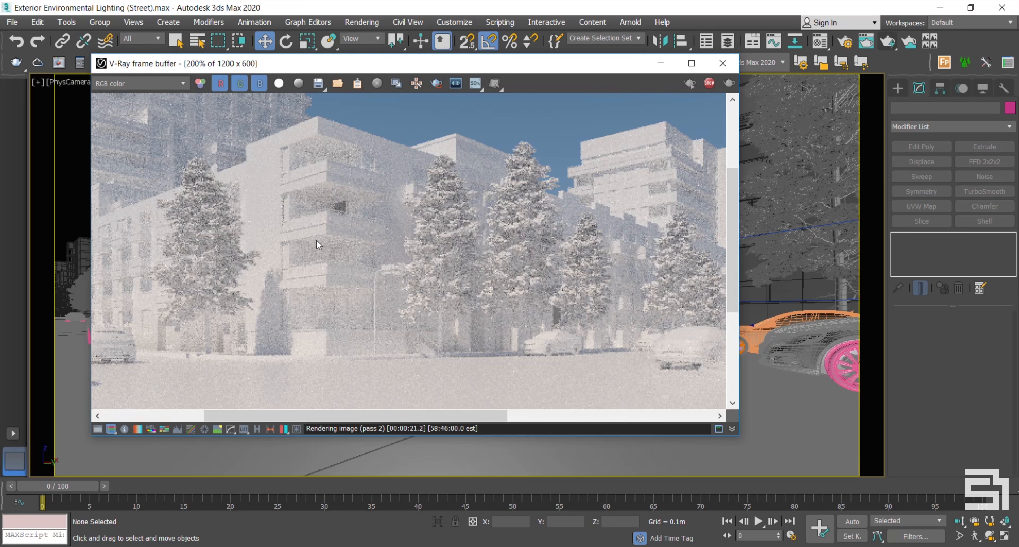
scroll(381, 293, "down", 1)
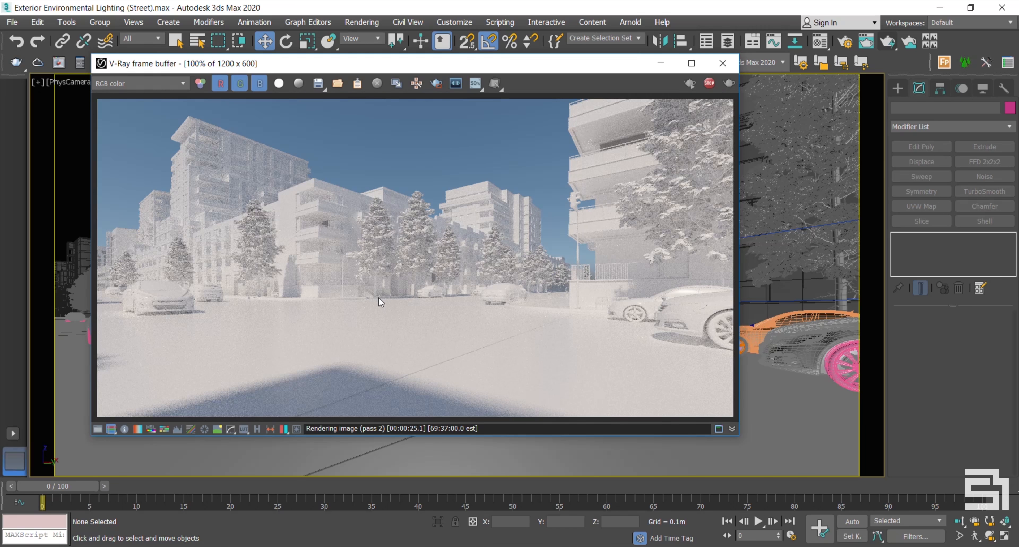
scroll(671, 377, "up", 1)
scroll(672, 349, "up", 1)
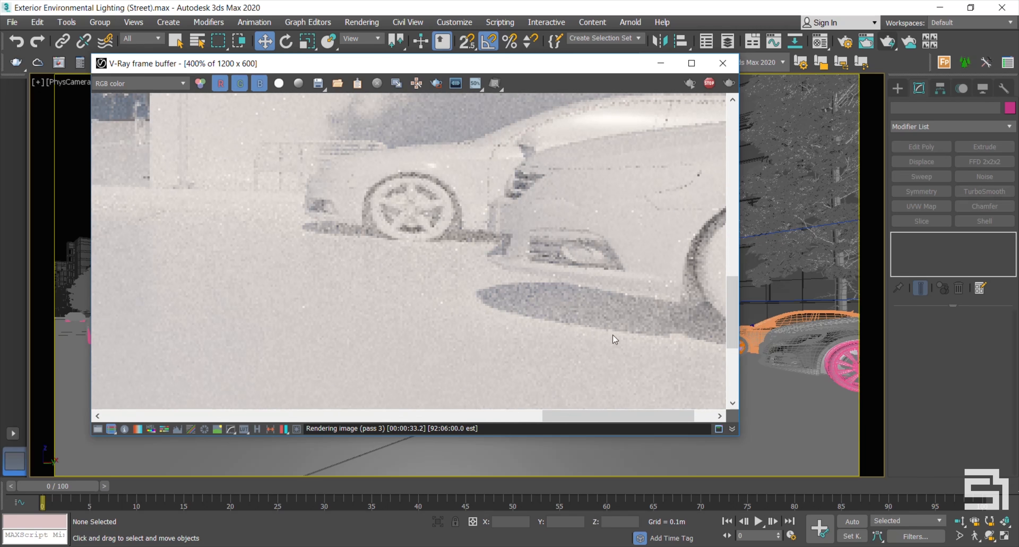
scroll(513, 277, "down", 2)
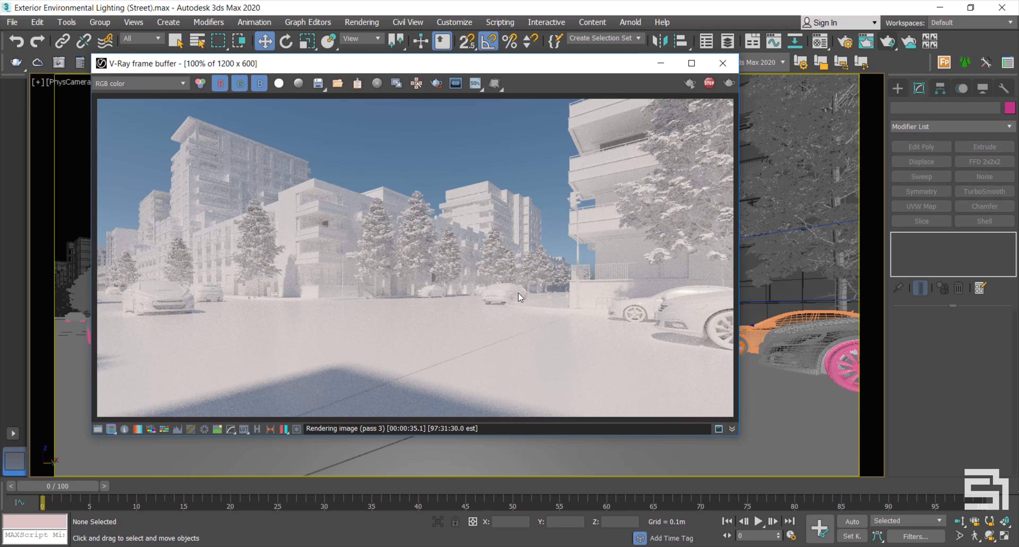
left_click(709, 87)
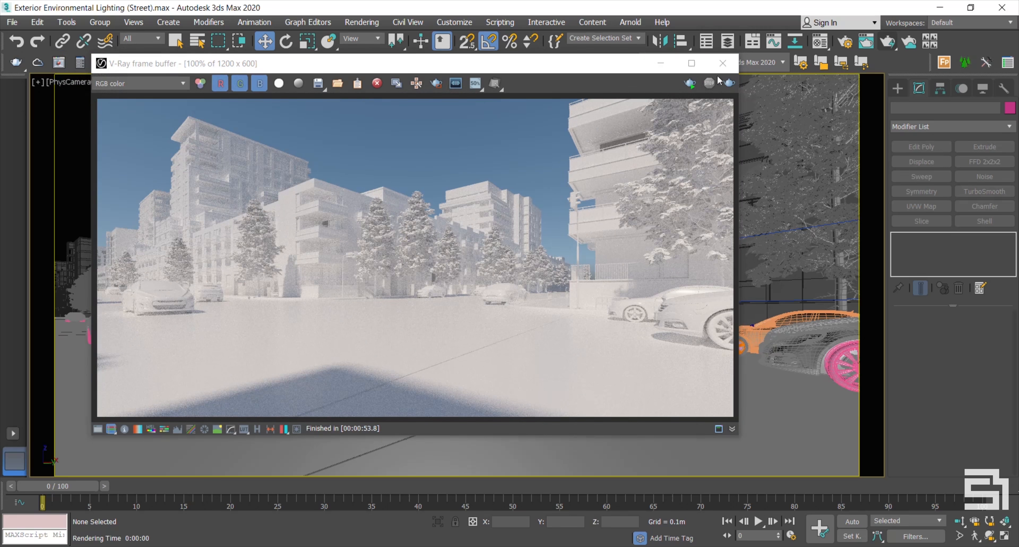
left_click(723, 63)
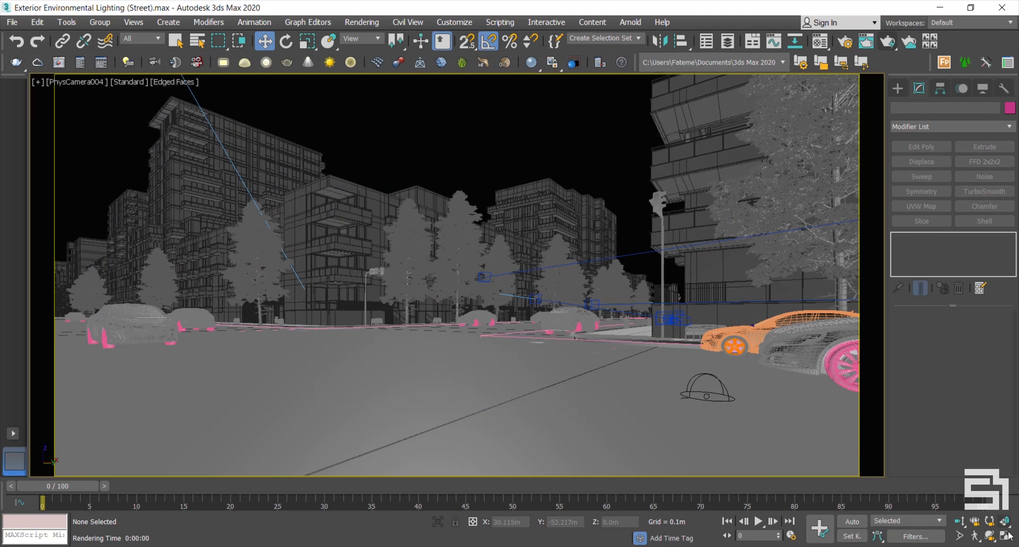
- Lower the VRaySun in the Left view and shift it sideways in the Top view to about X -20.7 m, Y -218.5 m, Z 139.1 m
key("alt+w")
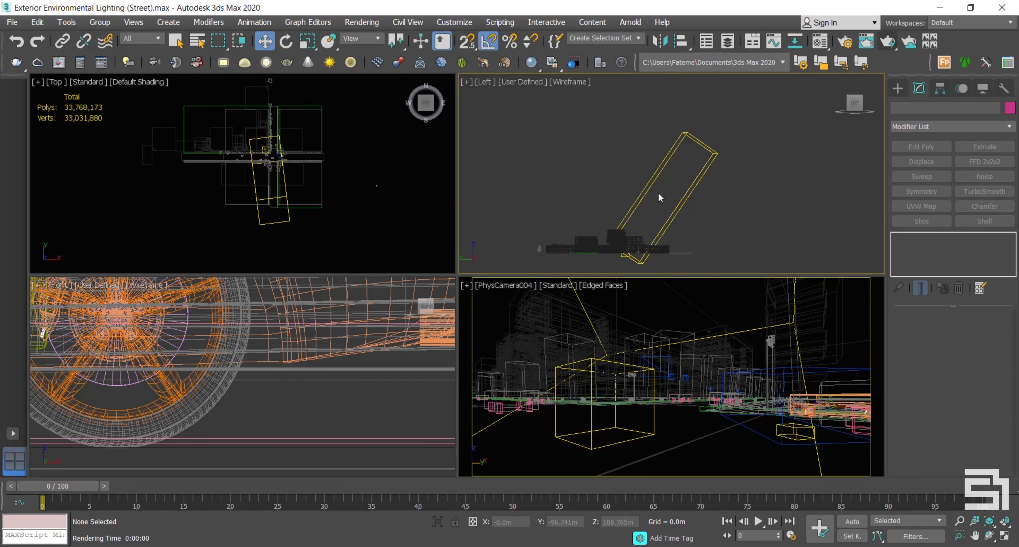
left_click(699, 144)
left_click_drag(705, 126, 741, 162)
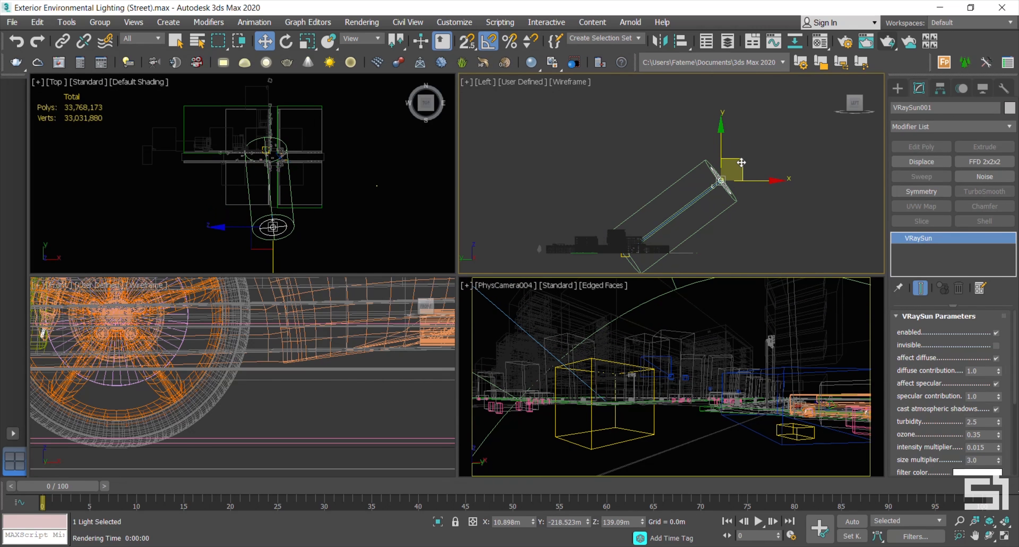
right_click(331, 202)
left_click_drag(304, 229, 312, 229)
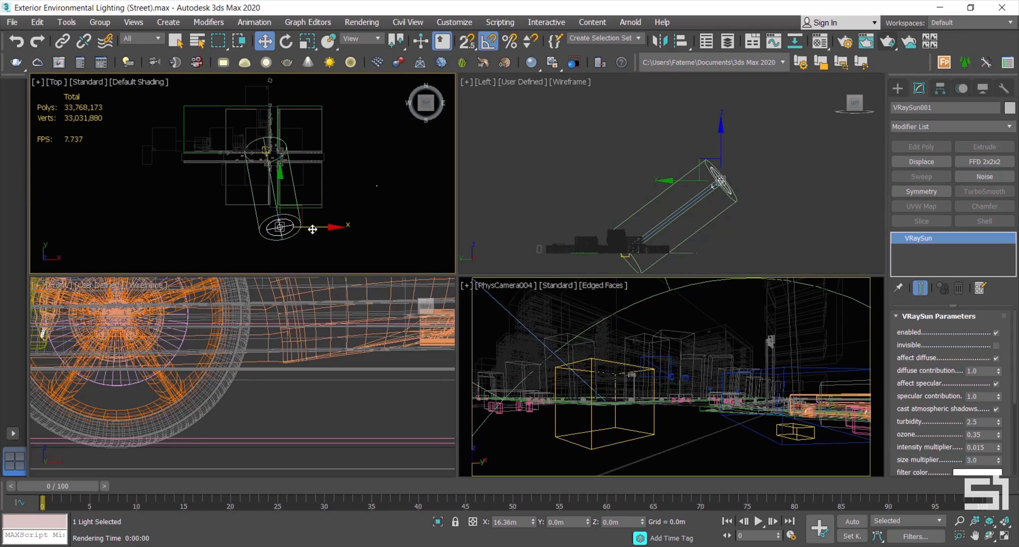
left_click_drag(313, 229, 293, 233)
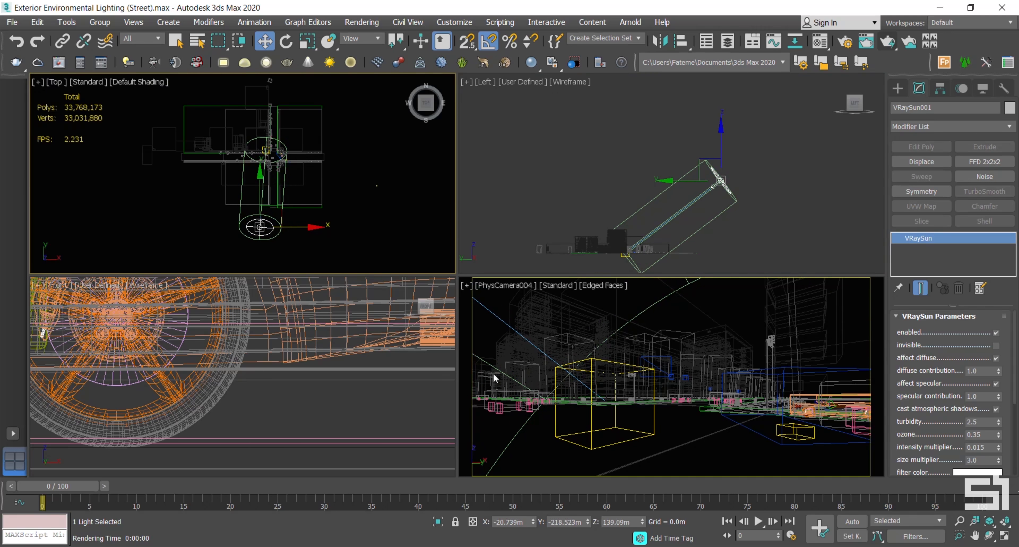
- Set the VRaySun's size multiplier to 8.0 and its photon emit radius to 80 m
left_click_drag(920, 462, 922, 426)
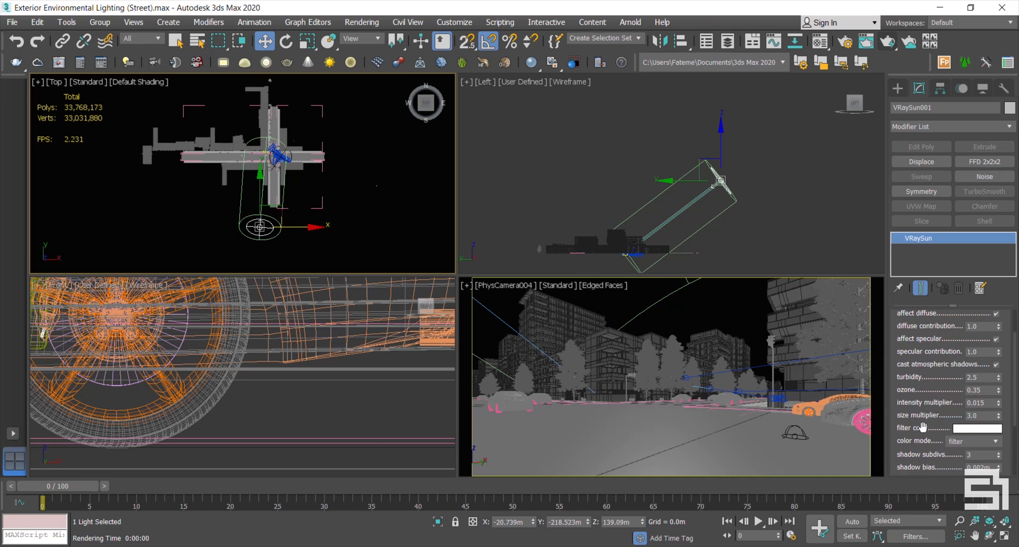
double_click(983, 415)
type("8")
key("Return")
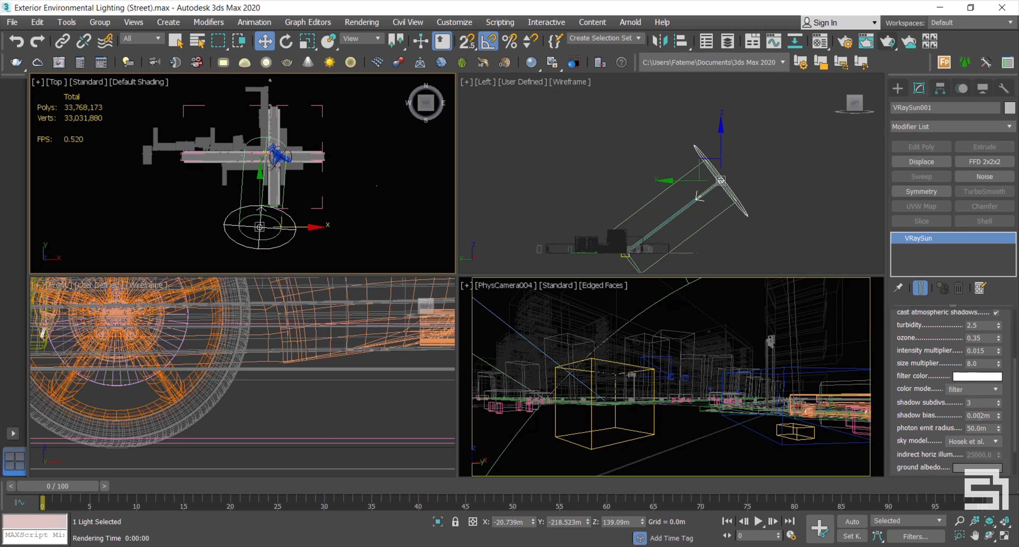
left_click(982, 428)
type("75")
key("Return")
type("80")
key("Return")
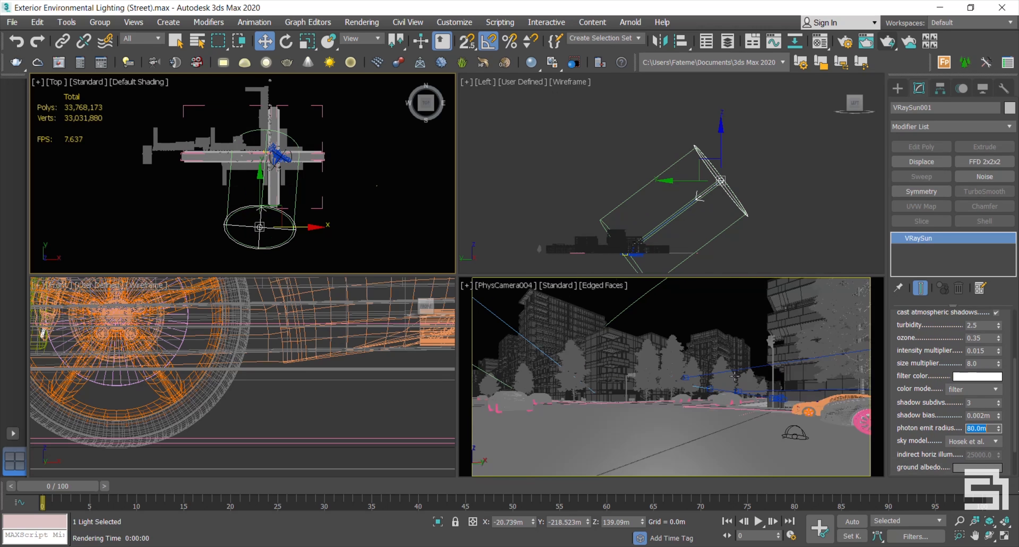
- Maximize the PhysCamera004 view, clear the selection, test-render it to check the shadows, and stop and close the render
left_click(1005, 535)
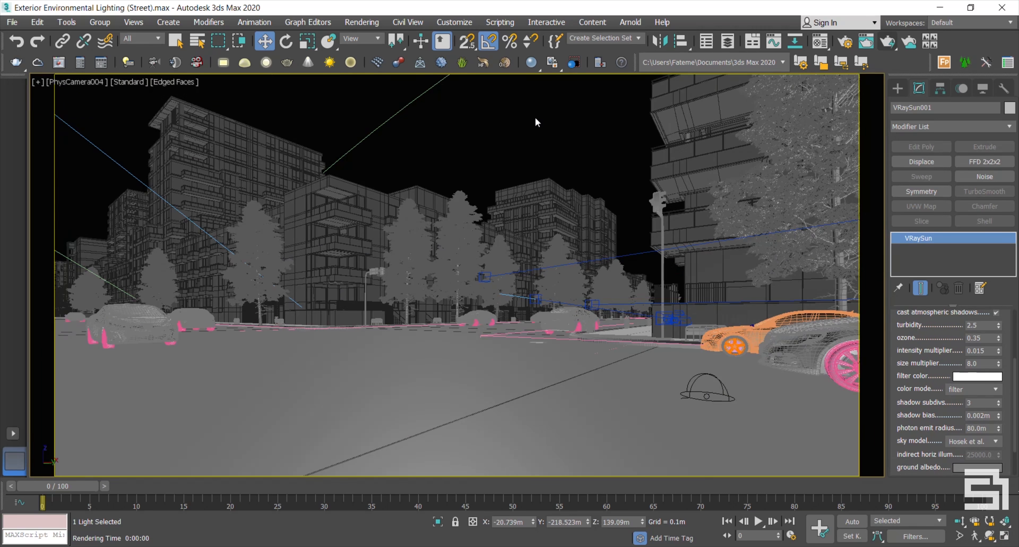
left_click(535, 117)
key("shift+q")
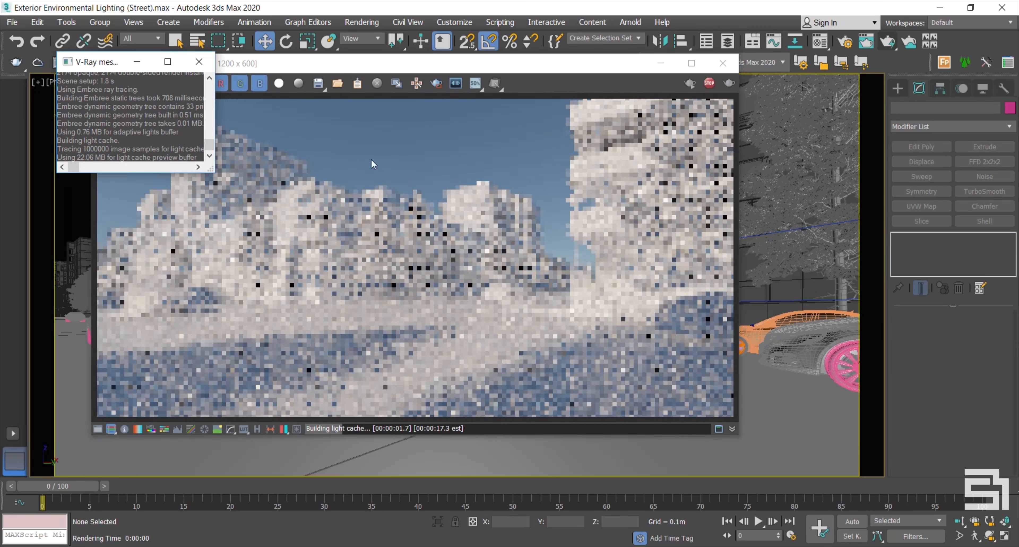
left_click(199, 61)
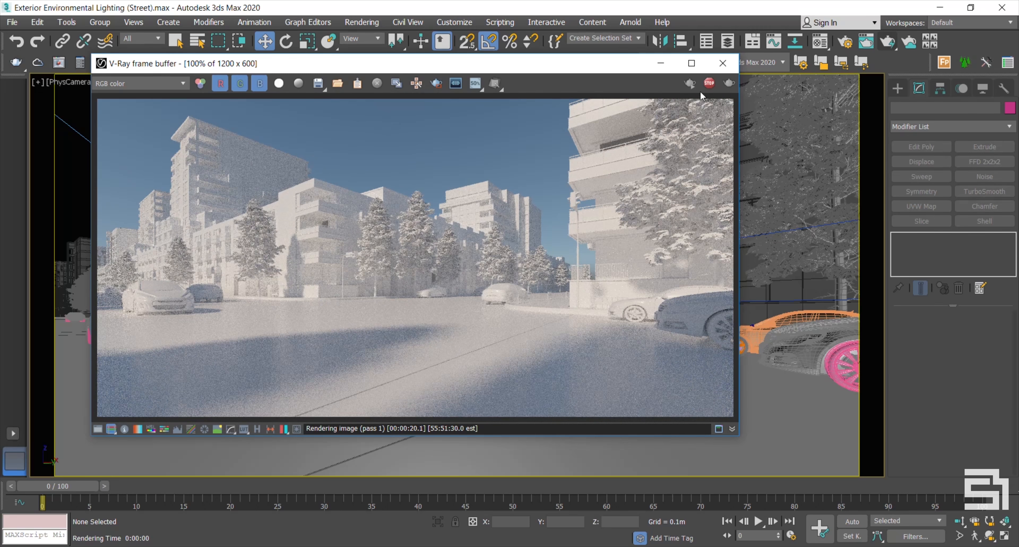
left_click(708, 84)
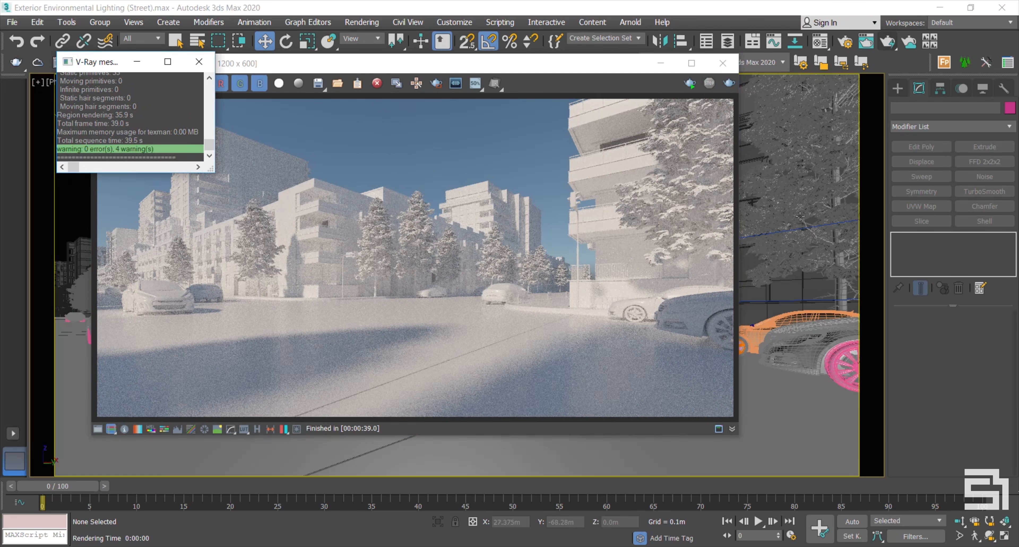
left_click(722, 63)
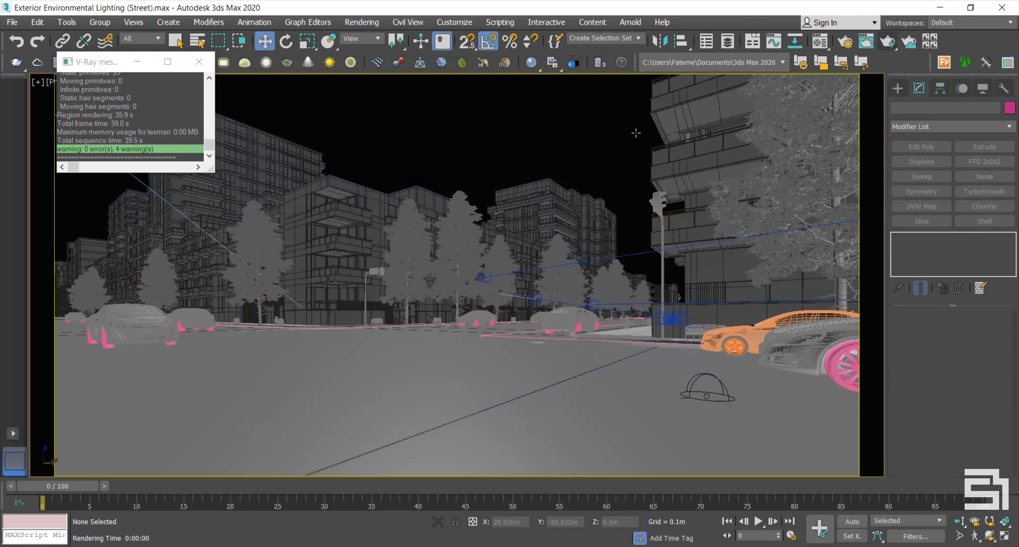
left_click(199, 61)
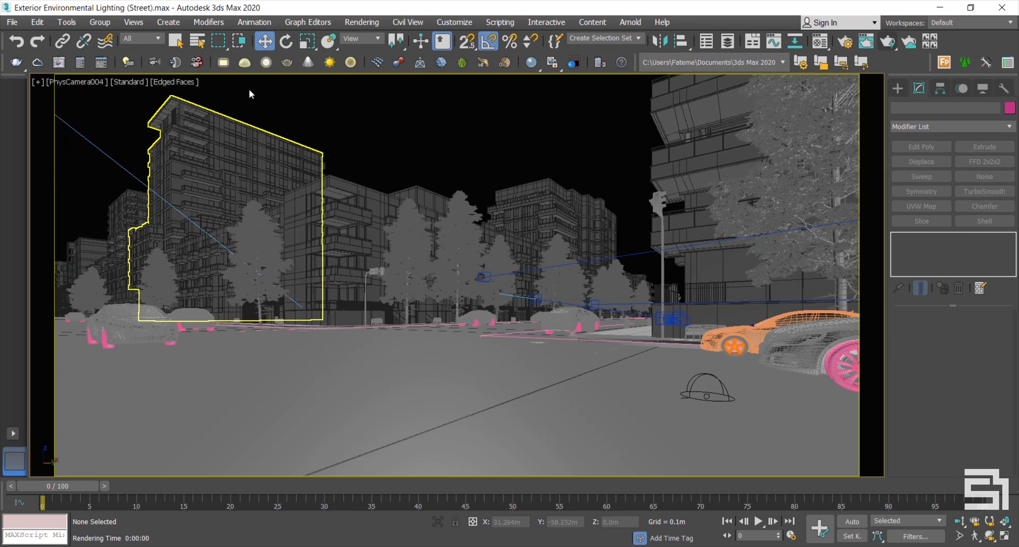
- Select VRaySun001 through the V-Ray Light Lister and set its intensity multiplier to 0.01
left_click(176, 62)
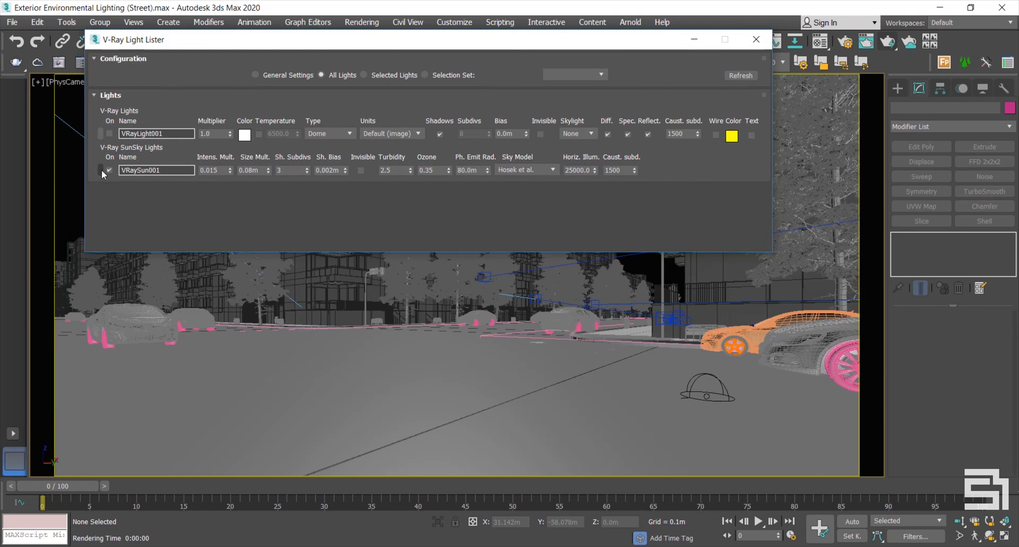
left_click(100, 170)
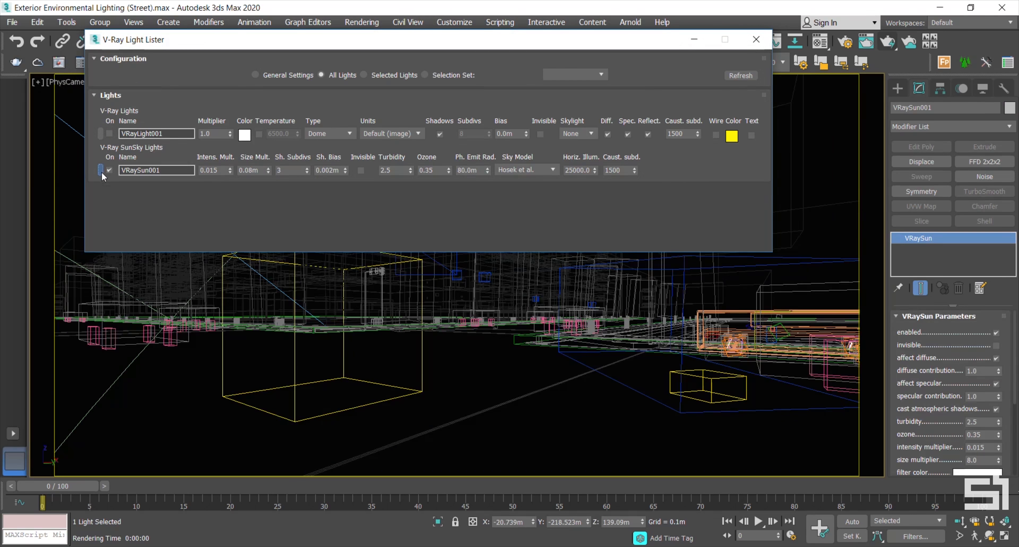
scroll(937, 445, "down", 2)
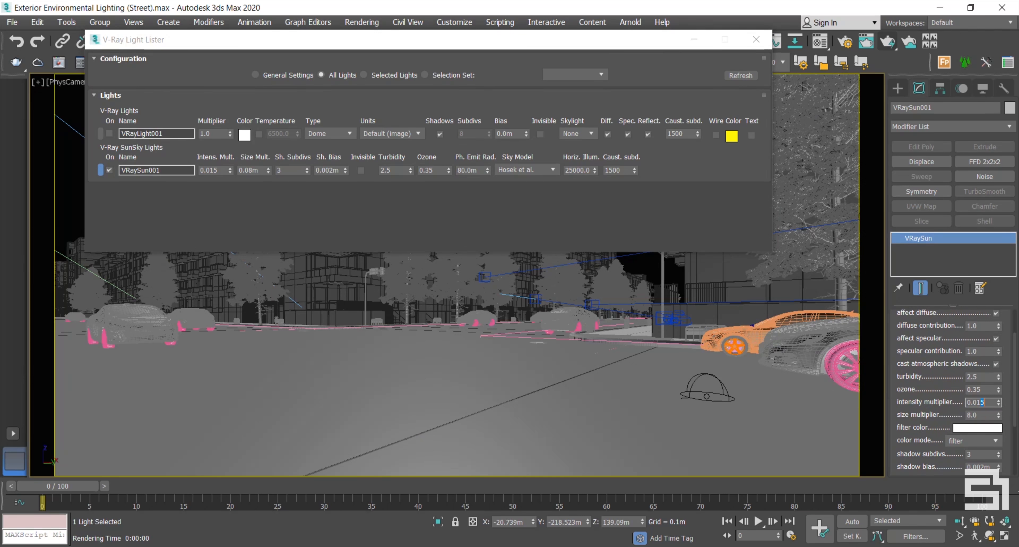
key("BackSpace")
key("Return")
left_click(756, 39)
scroll(925, 369, "down", 2)
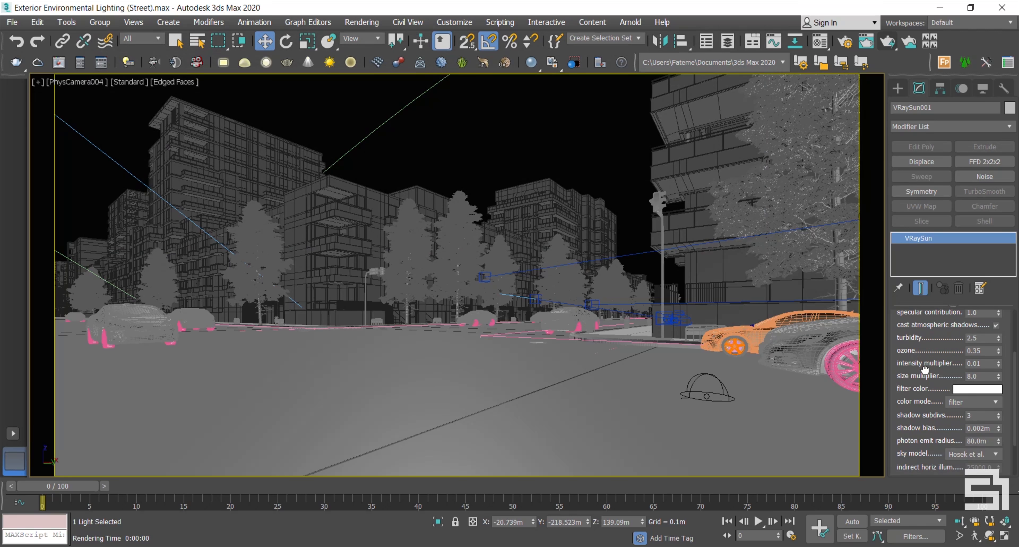
- Return to the four-viewport layout and move the VRaySun sideways and slightly higher, to about X -13.2 m and Z 150.4 m
left_click(1005, 536)
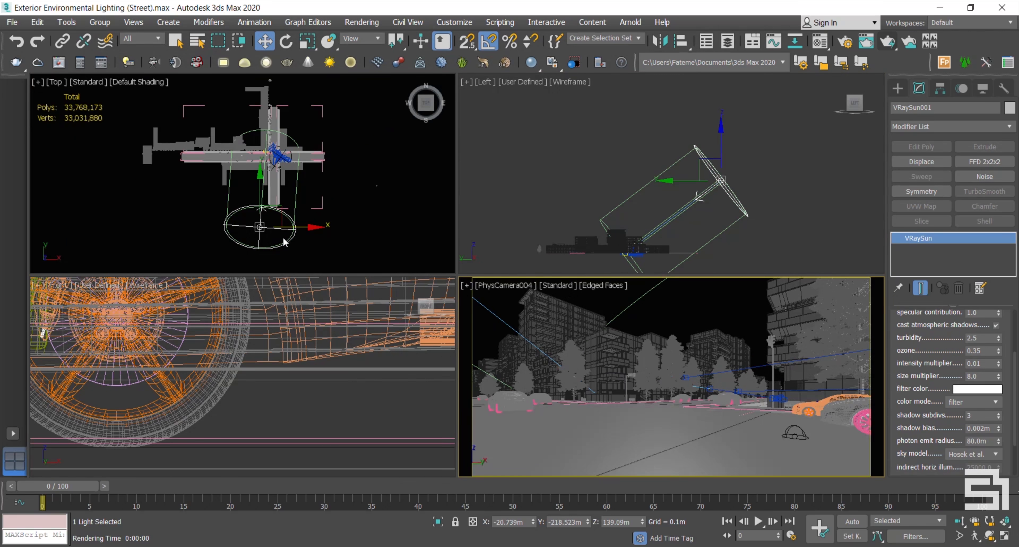
left_click_drag(284, 241, 305, 228)
left_click(694, 220)
left_click_drag(722, 145, 722, 135)
right_click(710, 309)
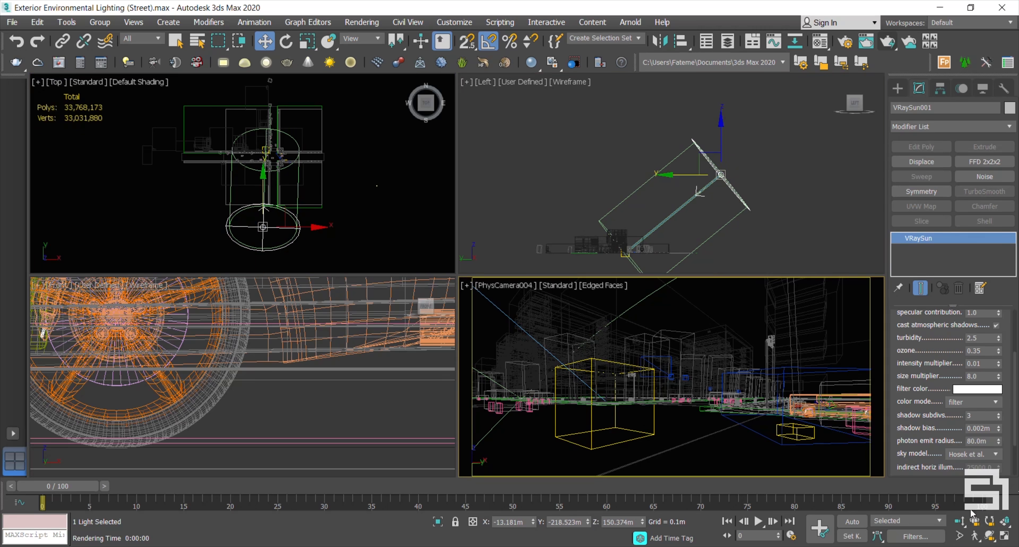
- Test-render the maximized PhysCamera004 view, stop that render, and start an interactive render in the frame buffer
left_click(1006, 535)
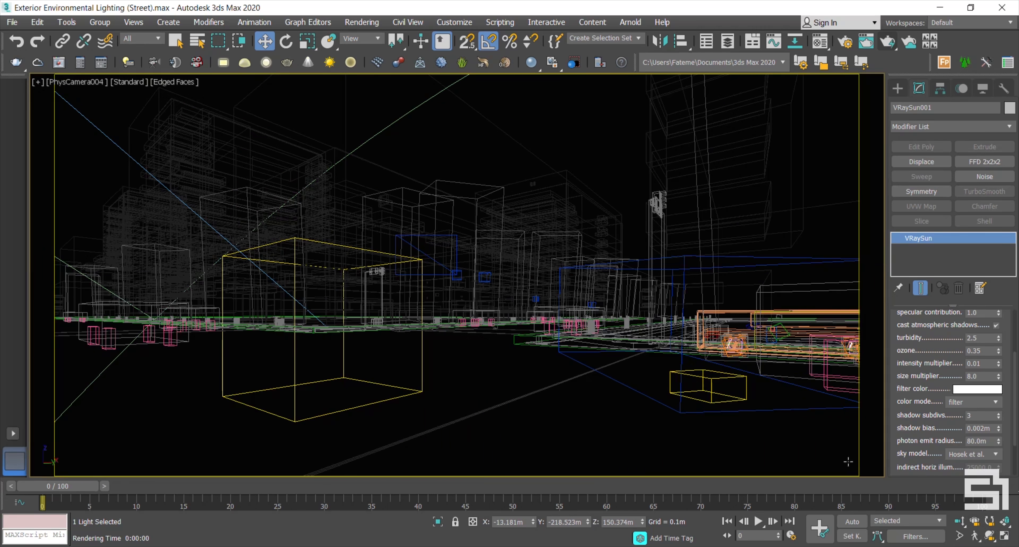
key("shift+q")
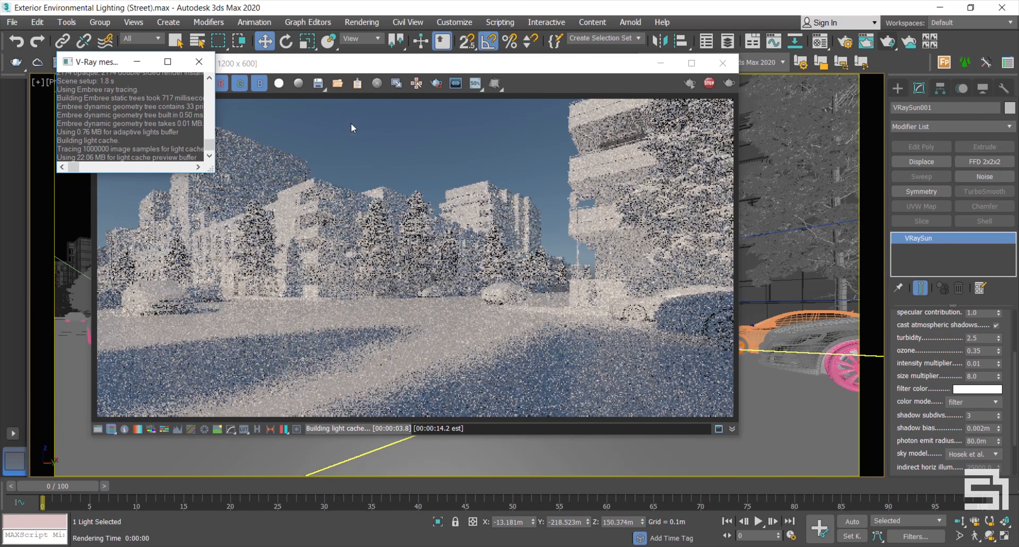
left_click(199, 61)
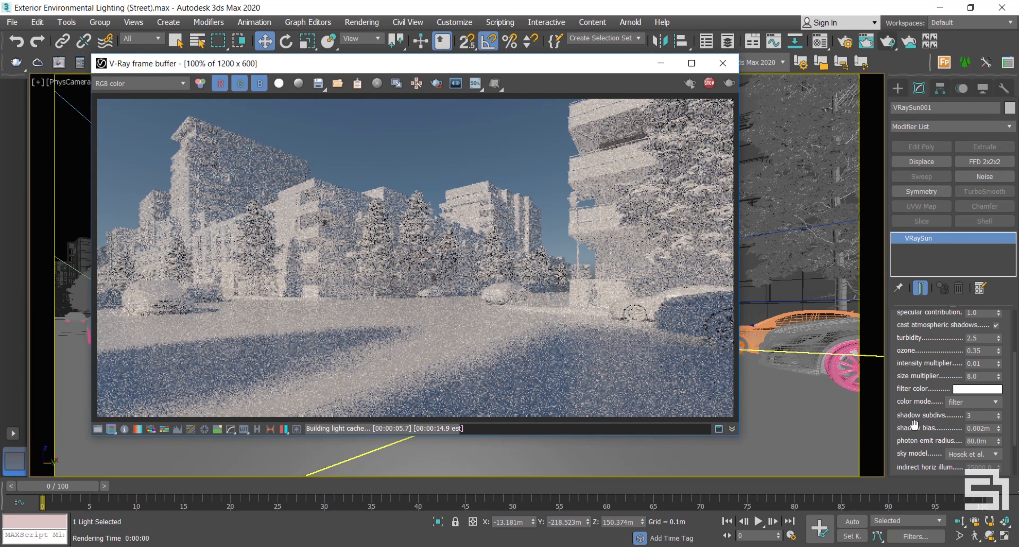
left_click(710, 84)
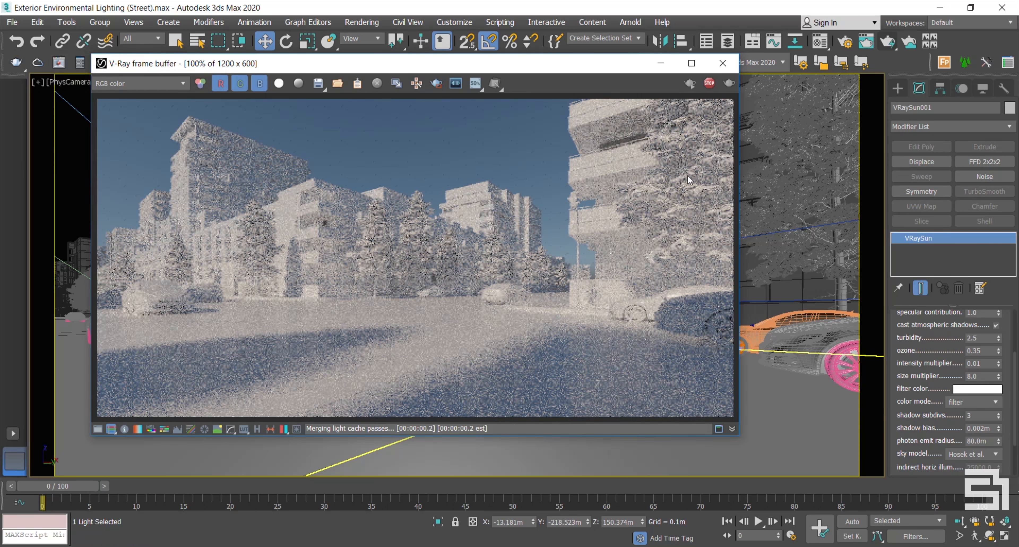
left_click(695, 84)
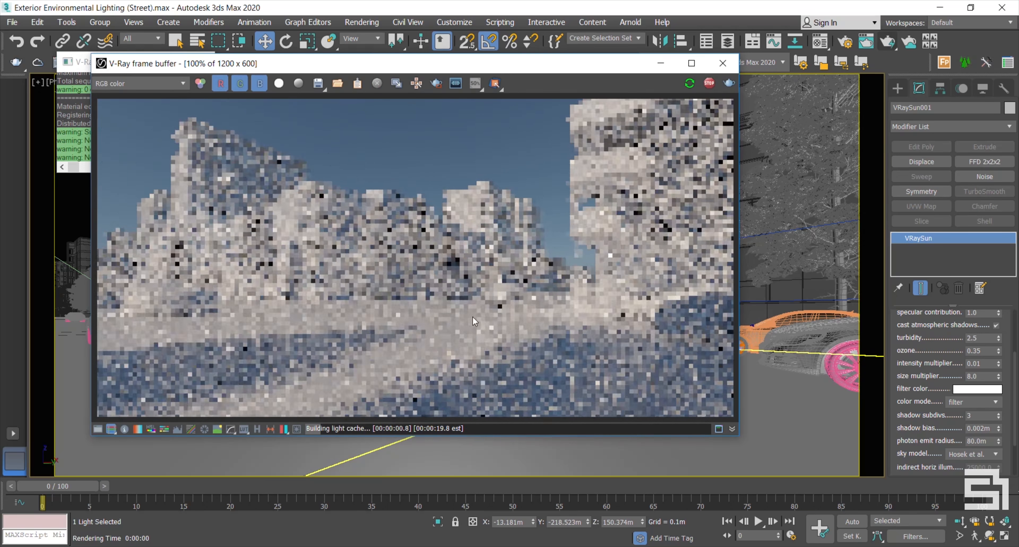
- Set the VRaySun's intensity multiplier to 0.007 while the interactive render runs
scroll(930, 368, "up", 1)
double_click(976, 371)
type("0.007")
key("Return")
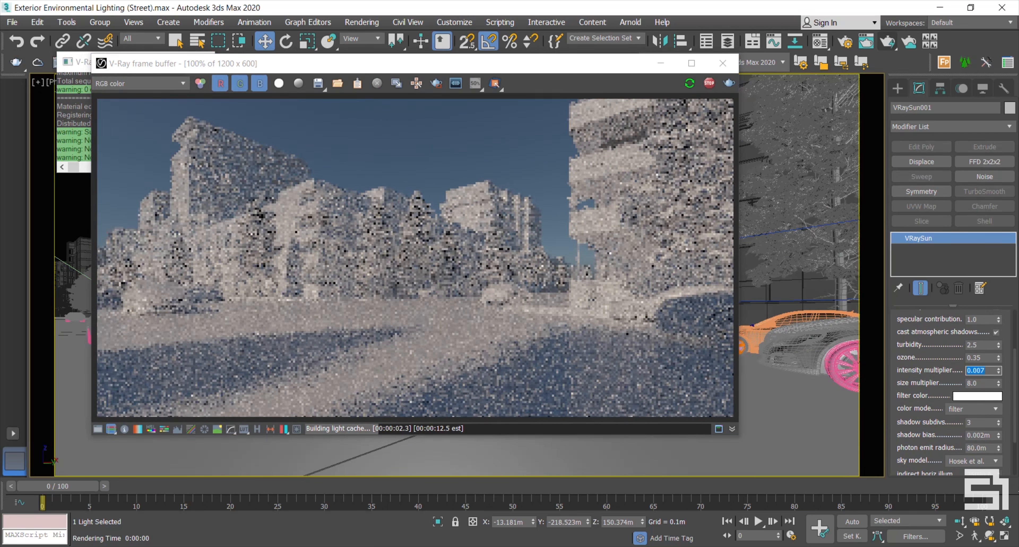
- Set the VRaySun's size multiplier to 10 and its photon emit radius to 100 m, and check the buildings up close in the render
left_click_drag(930, 435, 898, 346)
double_click(975, 391)
type("10")
key("Return")
double_click(976, 382)
type("100")
key("Return")
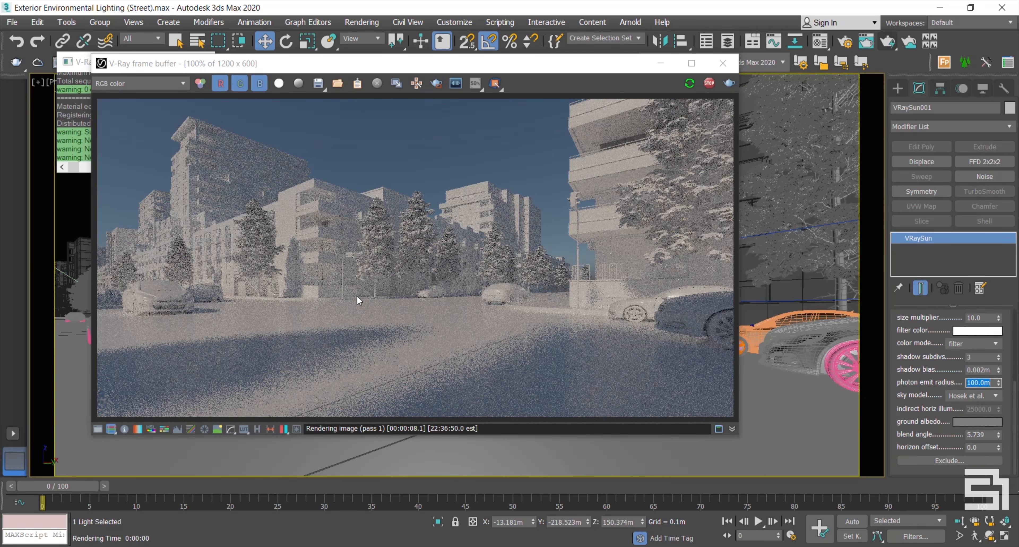
scroll(357, 297, "up", 1)
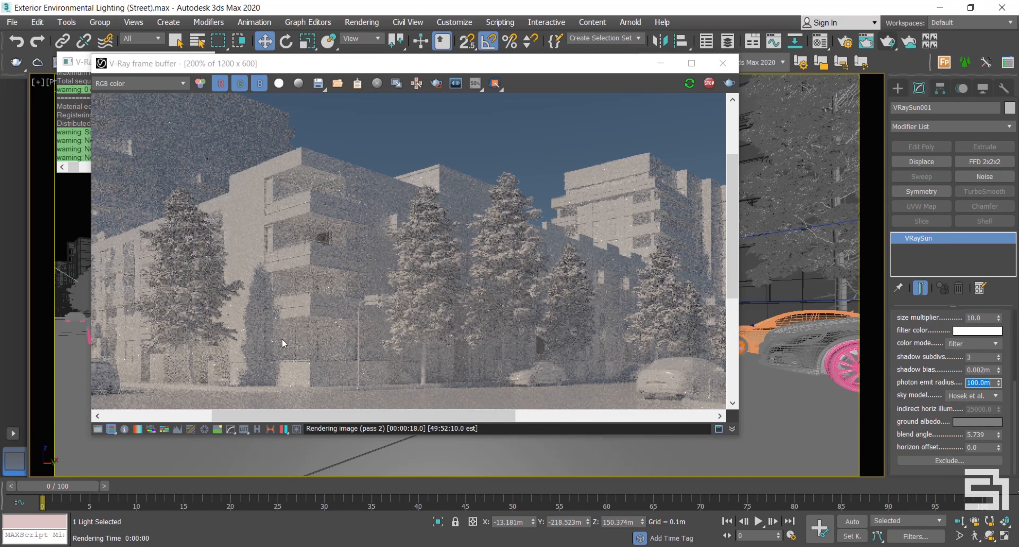
- Set the VRaySun's intensity multiplier to 0.009 and check the buildings up close in the interactive render
scroll(293, 284, "down", 1)
scroll(158, 306, "up", 1)
scroll(194, 304, "down", 1)
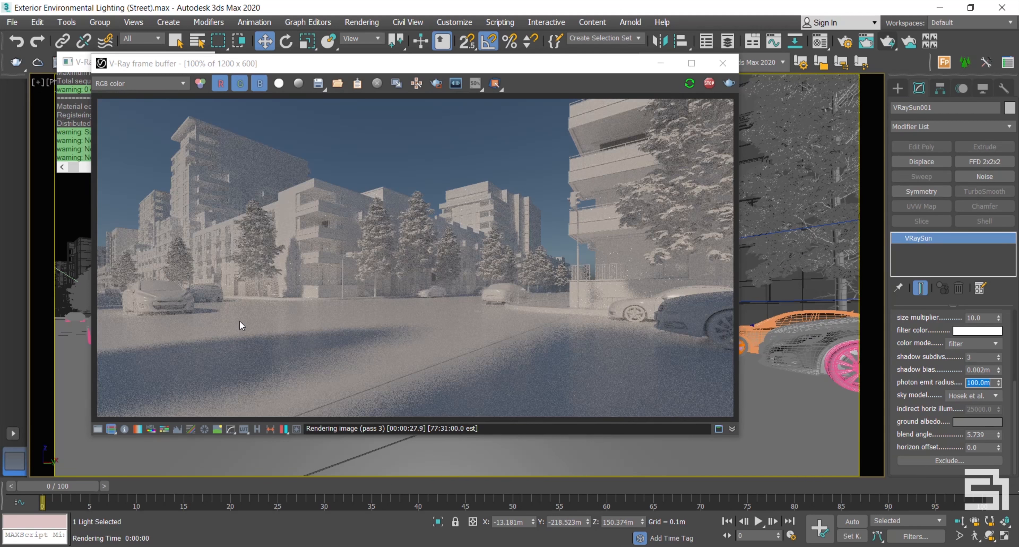
left_click_drag(917, 385, 917, 433)
left_click(998, 350)
left_click(999, 351)
key("Return")
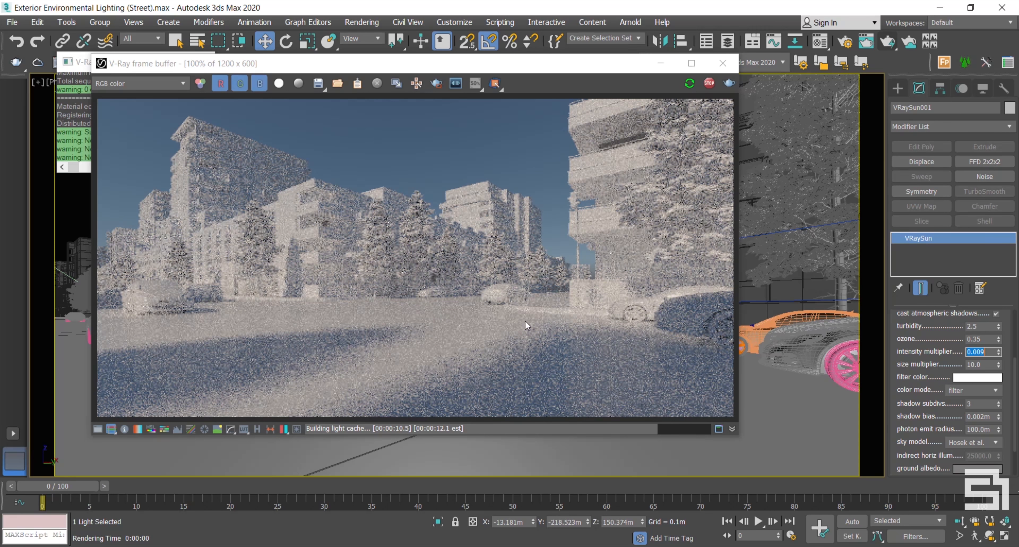
left_click(259, 214)
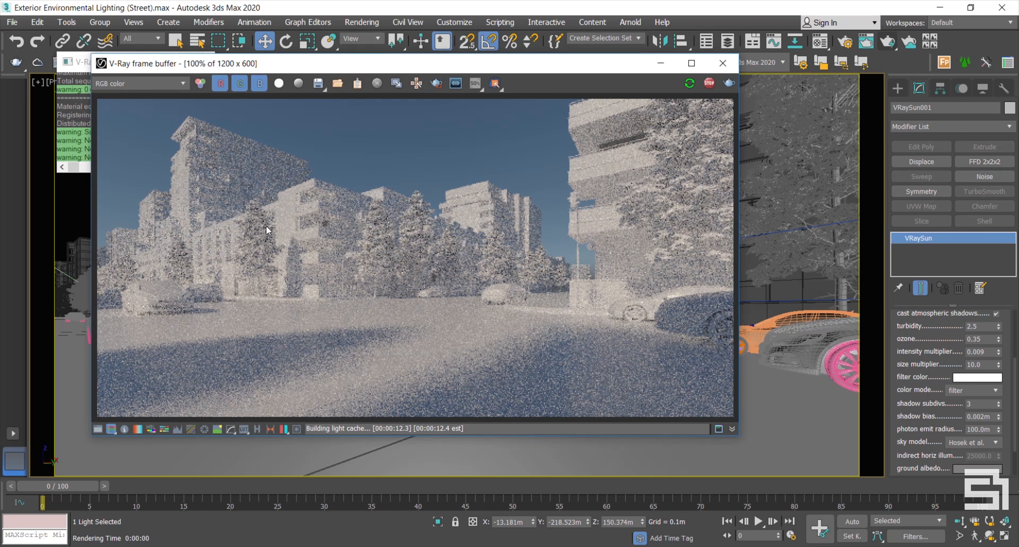
scroll(265, 226, "up", 1)
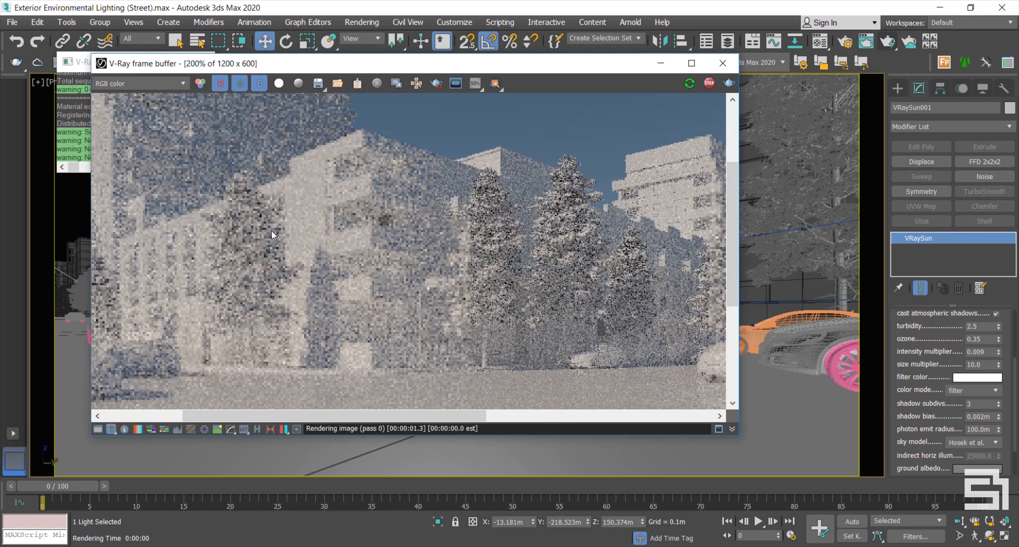
scroll(297, 234, "down", 1)
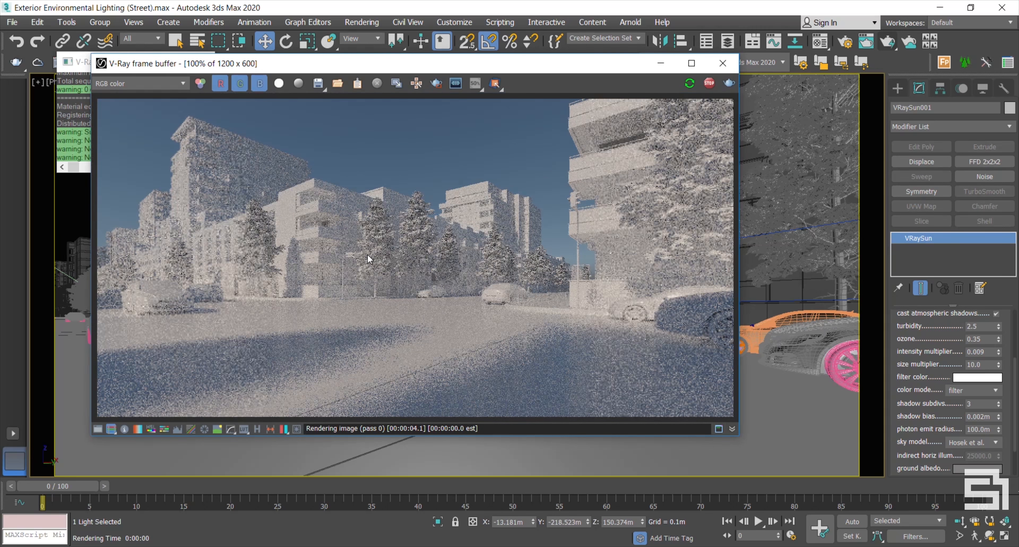
- Restore the four-viewport layout and move the VRaySun sideways in the Top view to about X -253 m
left_click_drag(374, 70, 443, 81)
left_click(199, 61)
left_click_drag(319, 76, 286, 72)
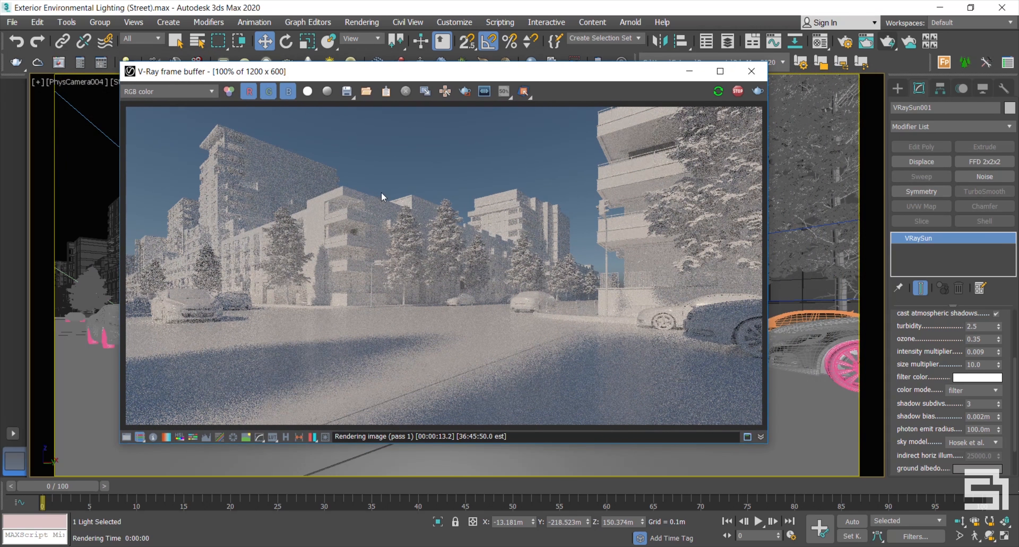
left_click(1005, 536)
left_click_drag(529, 76, 471, 78)
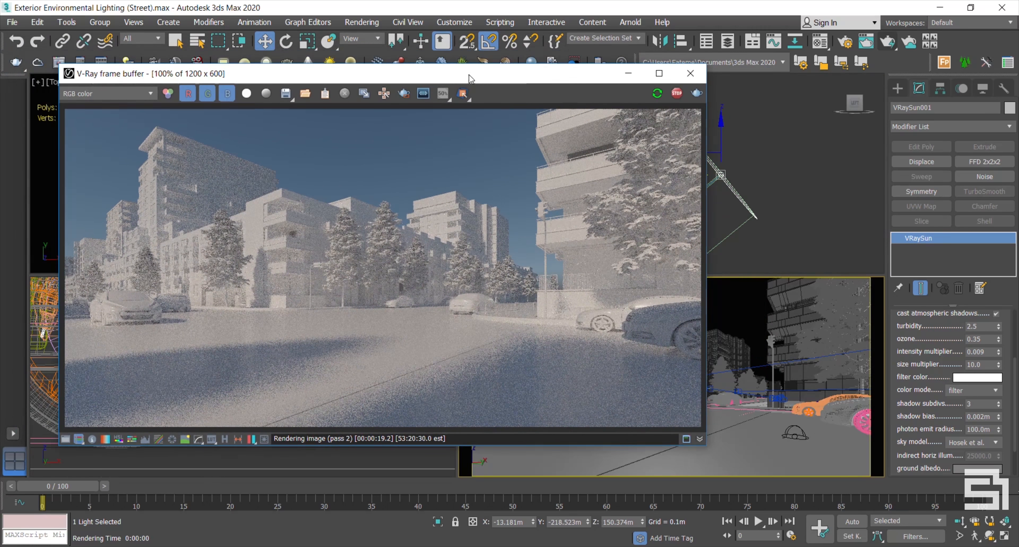
left_click_drag(604, 81, 872, 65)
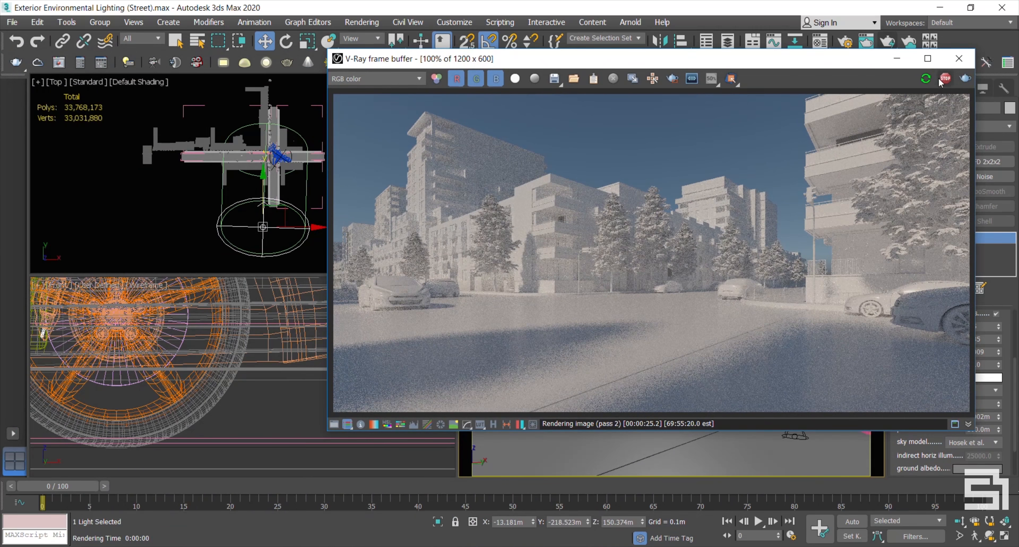
left_click(300, 226)
left_click_drag(299, 227, 242, 226)
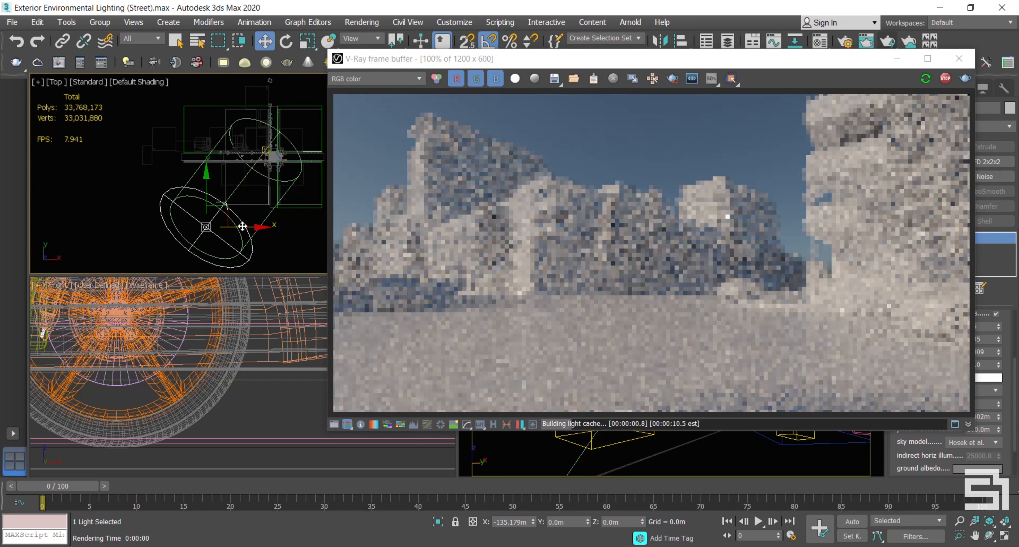
left_click_drag(243, 227, 244, 227)
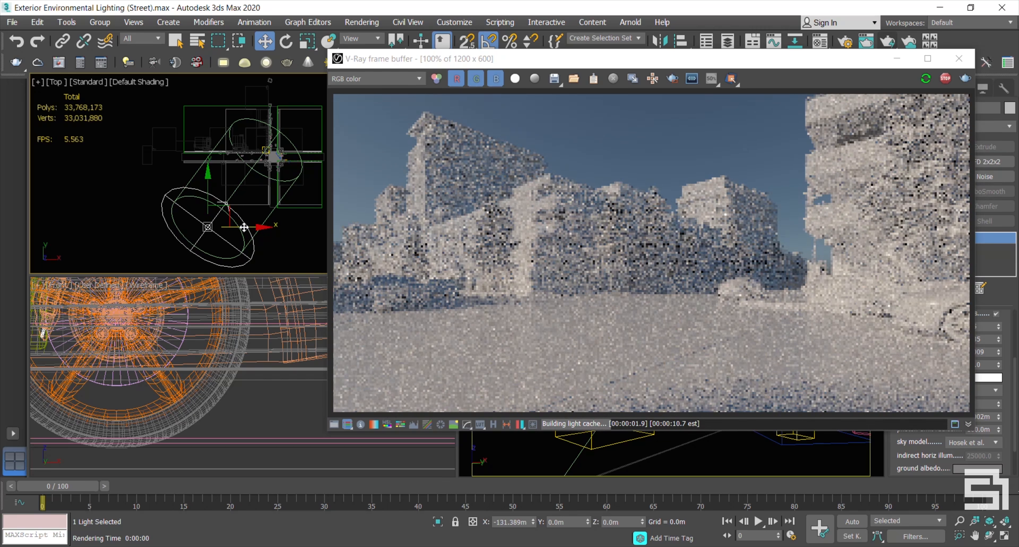
left_click_drag(244, 228, 198, 206)
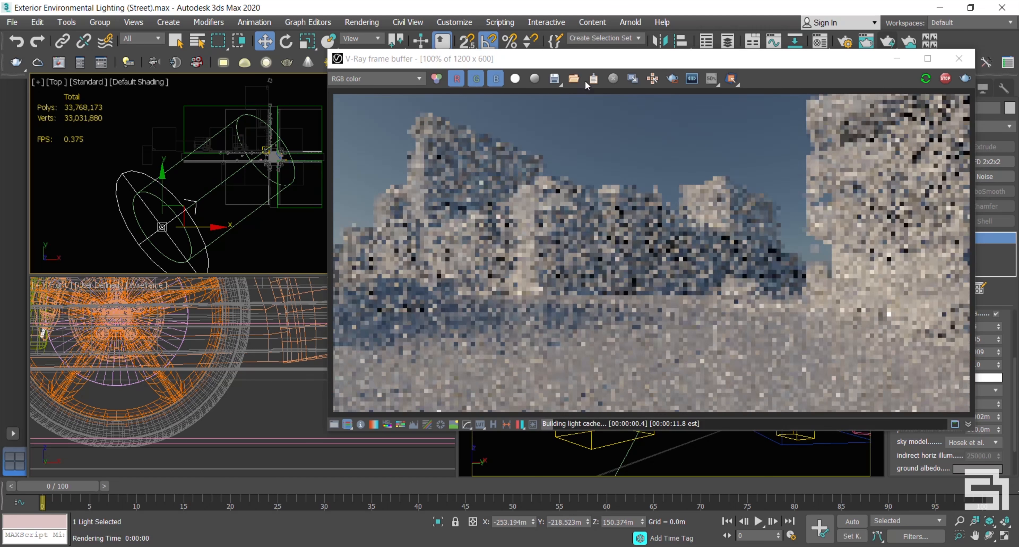
- Lower the VRaySun in the side view to a height of about Z 120 m
left_click_drag(592, 57, 304, 43)
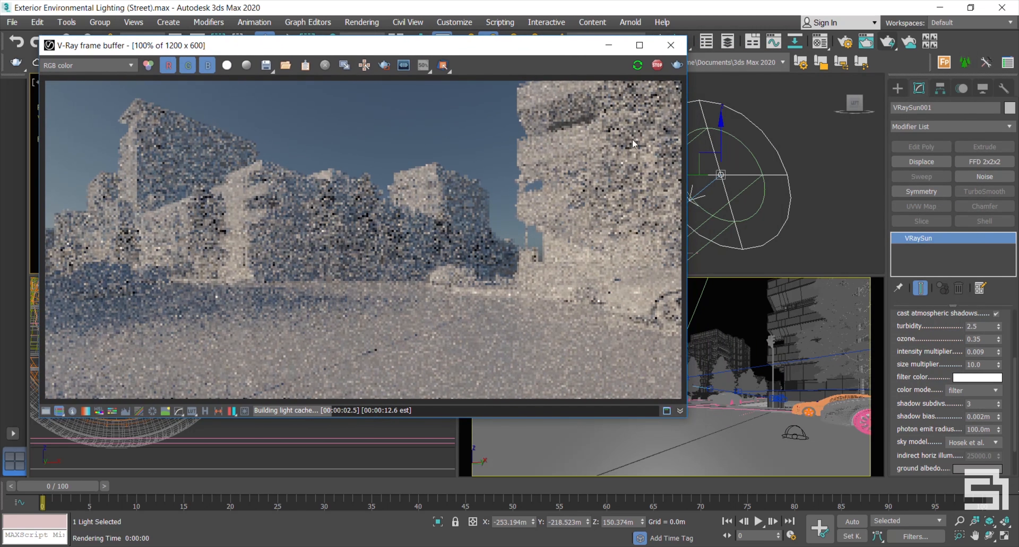
right_click(743, 190)
scroll(767, 198, "down", 3)
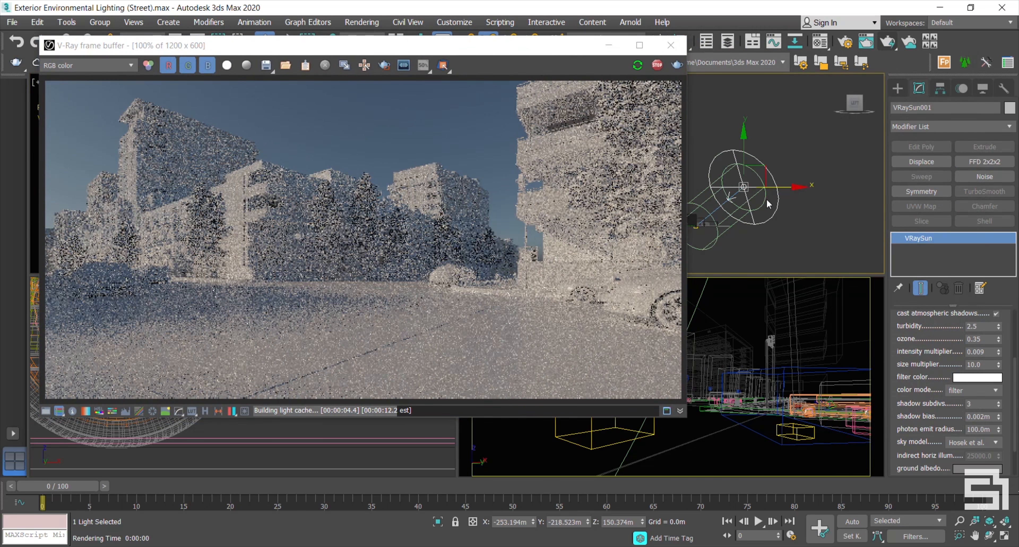
left_click_drag(742, 156, 745, 159)
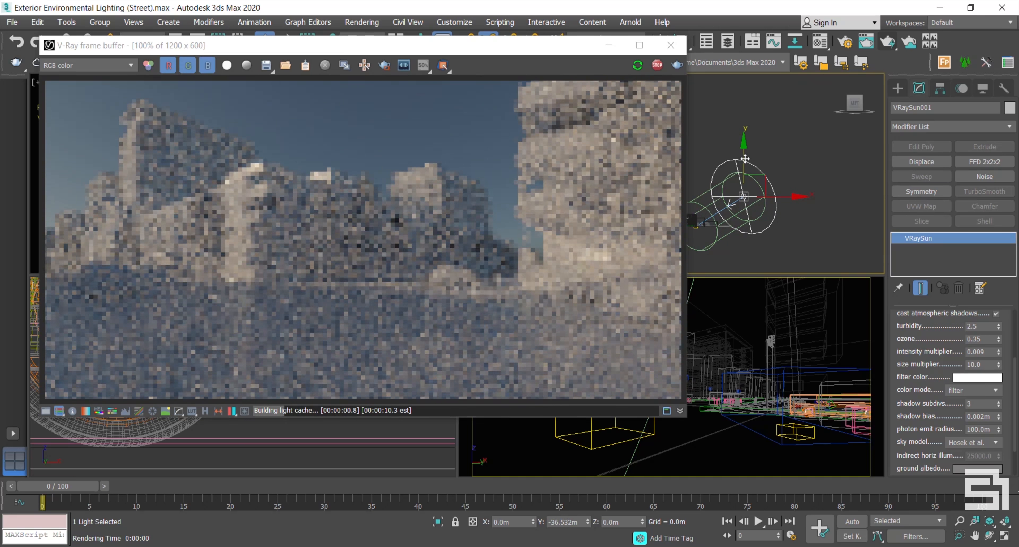
left_click_drag(745, 158, 745, 156)
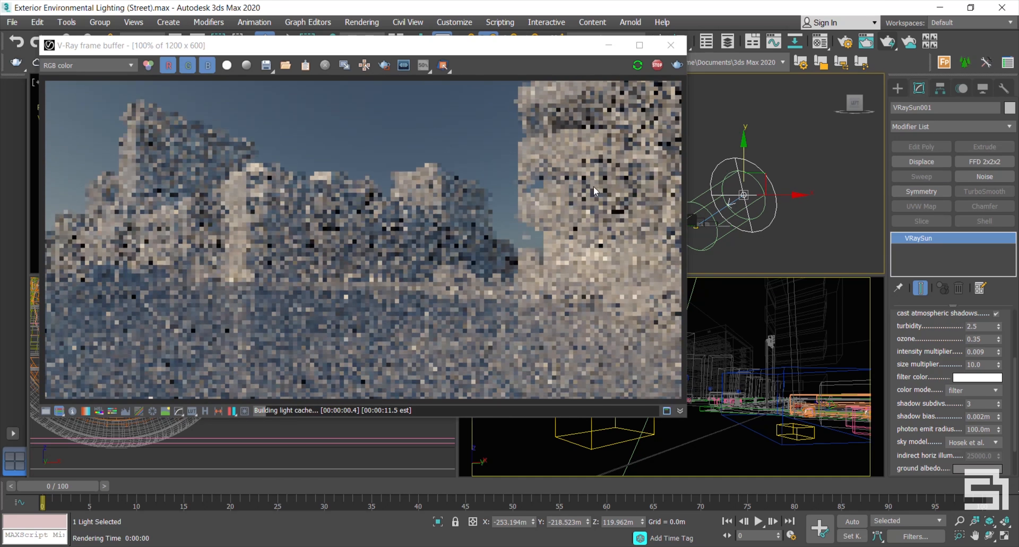
- Move the VRaySun in the Top view to about X -181.7 m and Y -244.8 m
left_click_drag(381, 47, 554, 61)
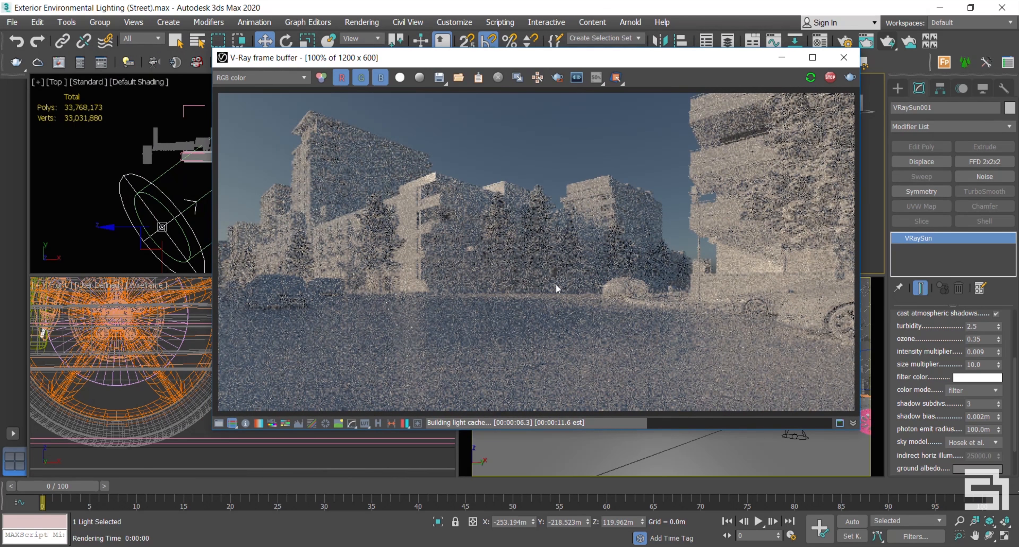
left_click_drag(622, 62, 688, 66)
middle_click(259, 210)
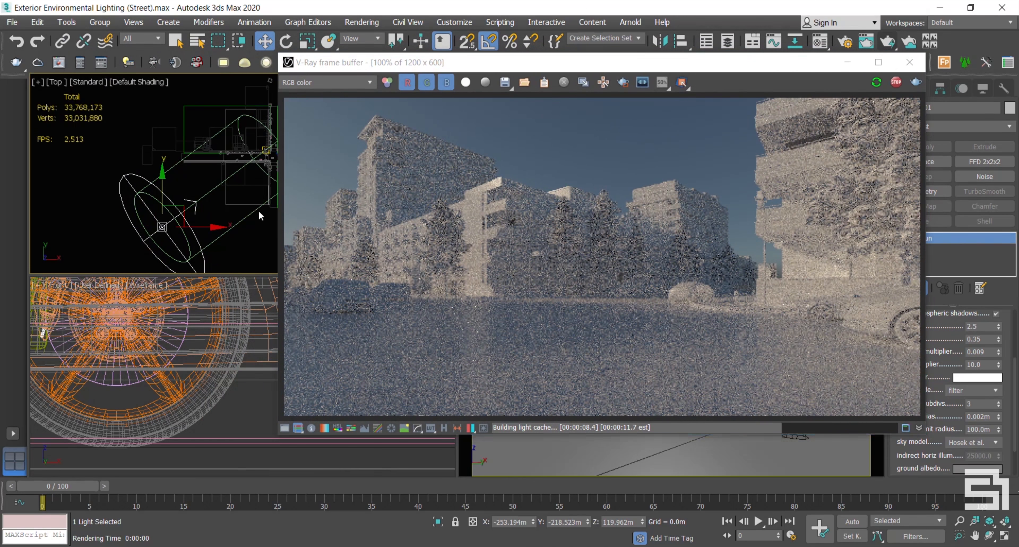
middle_click_drag(208, 232, 168, 222)
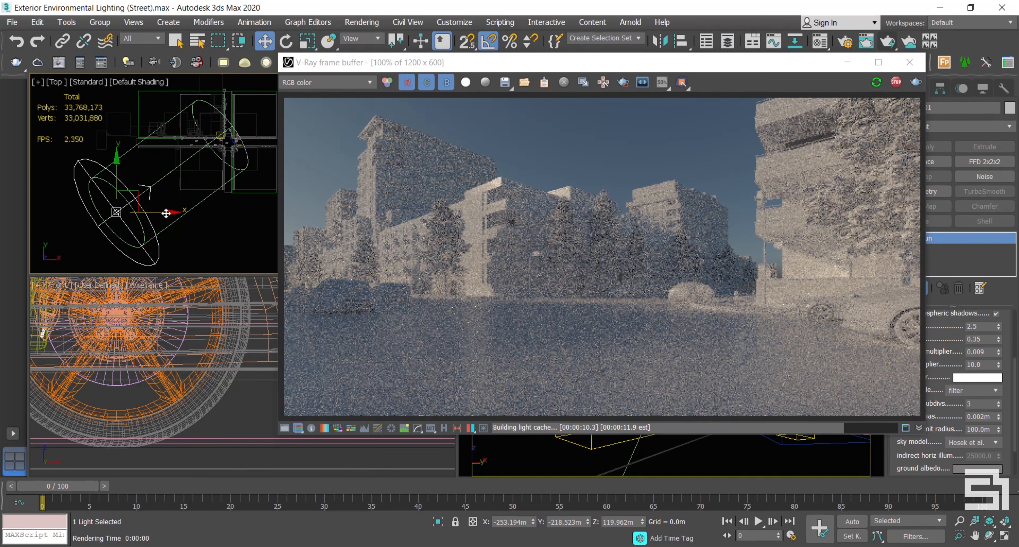
mouse_move(173, 217)
left_mouse_down()
mouse_move(194, 217)
mouse_move(160, 198)
mouse_move(166, 204)
left_mouse_up()
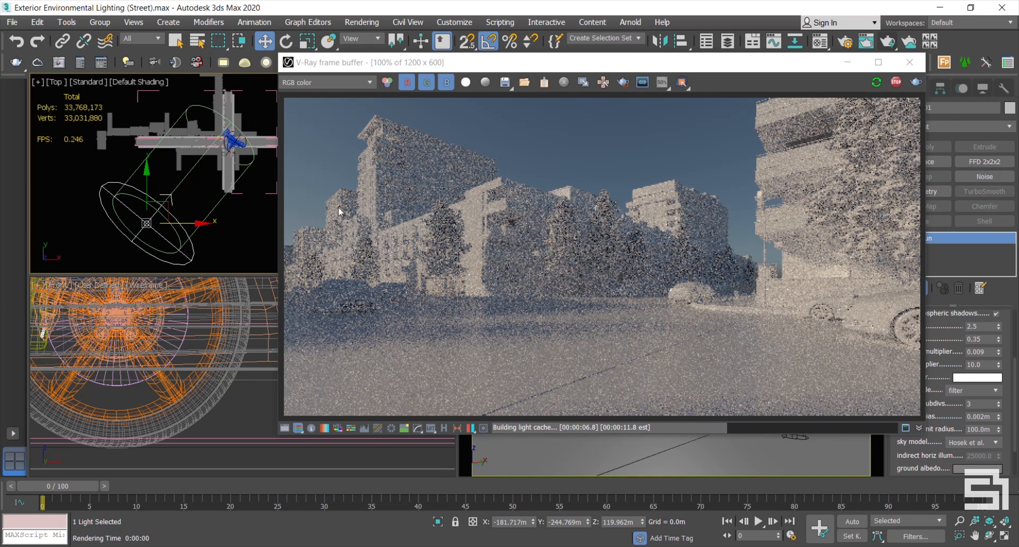
- Set the VRaySun's photon emit radius to 150 m
left_click_drag(611, 64, 440, 53)
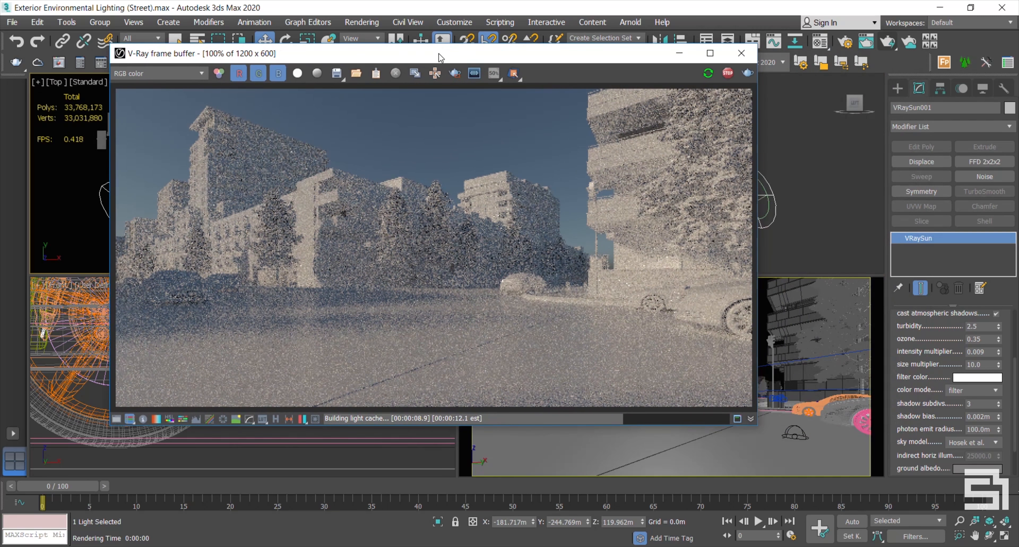
left_click_drag(898, 400, 906, 353)
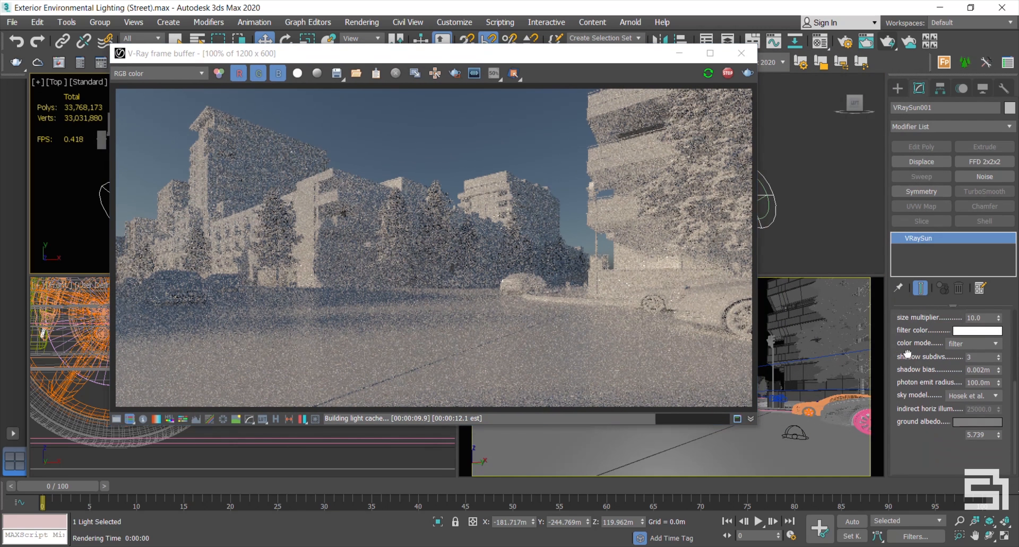
double_click(978, 382)
type("150")
key("Return")
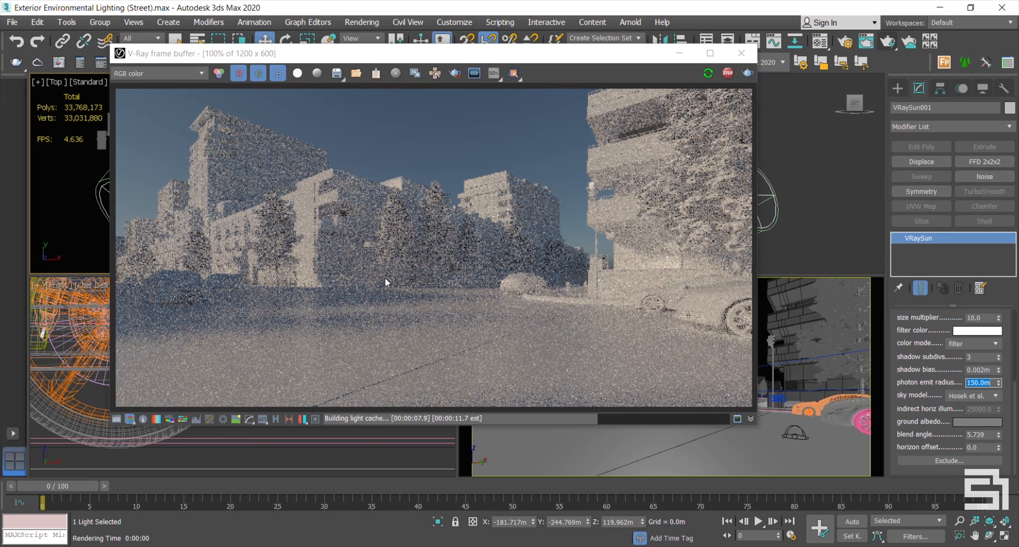
scroll(924, 437, "up", 4)
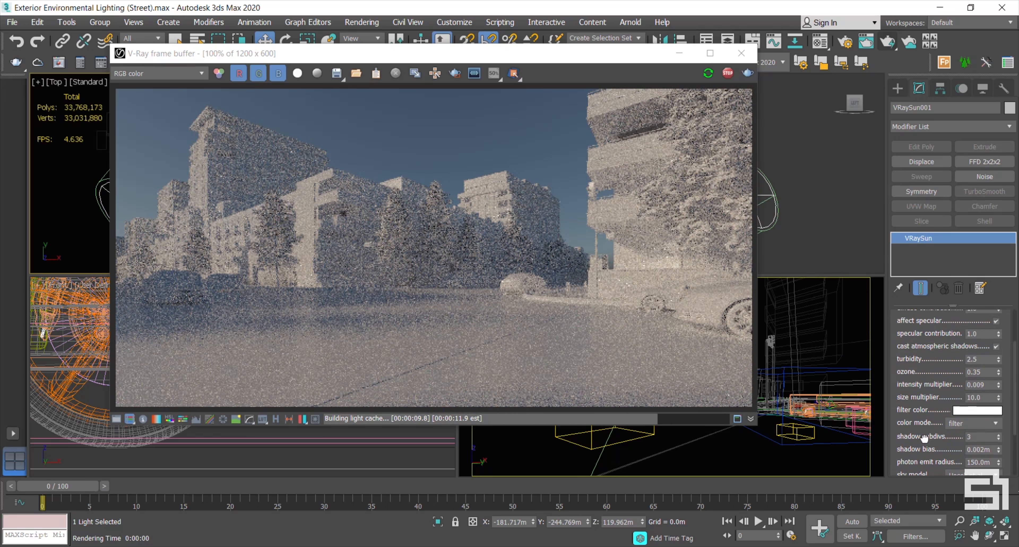
left_click_drag(924, 438, 927, 393)
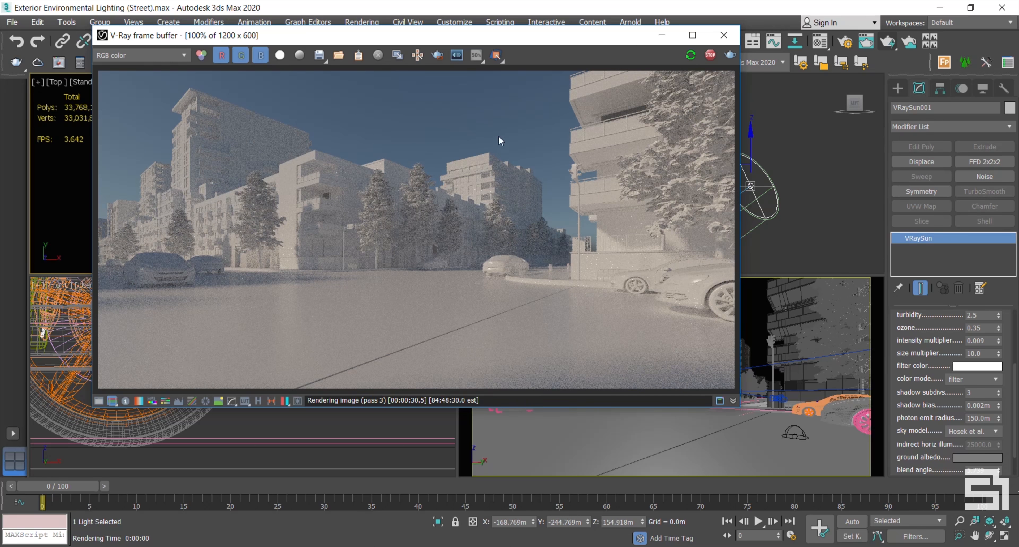
- Select the Car009 group in the camera view and move it along the street to about X 13.5 m and Y -53.8 m
left_click_drag(492, 39, 414, 12)
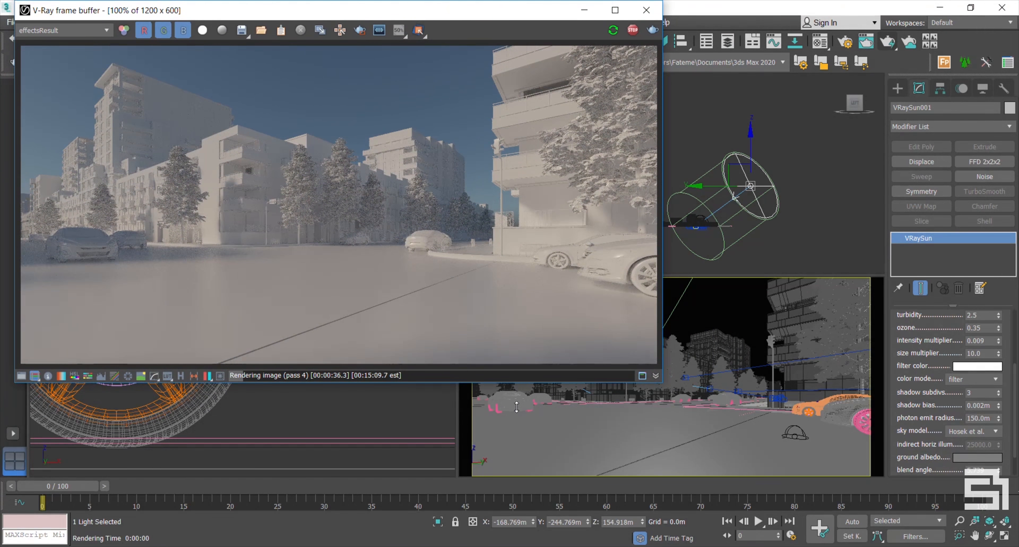
left_click(517, 407)
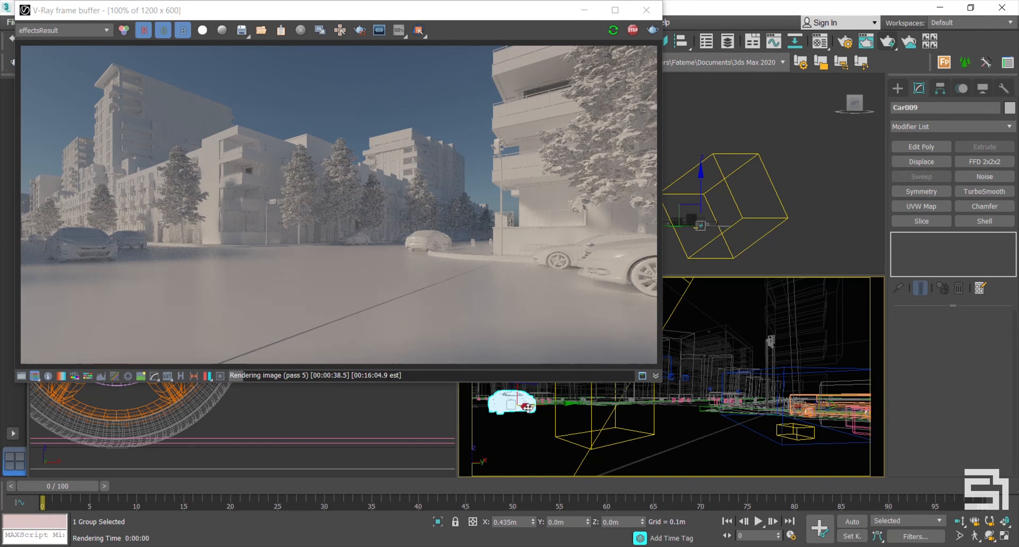
left_click_drag(527, 407, 538, 417)
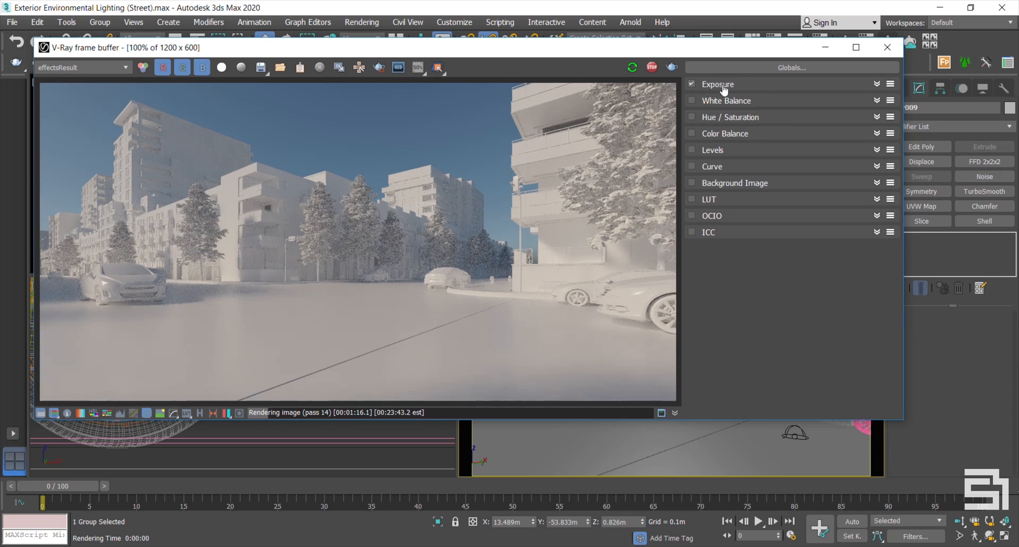
- Raise the frame buffer's exposure contrast to about 0.27 and enable white balance with a temperature of 6600
left_click(723, 87)
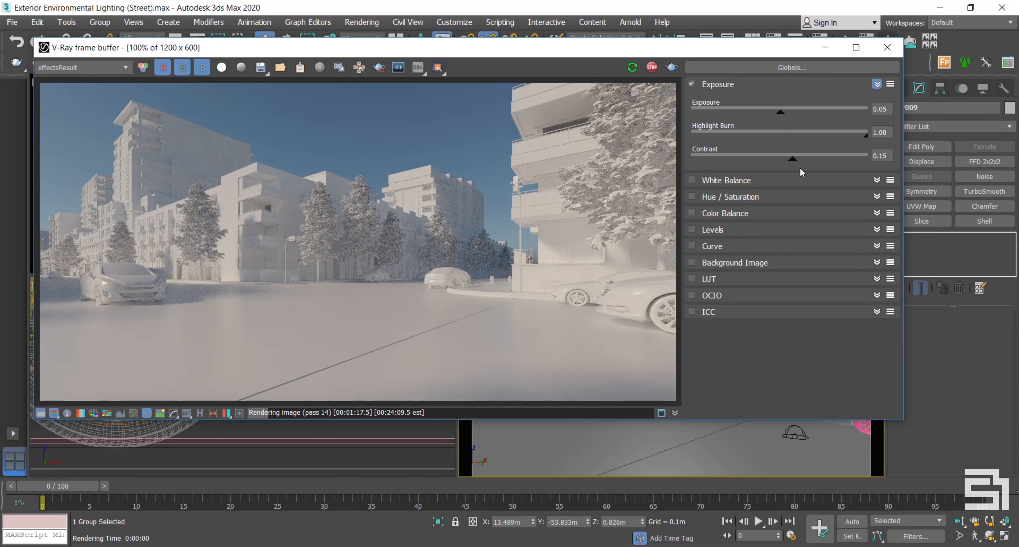
left_click_drag(794, 165, 805, 167)
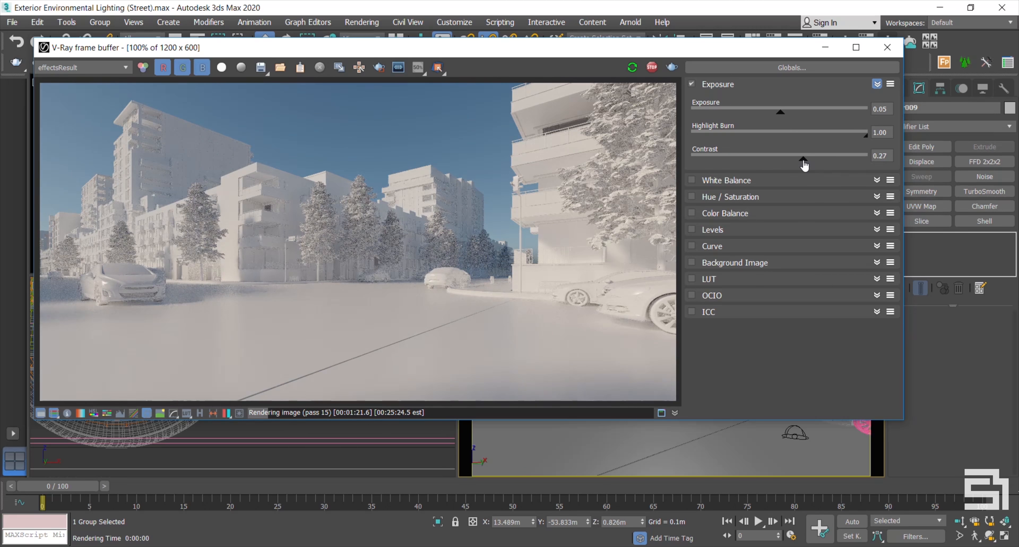
left_click(724, 91)
left_click(692, 101)
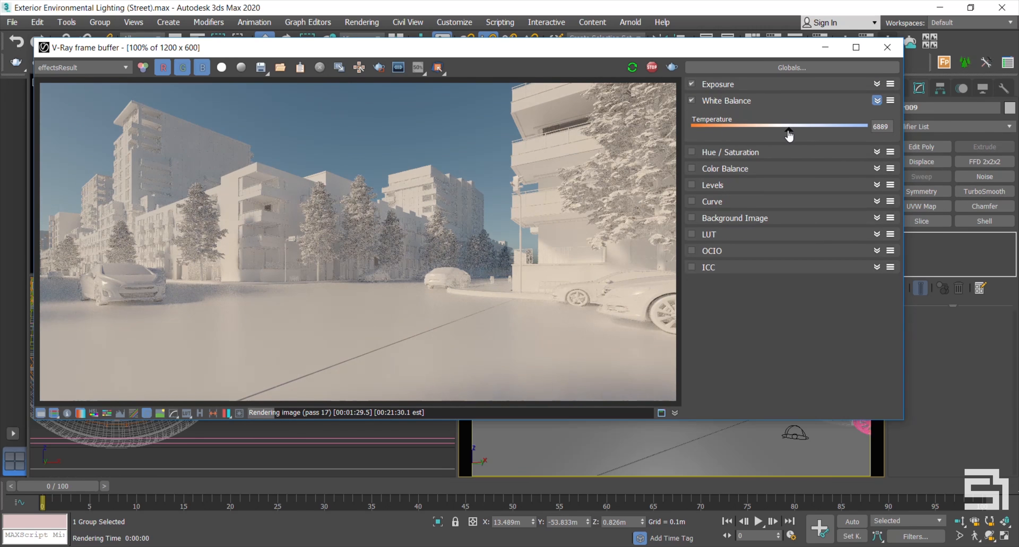
left_click_drag(785, 135, 778, 135)
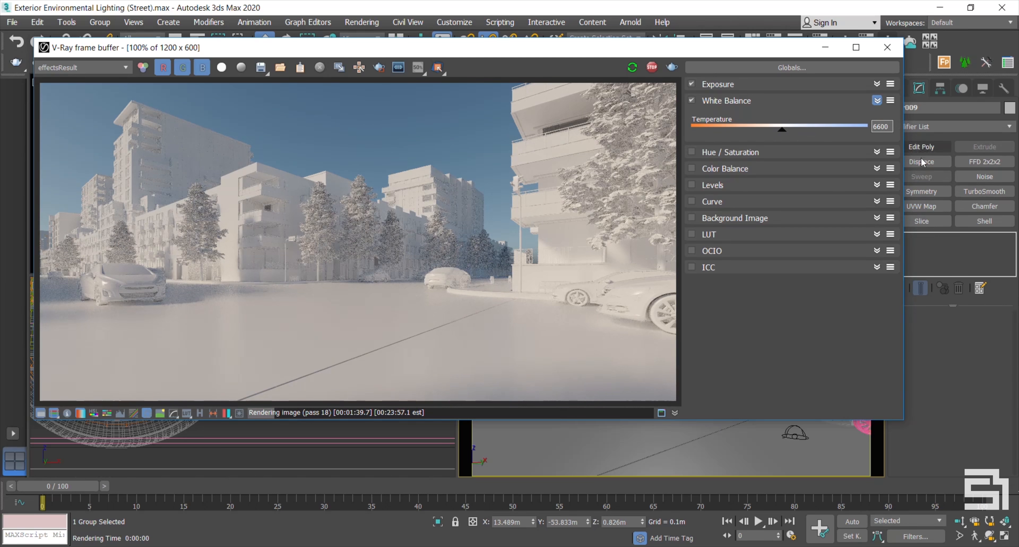
- Enable the frame buffer's curve correction, reshape it with both end-point handles to darken the midtones, and hide the color corrections
left_click(692, 201)
left_click(712, 201)
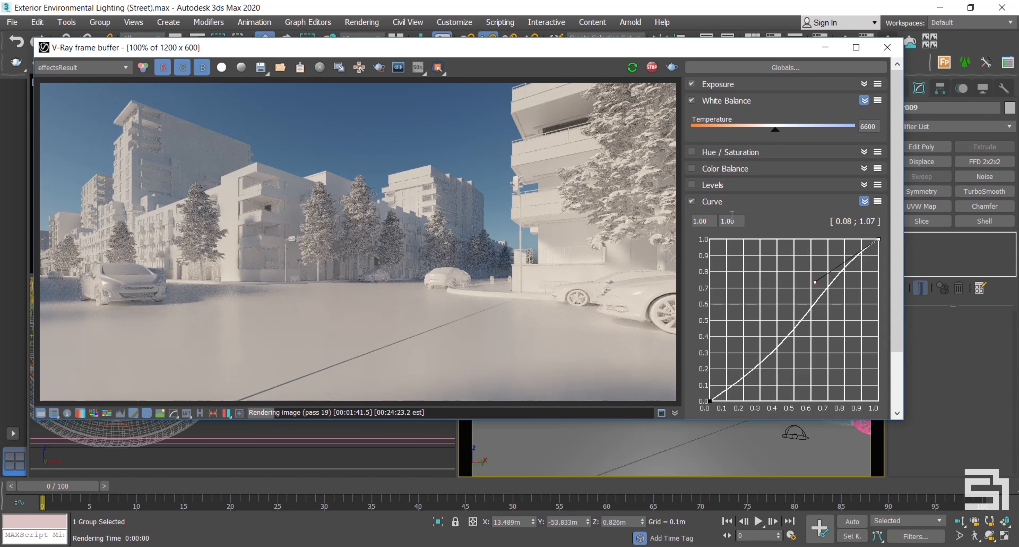
scroll(817, 225, "down", 3)
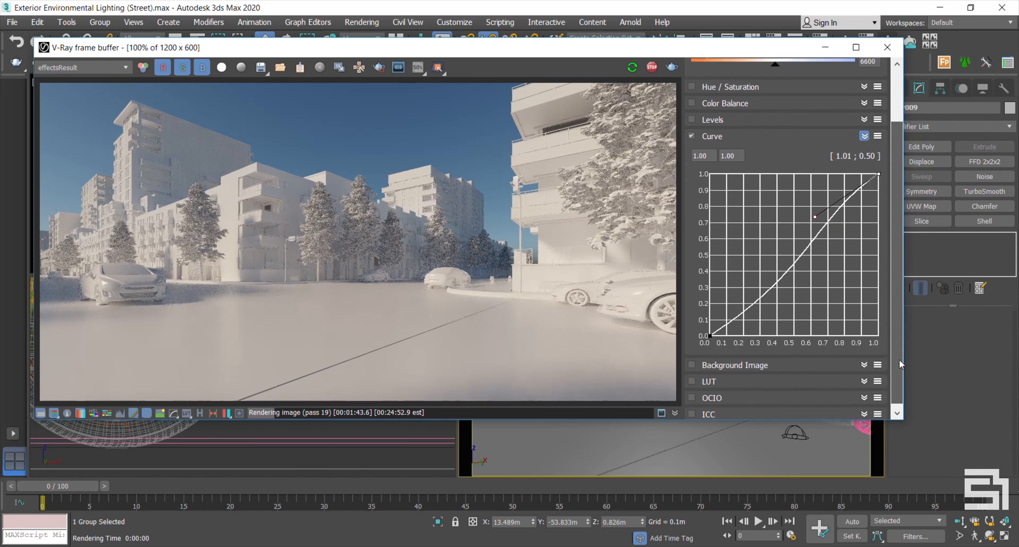
left_click_drag(817, 215, 827, 218)
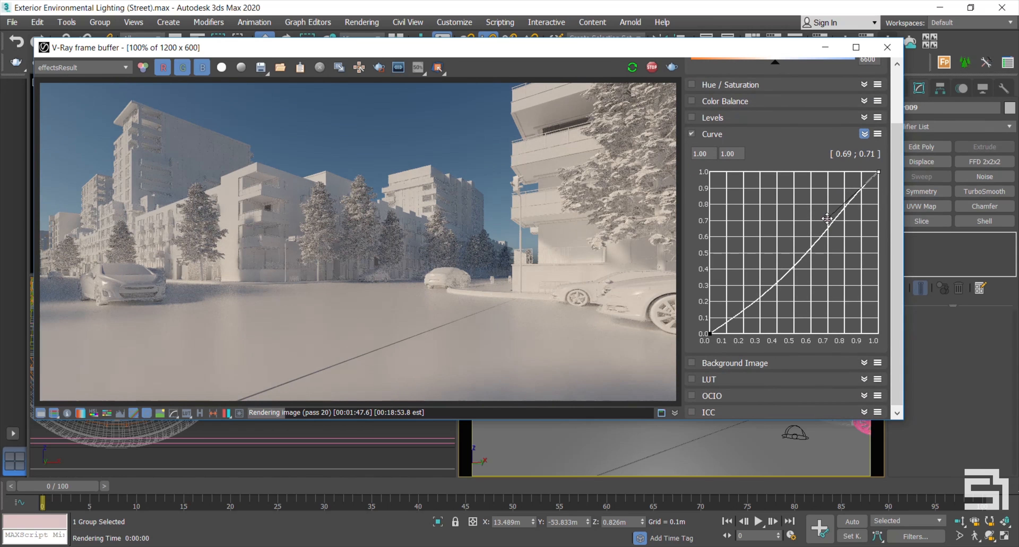
left_click(710, 334)
left_click_drag(812, 270, 815, 270)
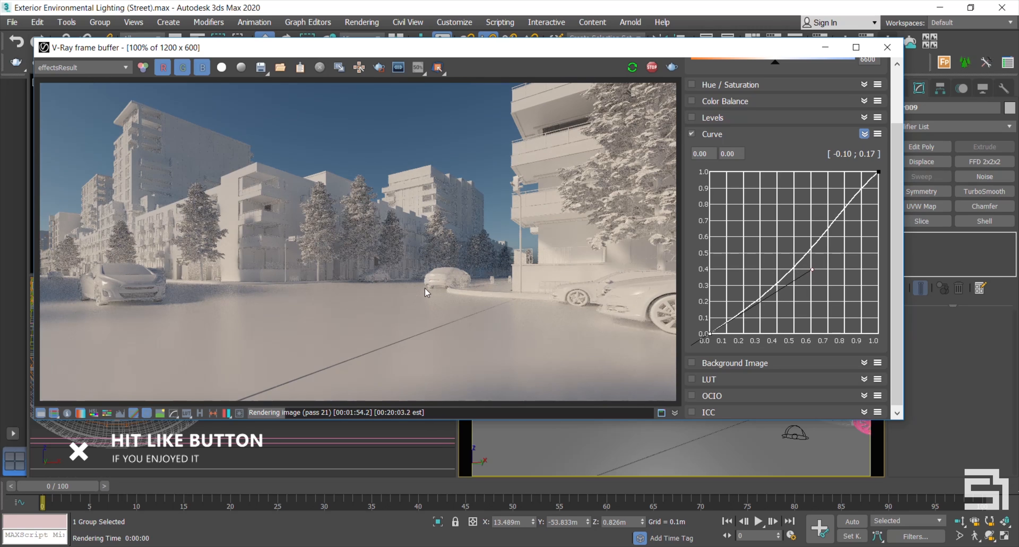
left_click(41, 412)
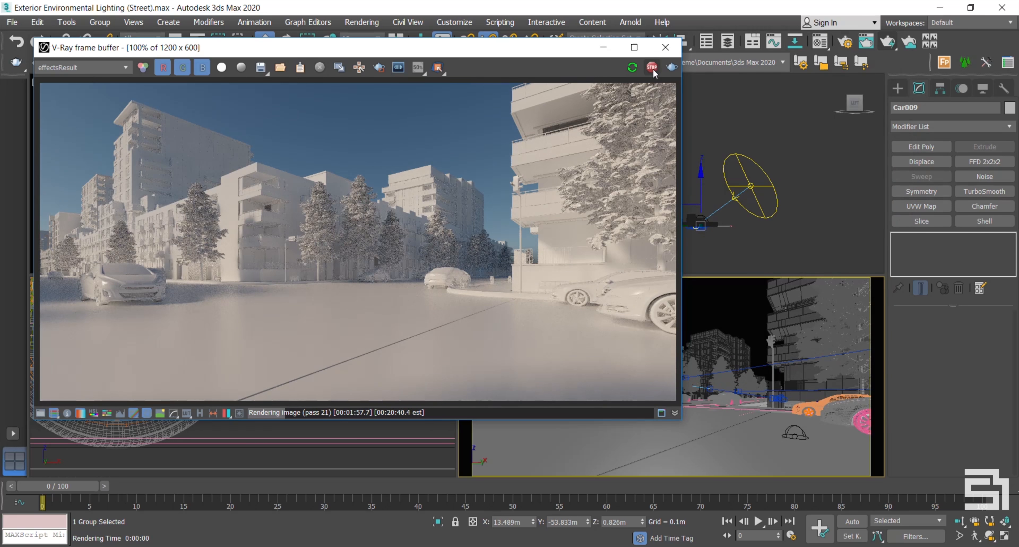